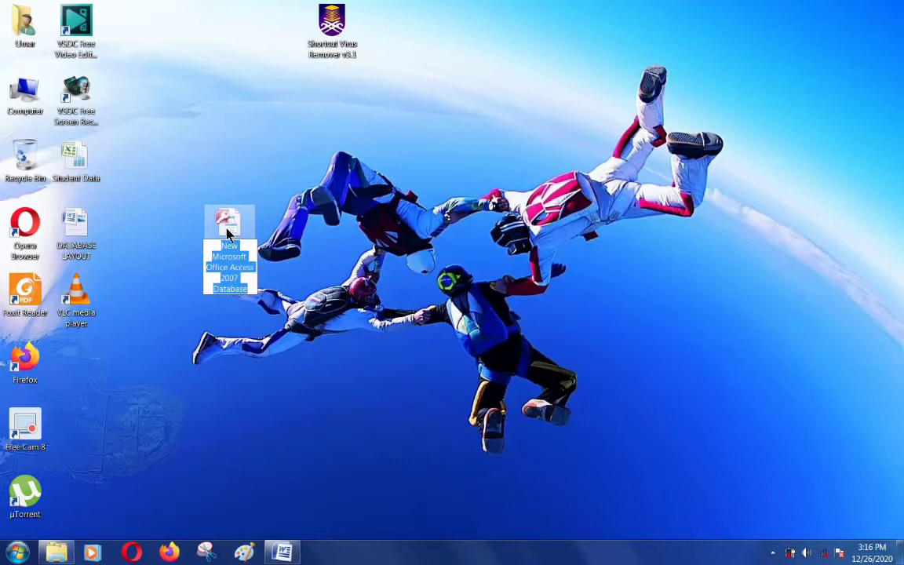
Open the New Microsoft Office Access 2007 Database file from the desktop in a maximized window and dismiss its security warning
key(Return)
double_click(226, 228)
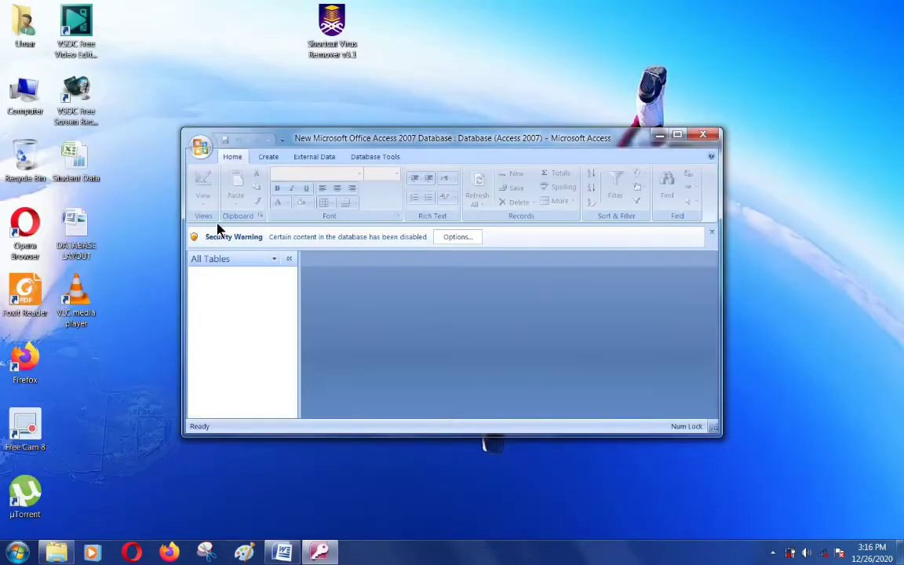
click(677, 135)
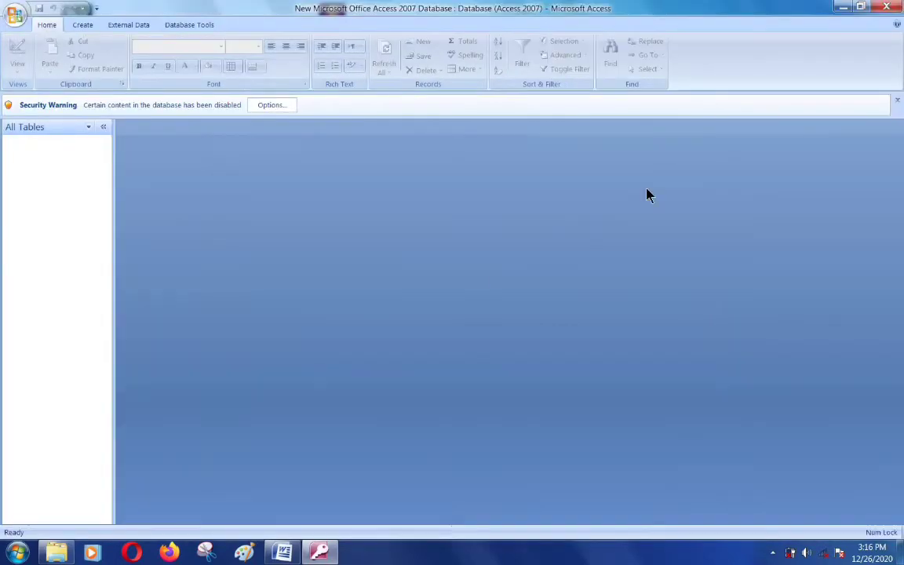
click(897, 101)
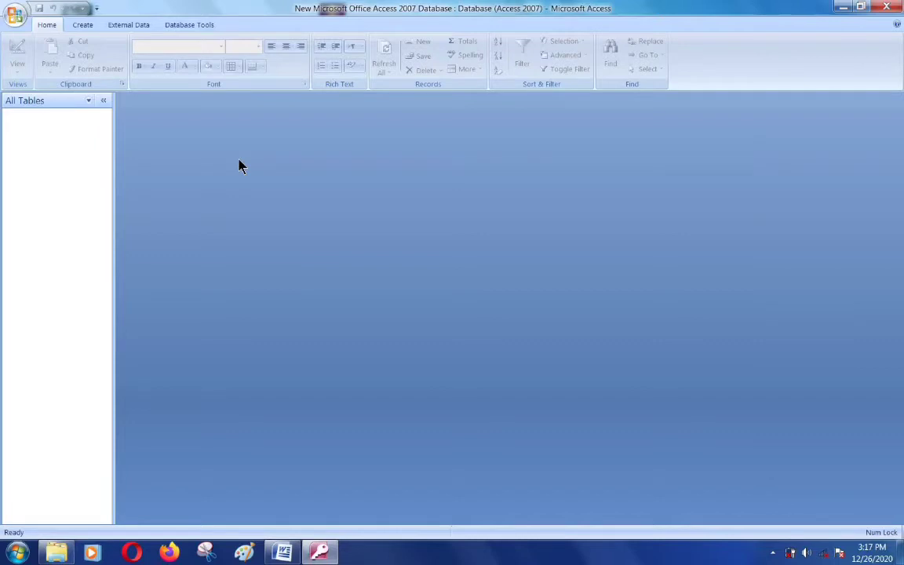
Create a new blank database with the file name Database6
click(16, 19)
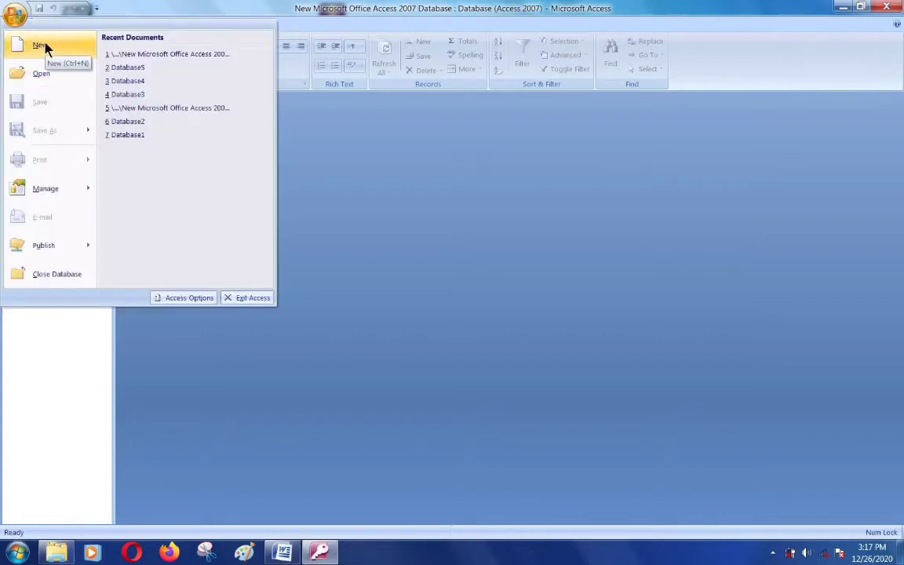
click(44, 45)
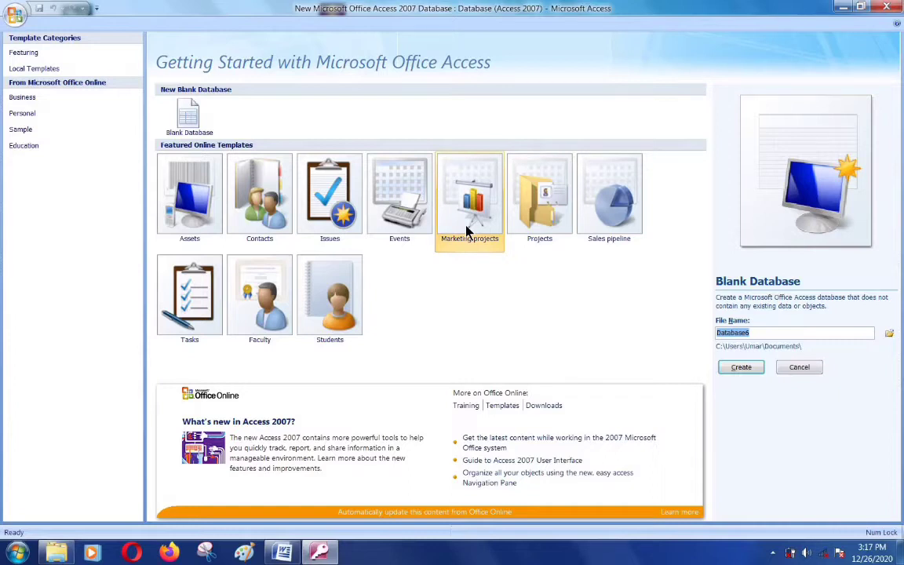
click(195, 122)
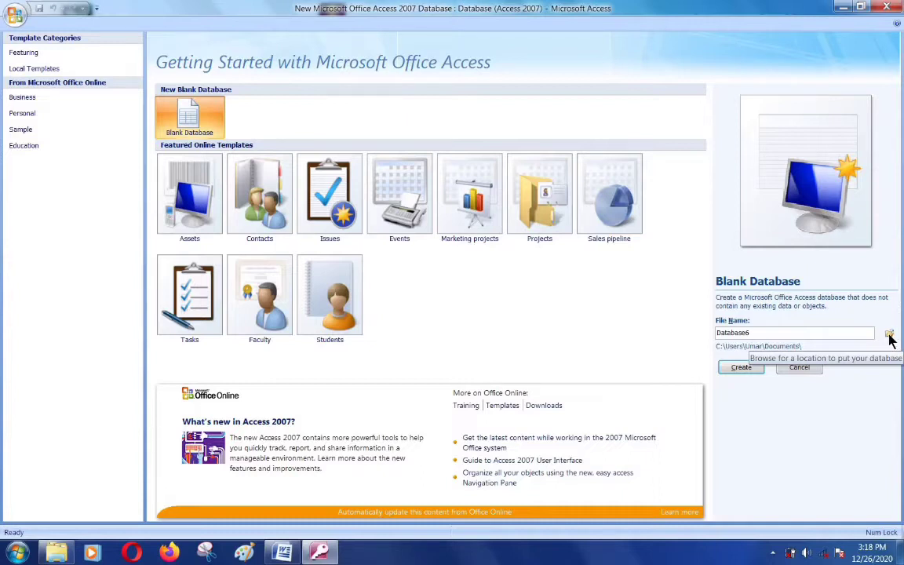
click(742, 367)
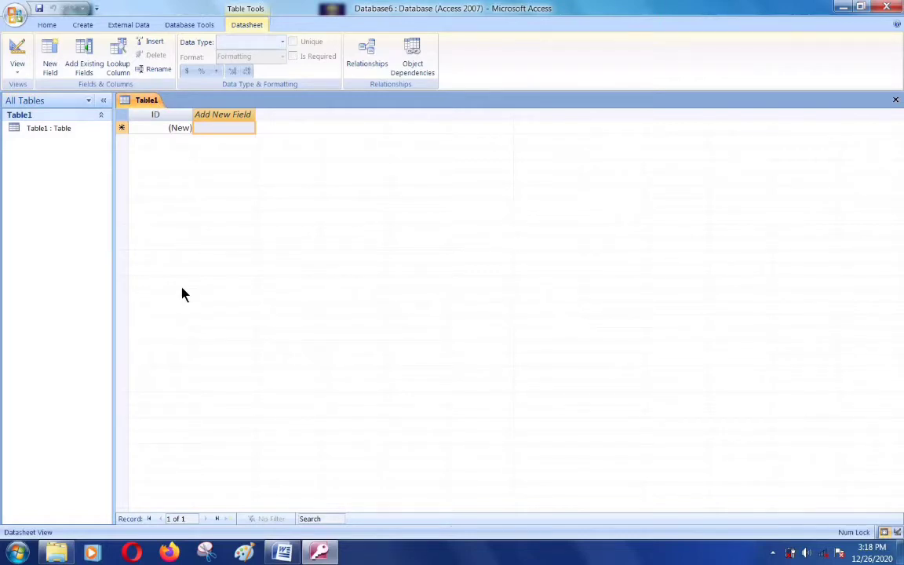
Switch the new table to Design View, saving it under the name Studentdata
click(84, 25)
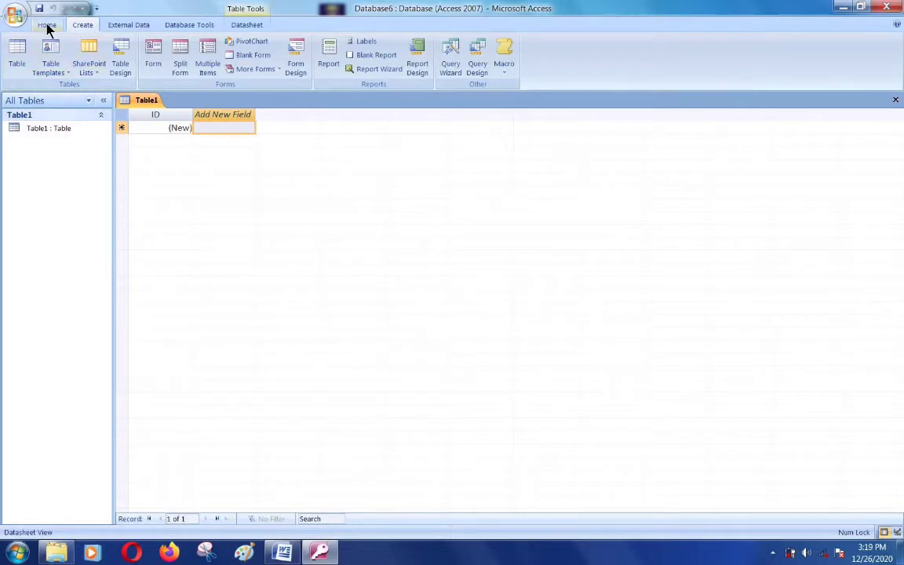
click(250, 26)
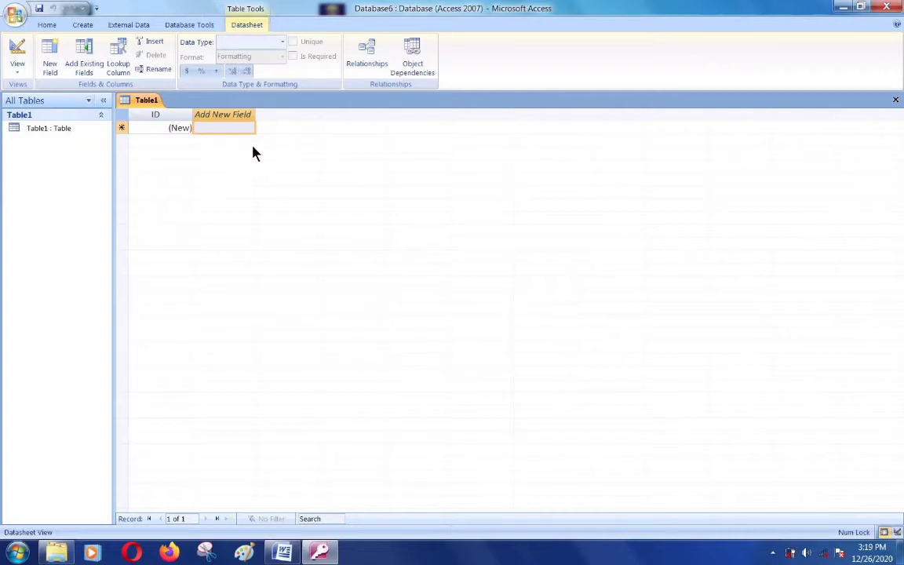
click(16, 75)
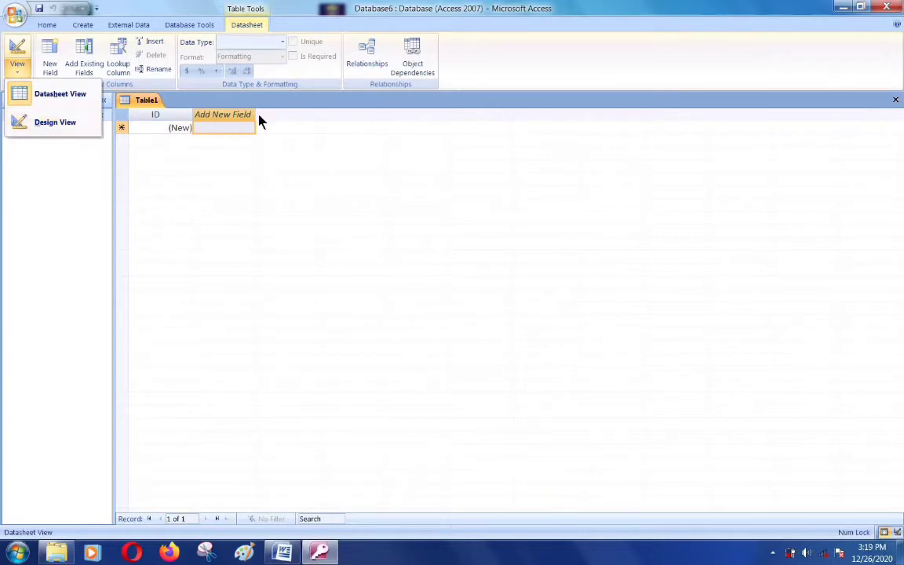
click(63, 123)
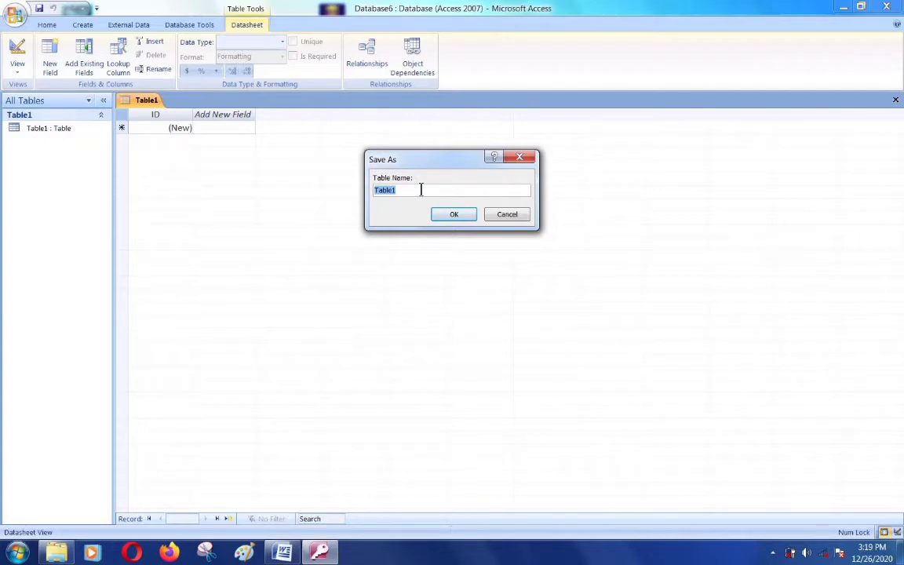
text(S)
text(tu)
text(ntdata)
key(Return)
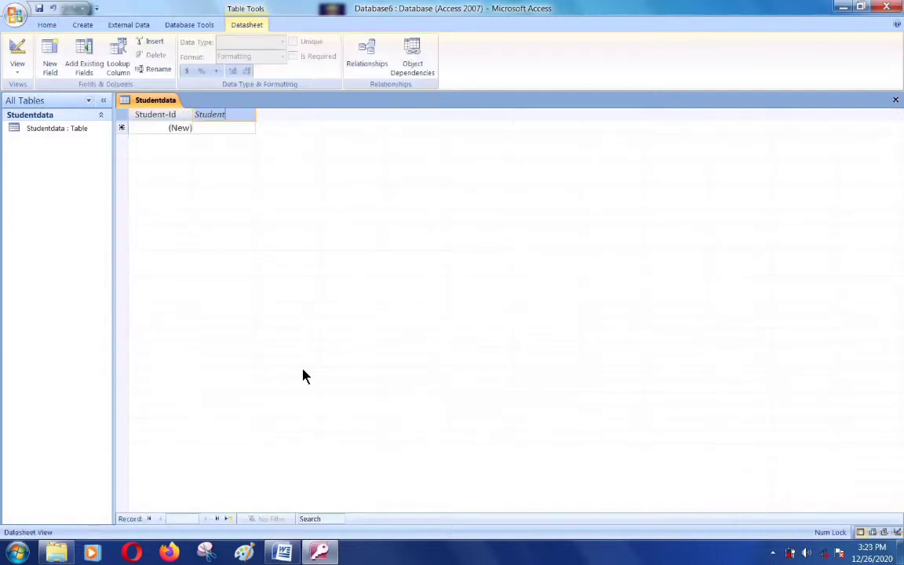
Name the table's second field Studentname and add a third field called Fathername
text(name)
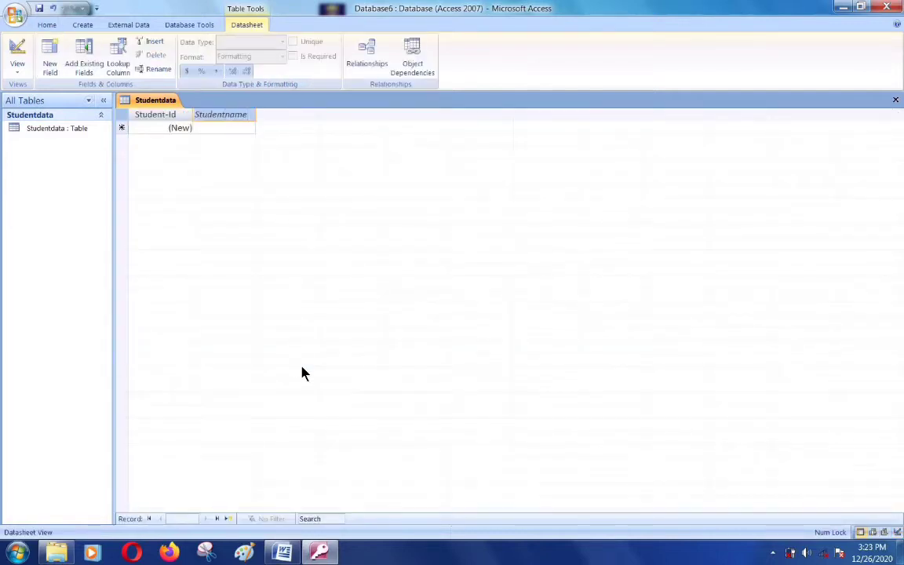
key(Return)
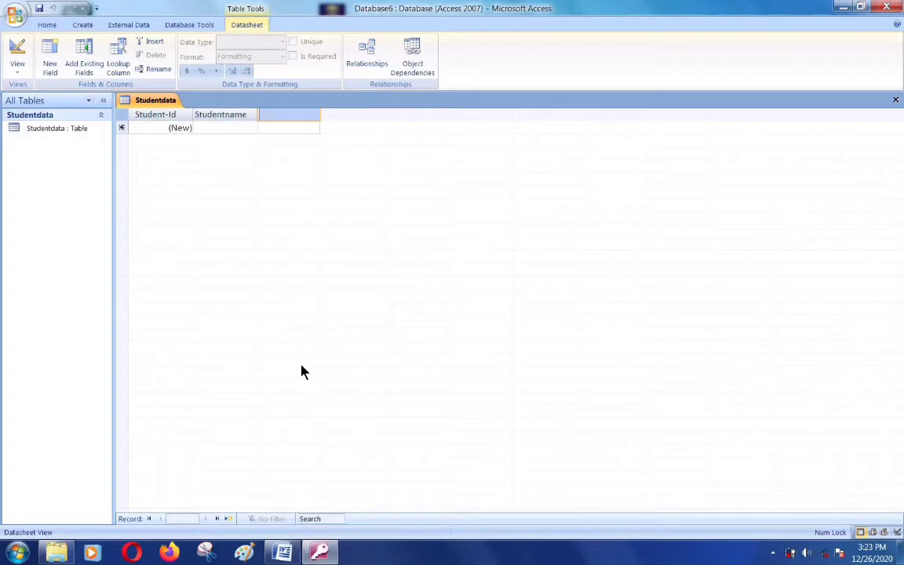
text(Fathername)
key(Return)
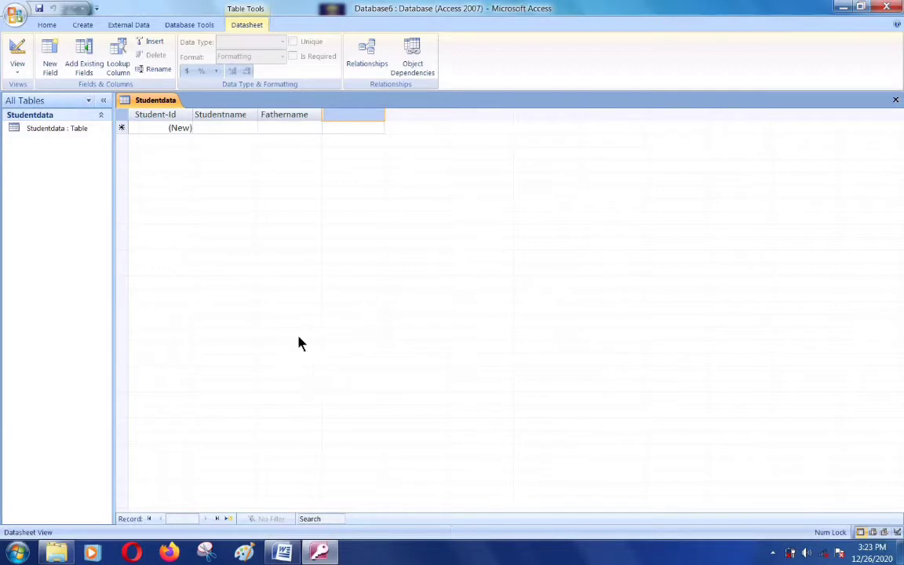
Check the DATABASE LAYOUT document in Word, then return to Access and add the fields Contact and Class-id
click(281, 554)
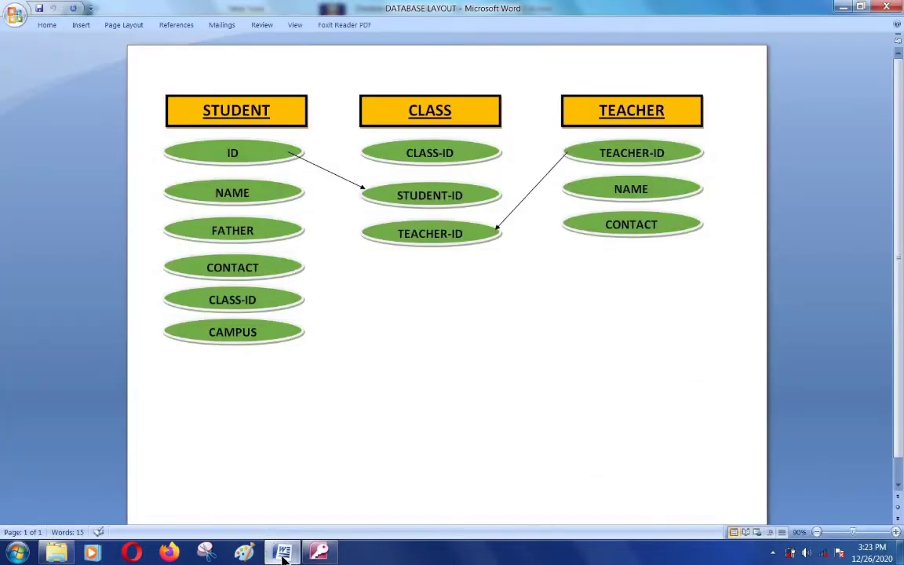
click(319, 553)
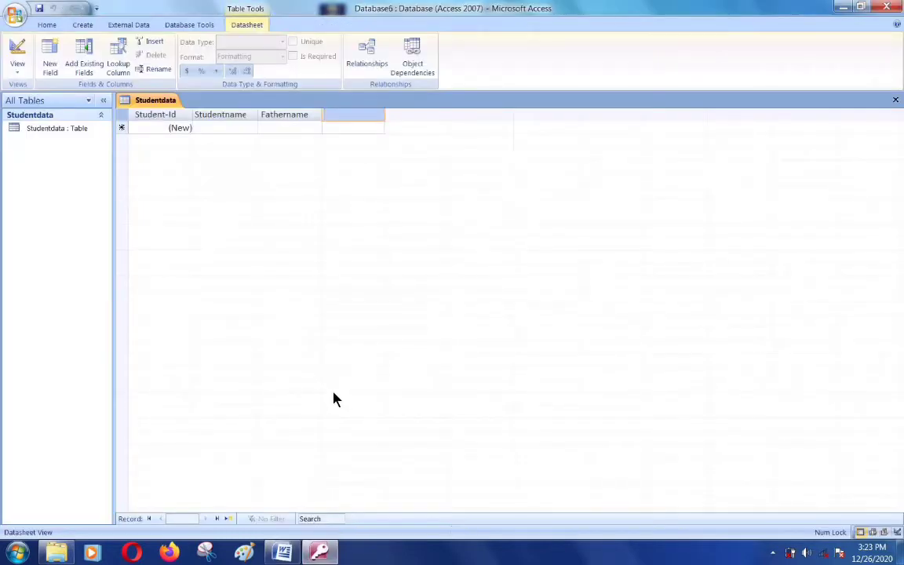
text(Contact)
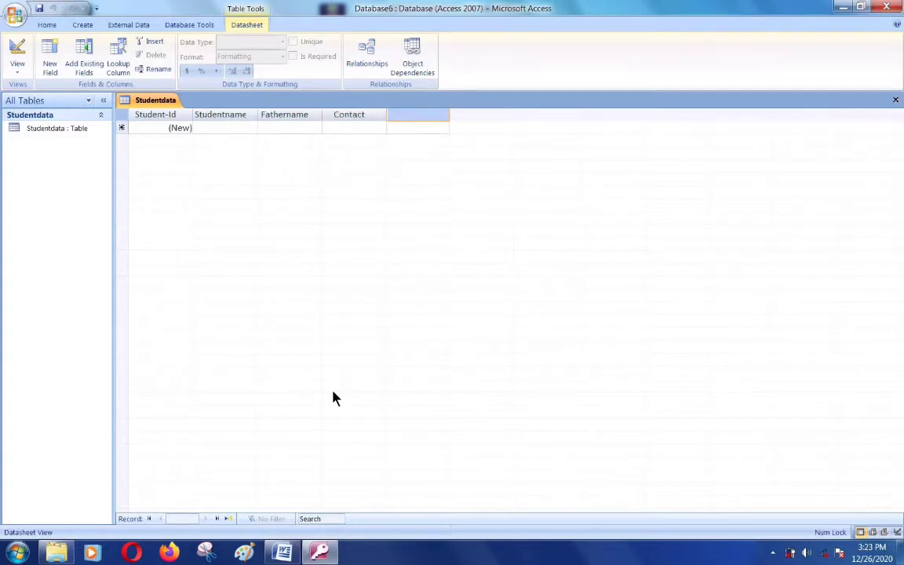
text(Class-id)
key(Return)
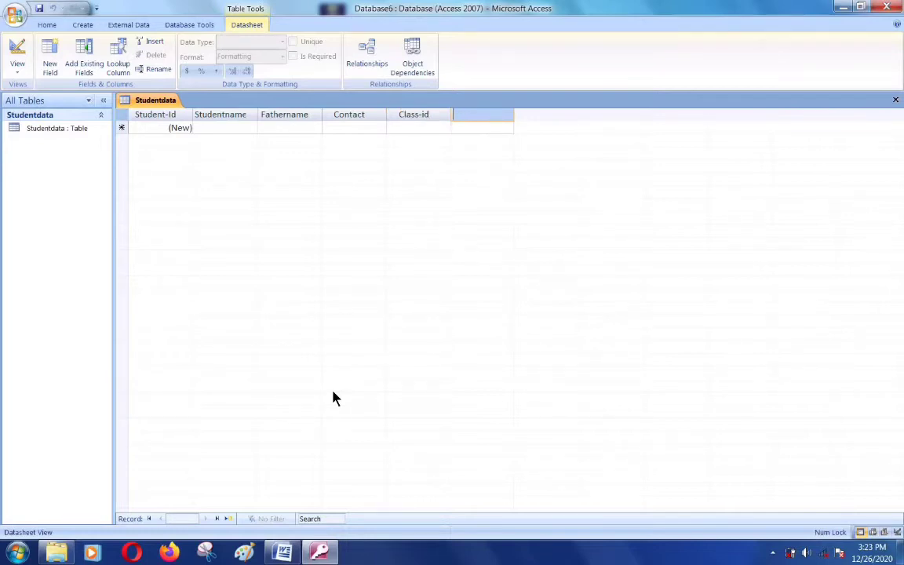
Add a Campus field and compare the student fields with the DATABASE LAYOUT document in Word
text(Co)
text(mpus)
key(Return)
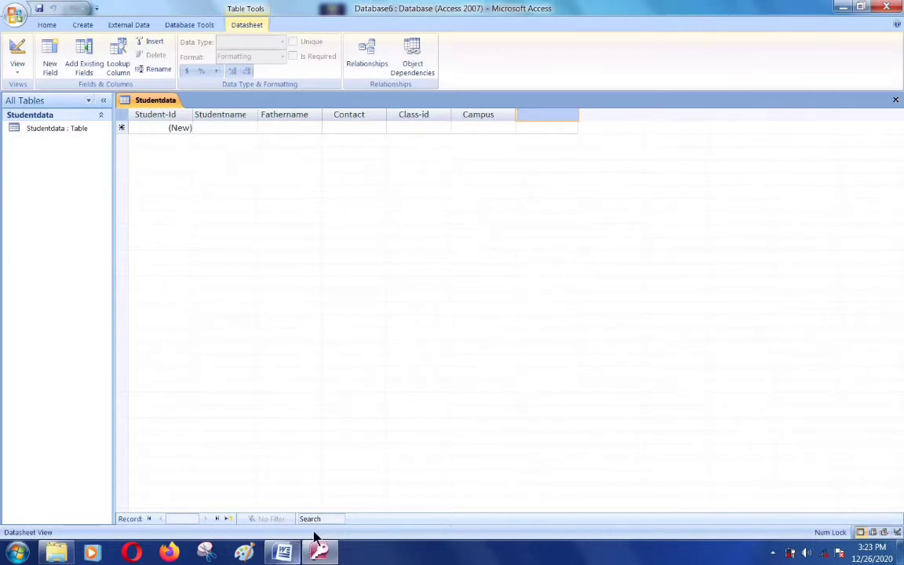
click(289, 554)
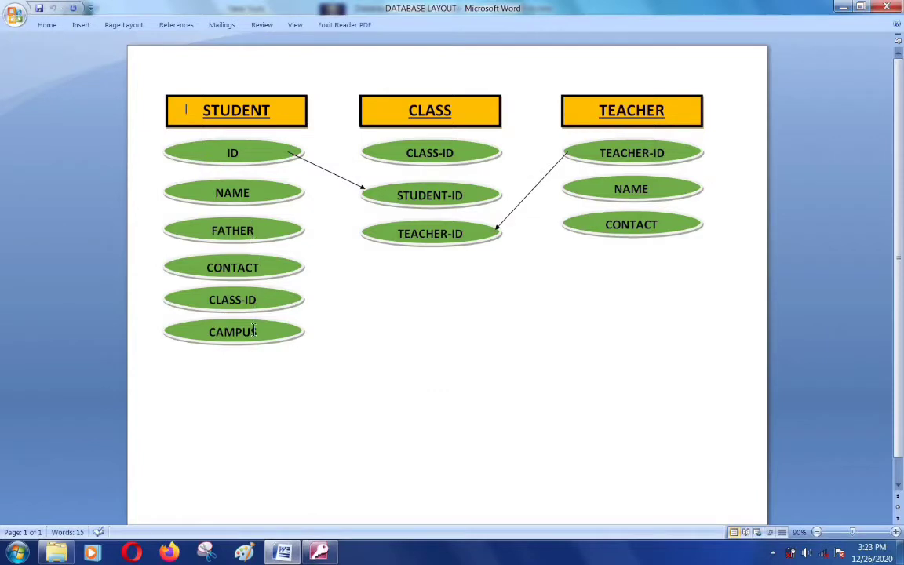
click(318, 553)
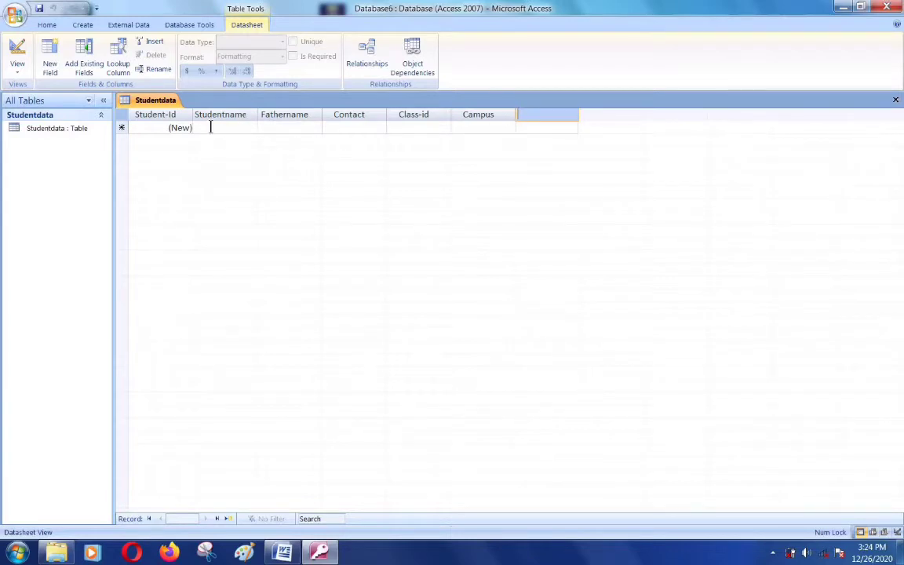
Set the Student-Id field's data type to Text and make the field required
click(171, 115)
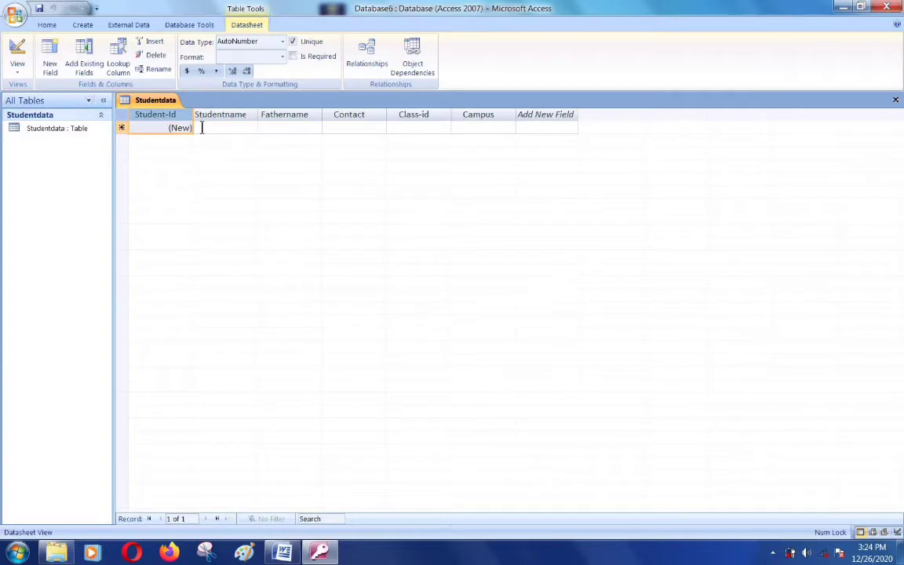
click(282, 44)
click(227, 57)
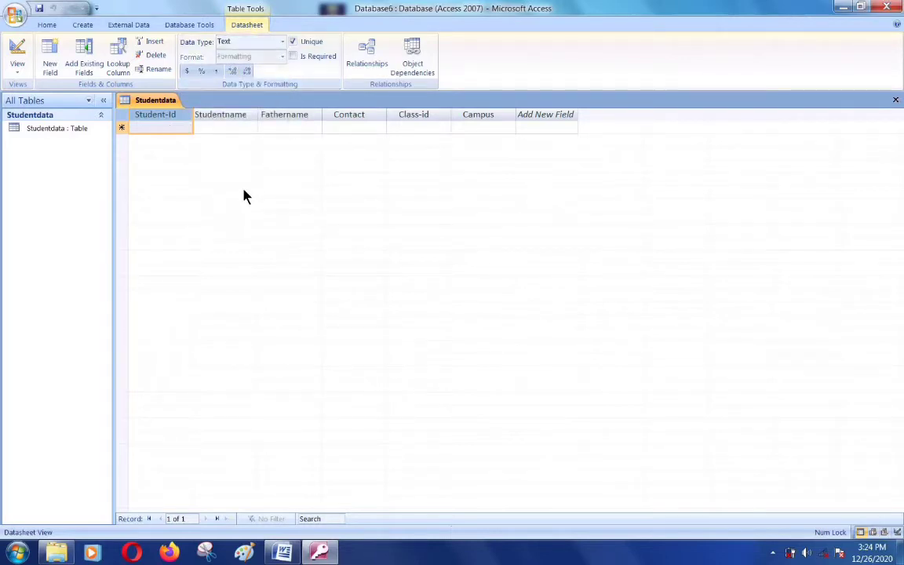
click(294, 58)
Make the Fathername field required
click(230, 127)
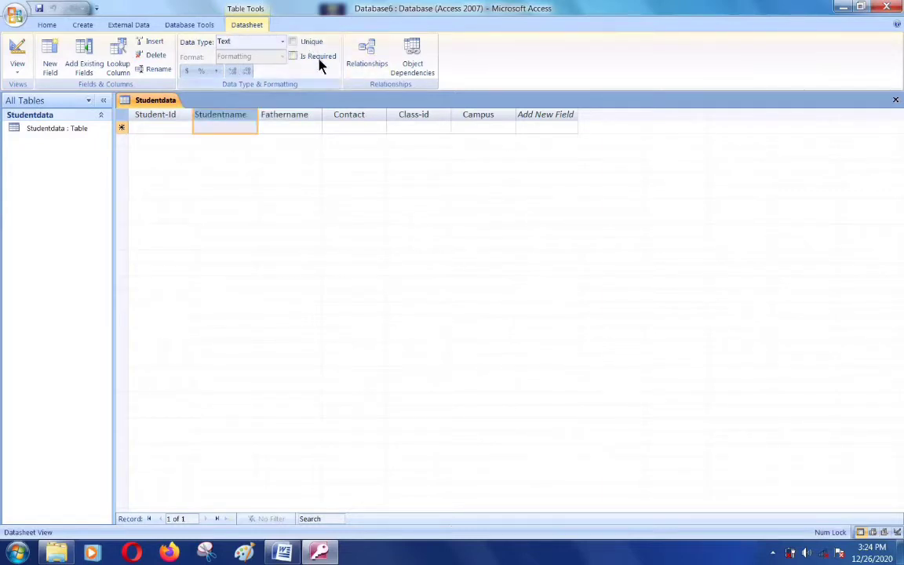
click(287, 127)
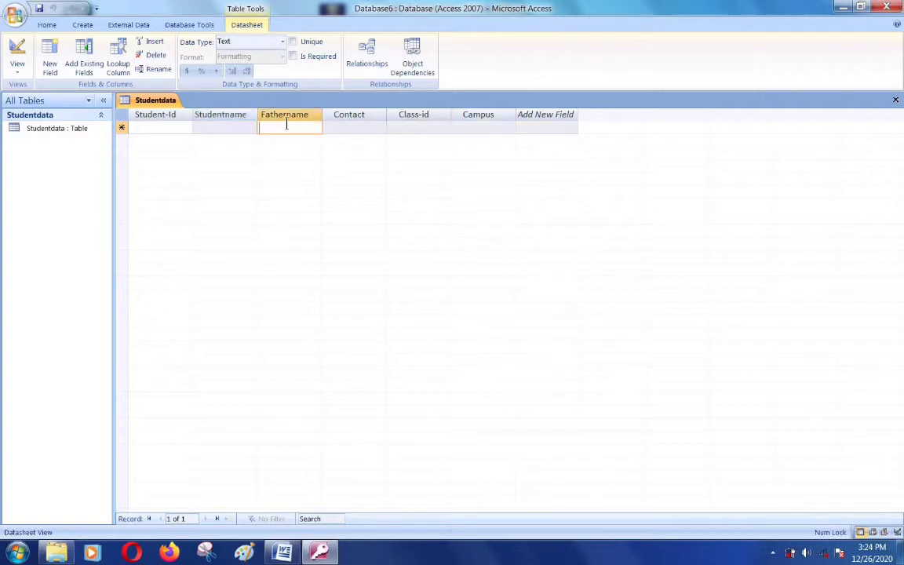
click(292, 56)
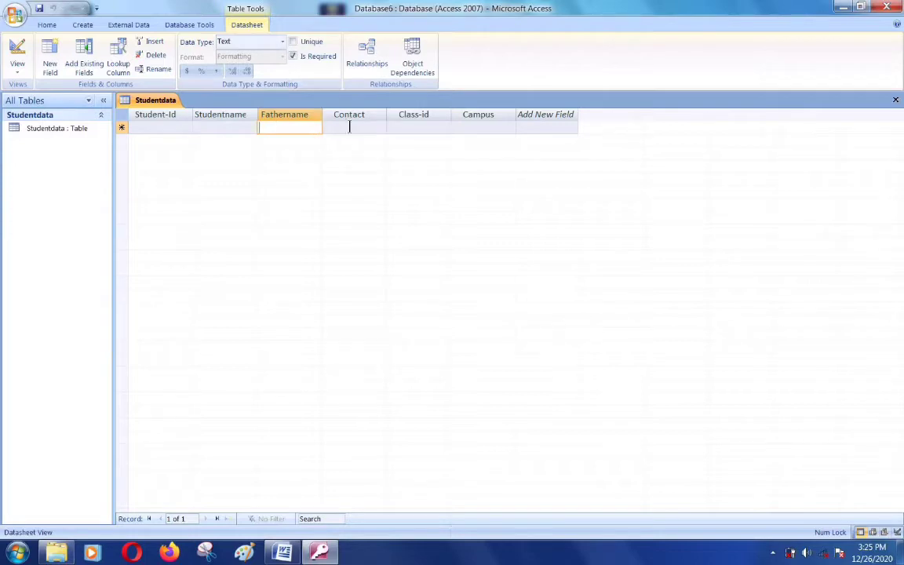
Set the Contact field to the Number data type with General Number format and make it required
click(360, 128)
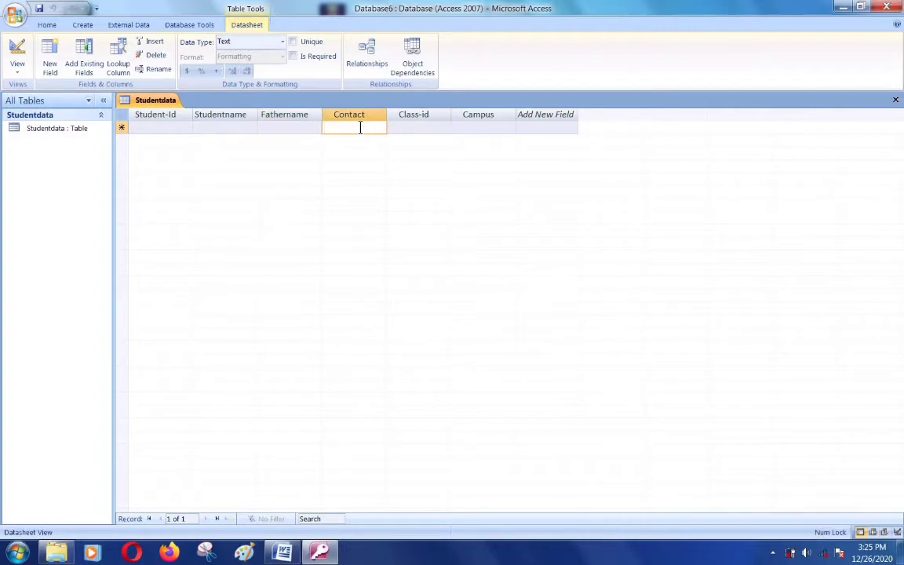
click(282, 44)
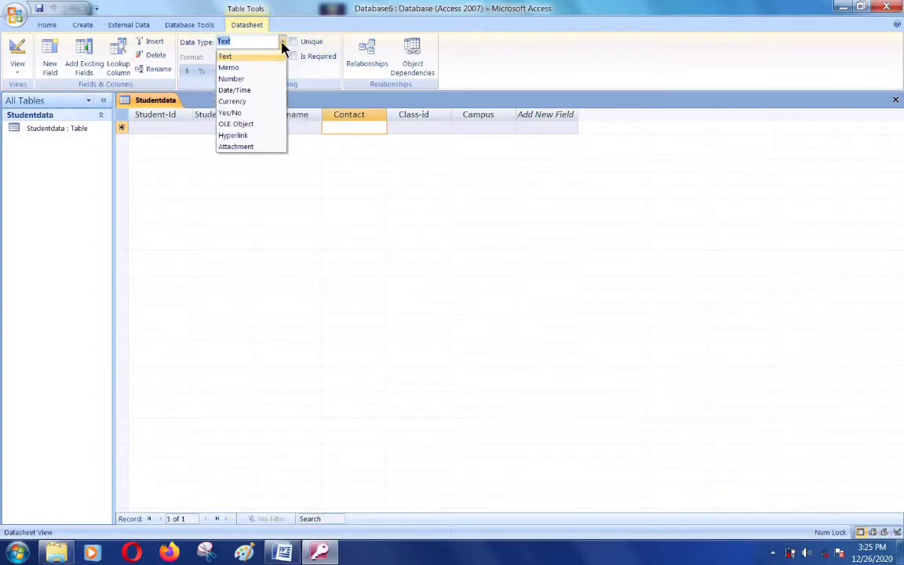
click(241, 81)
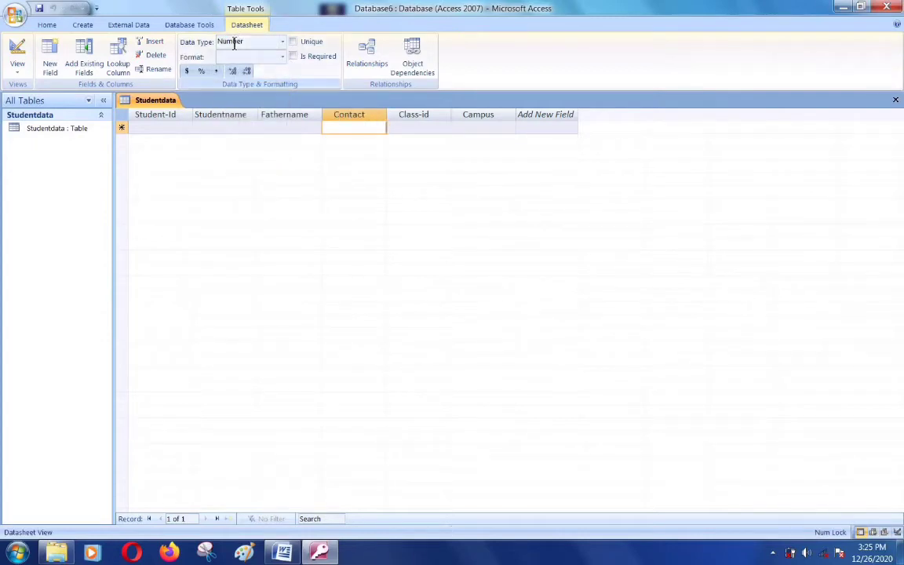
click(282, 57)
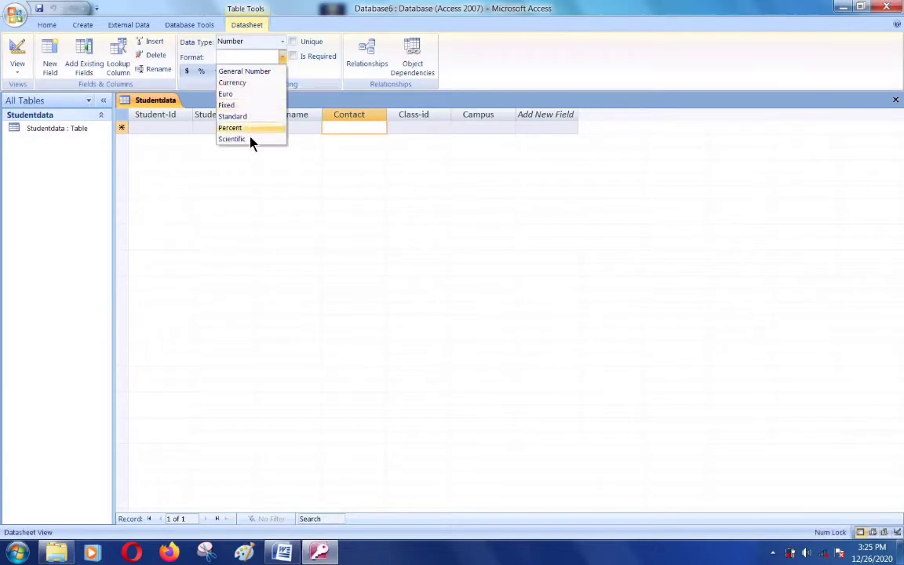
click(263, 74)
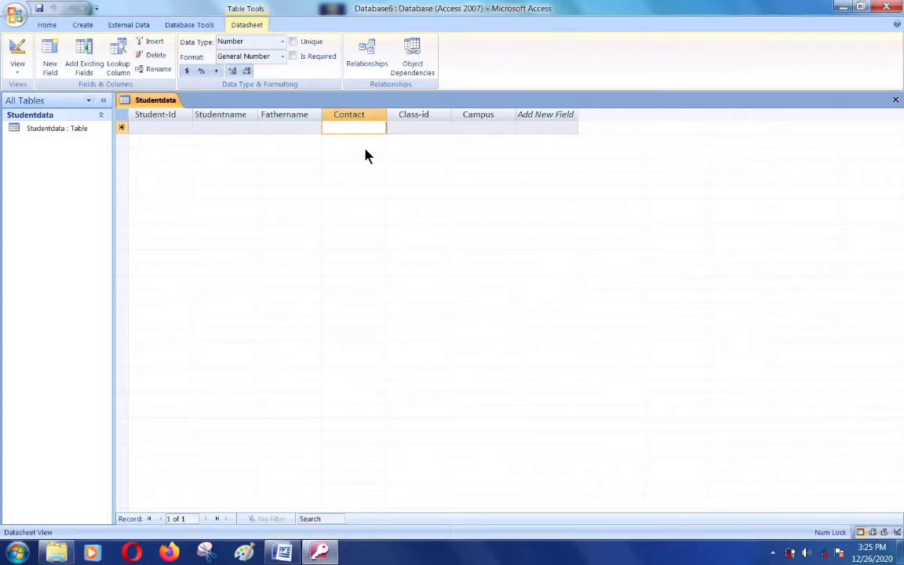
click(293, 57)
Set the Class-id field's data type to Number
click(421, 127)
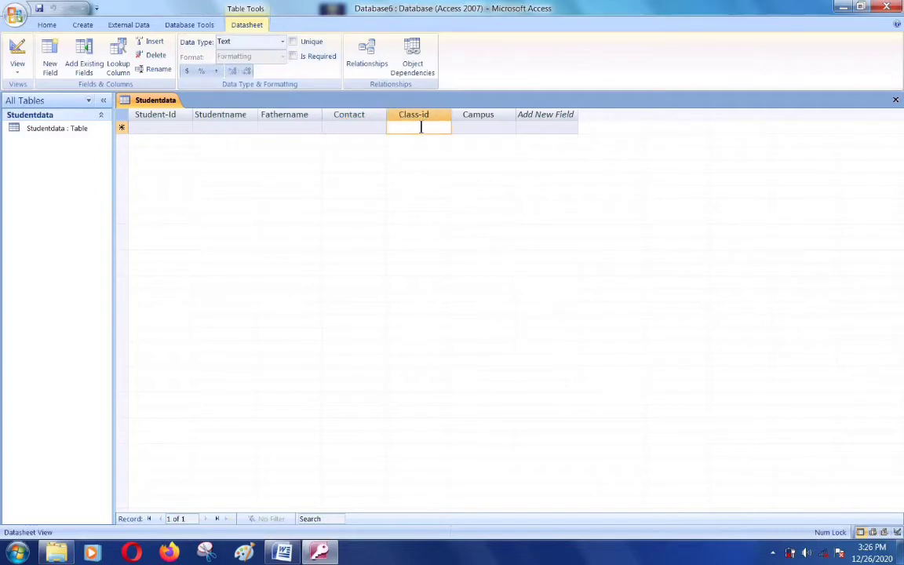
click(282, 43)
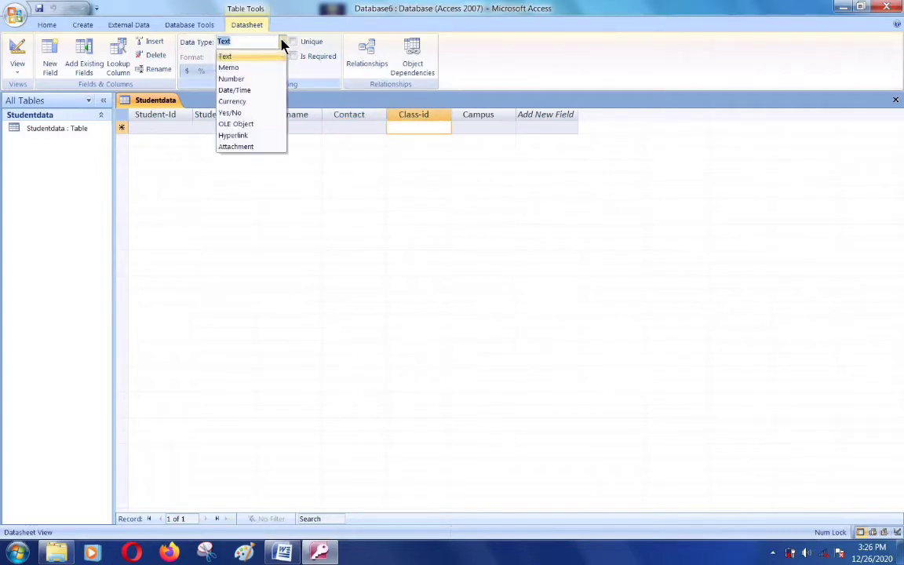
click(235, 79)
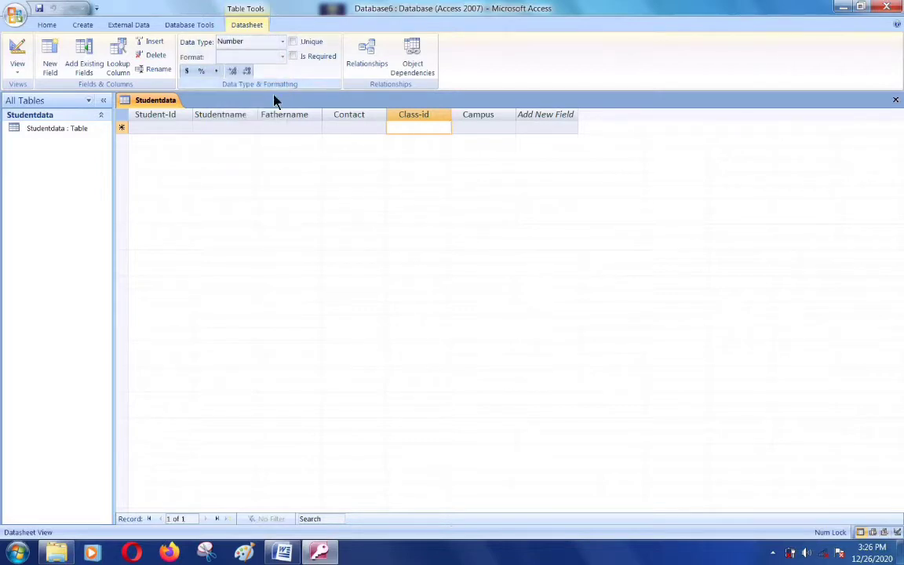
Set the Class-id field's format to General Number and make the field required and unique
click(282, 56)
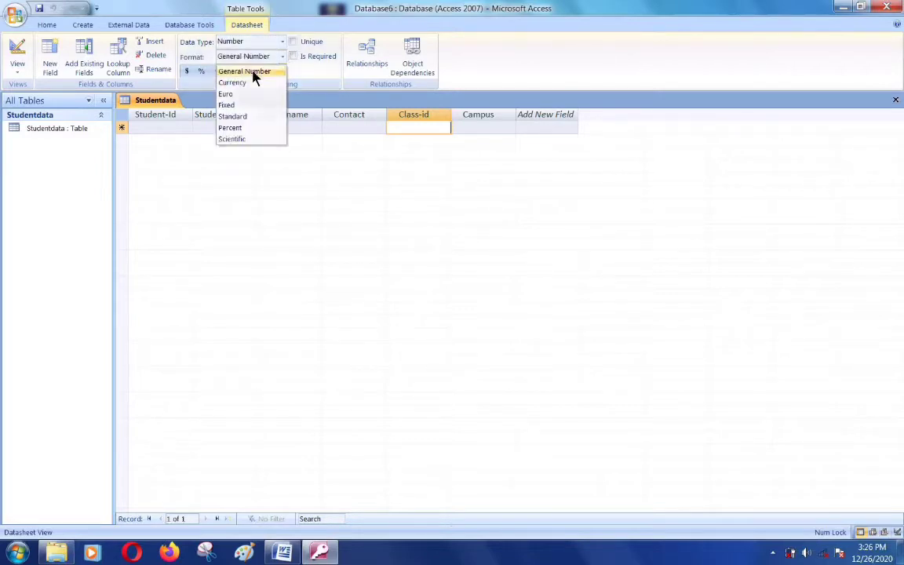
click(251, 73)
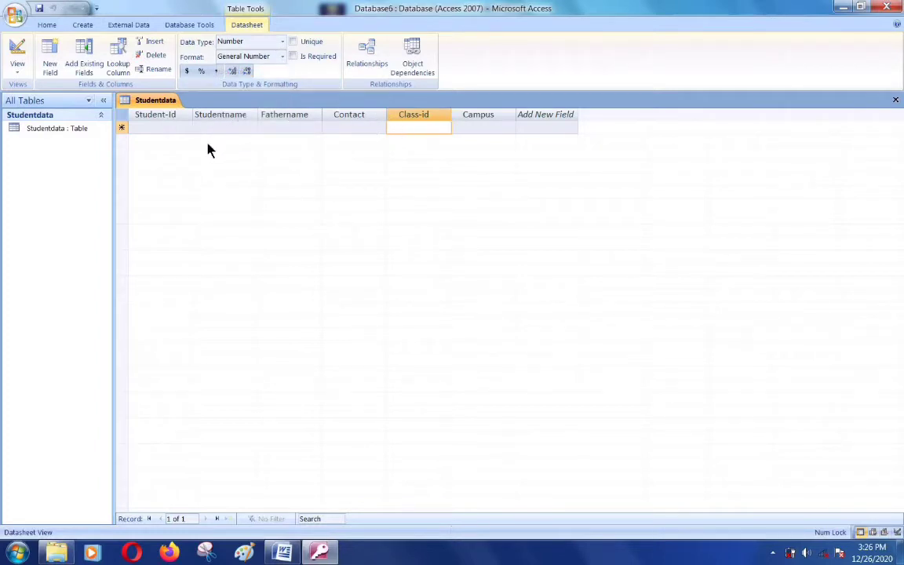
click(293, 58)
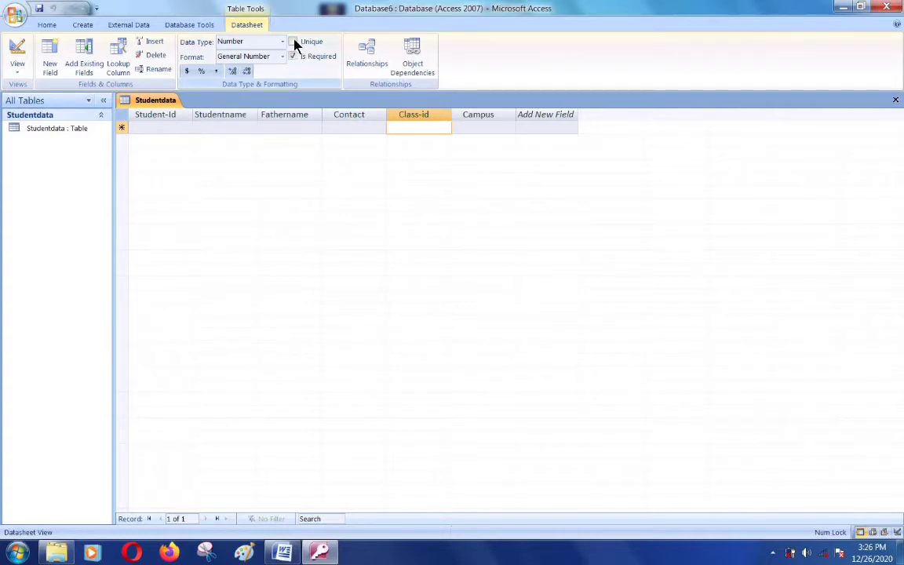
click(293, 42)
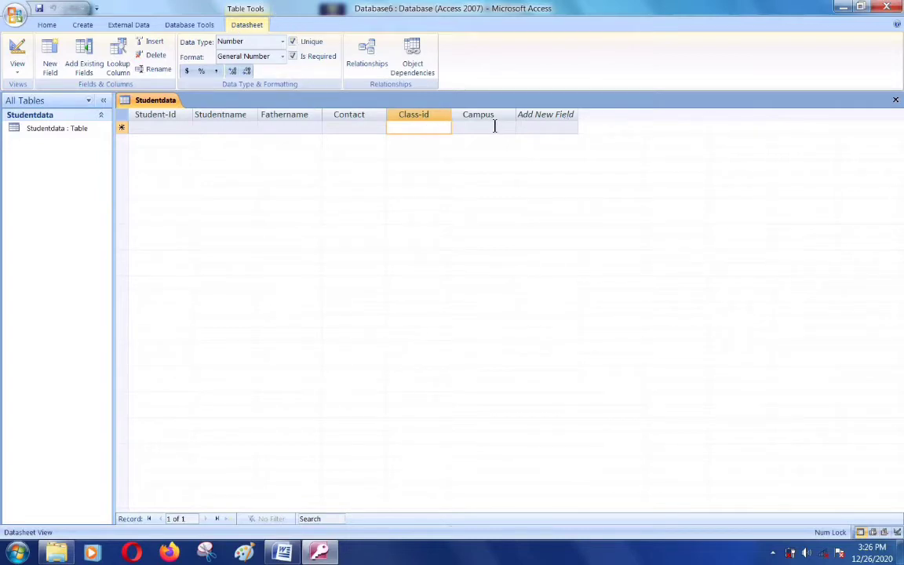
click(291, 40)
Set the Campus field to the Number data type with General Number format, make it required, and close the Studentdata table
click(477, 129)
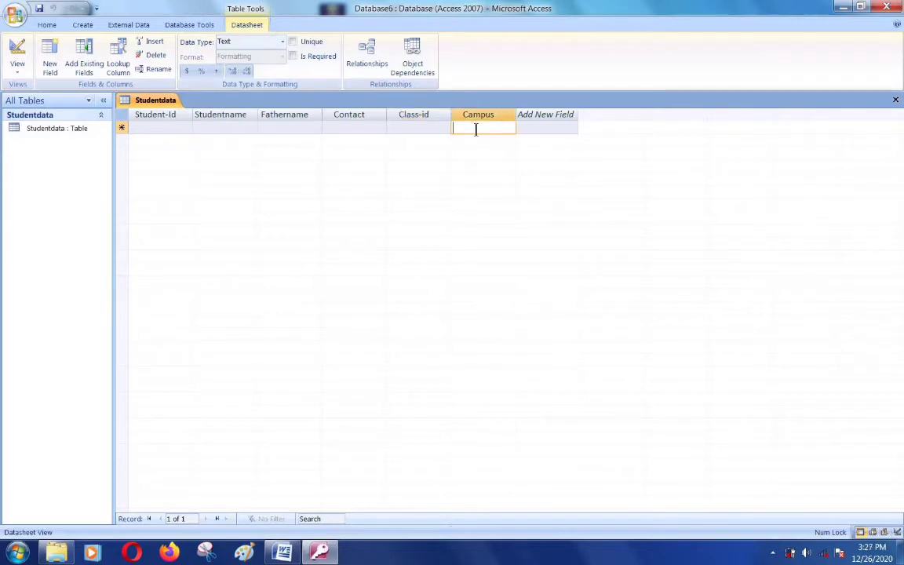
click(282, 42)
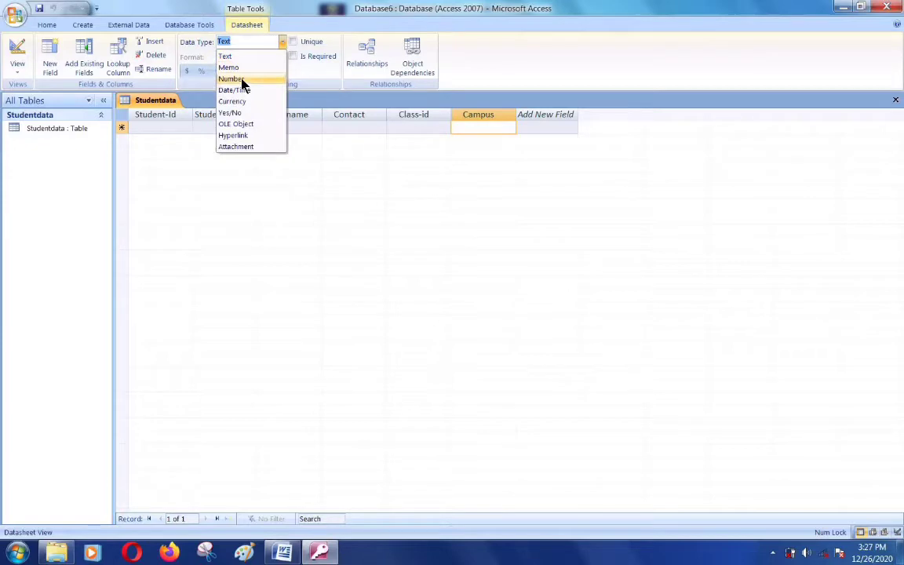
click(240, 79)
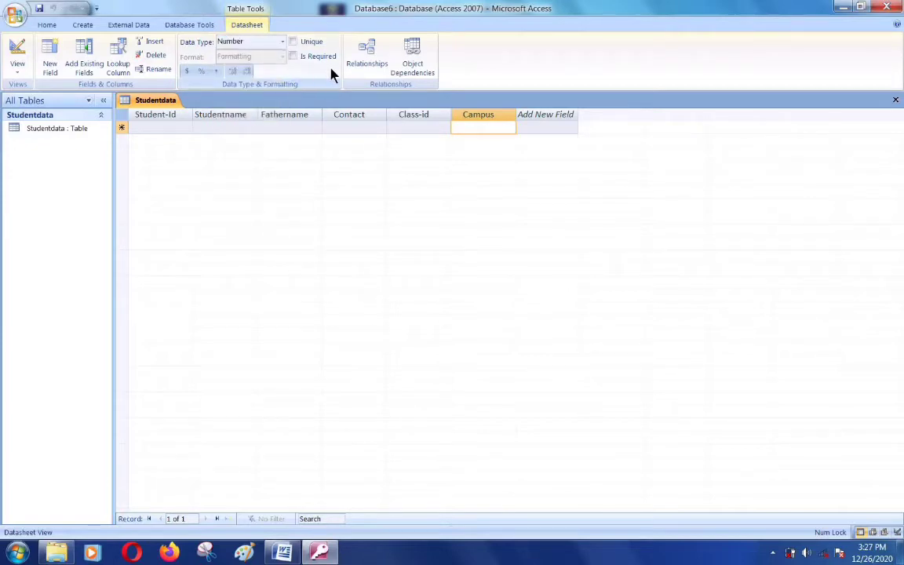
click(279, 57)
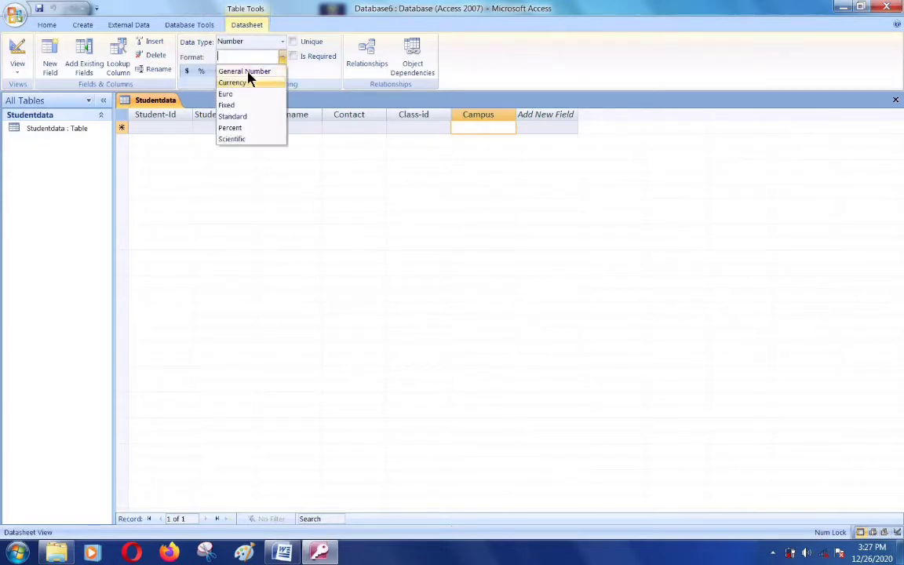
click(248, 72)
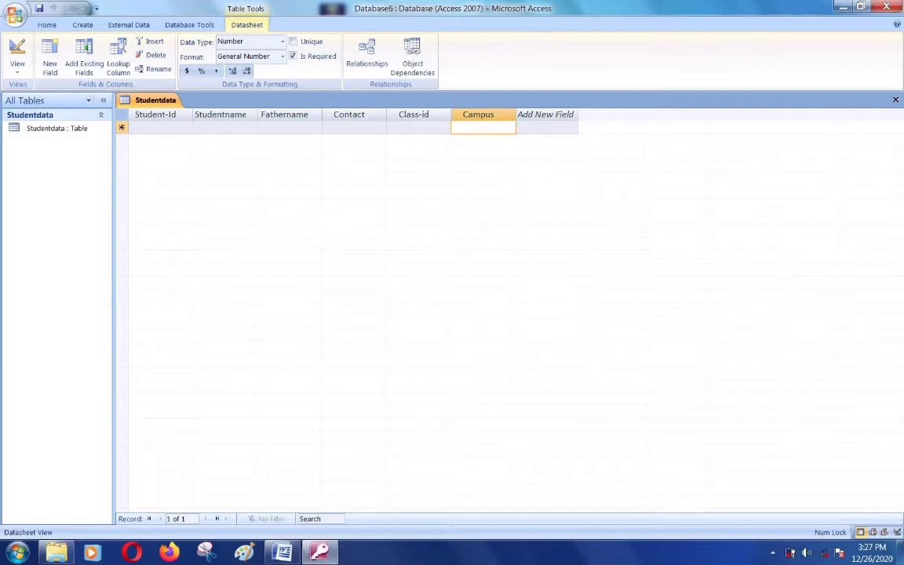
click(895, 99)
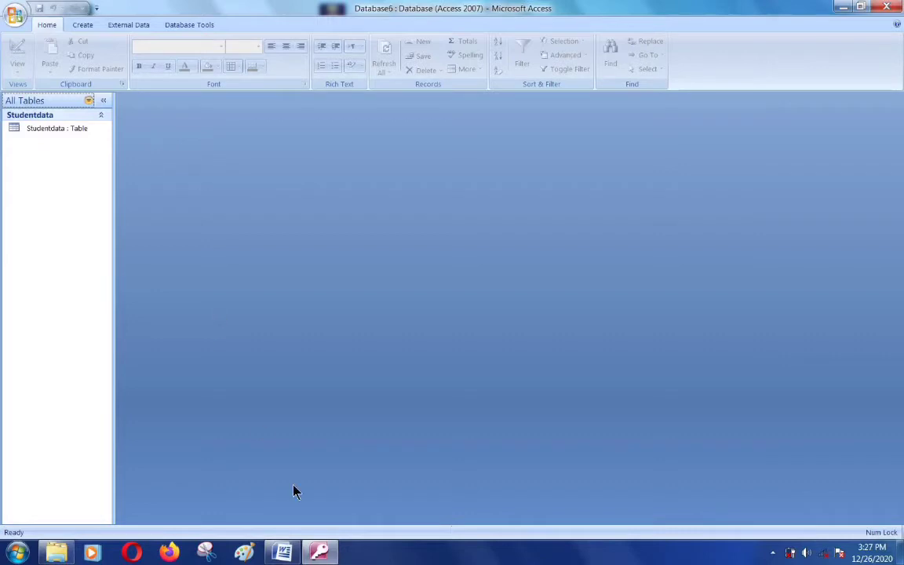
Consult the DATABASE LAYOUT document in Word, return to Access and create a new blank table
click(284, 552)
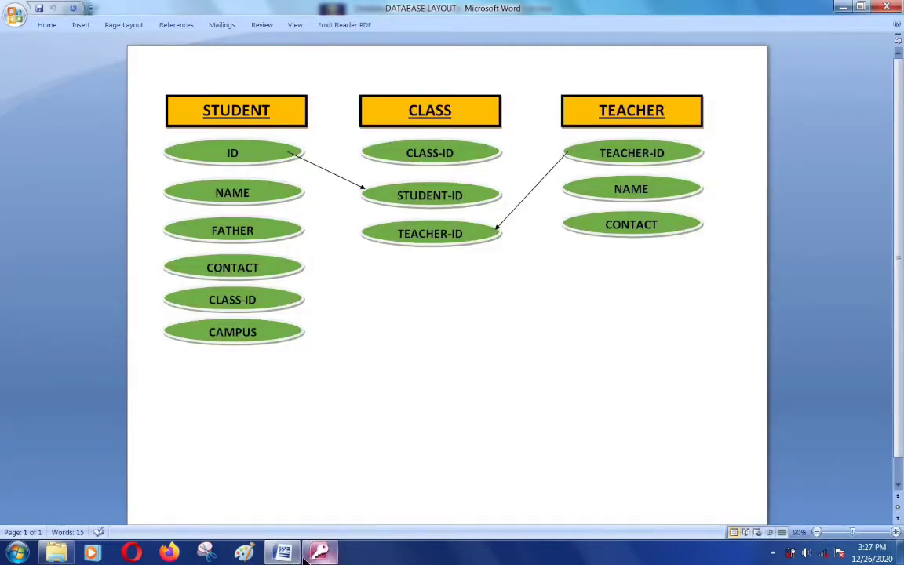
click(319, 553)
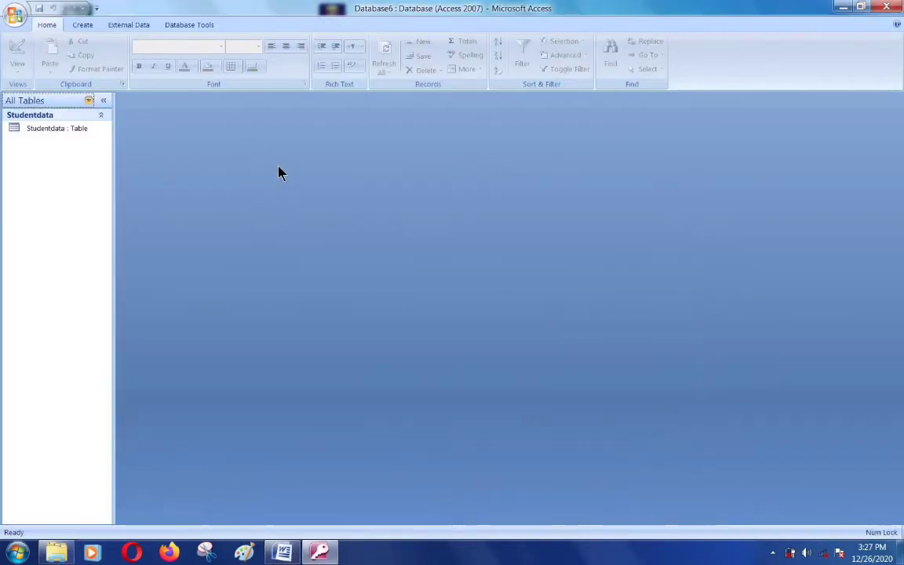
click(82, 26)
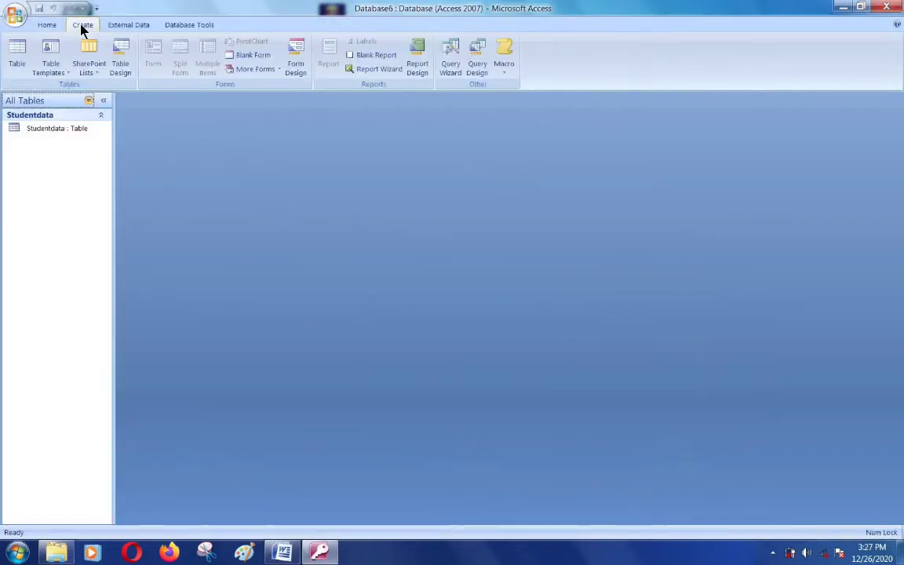
click(17, 63)
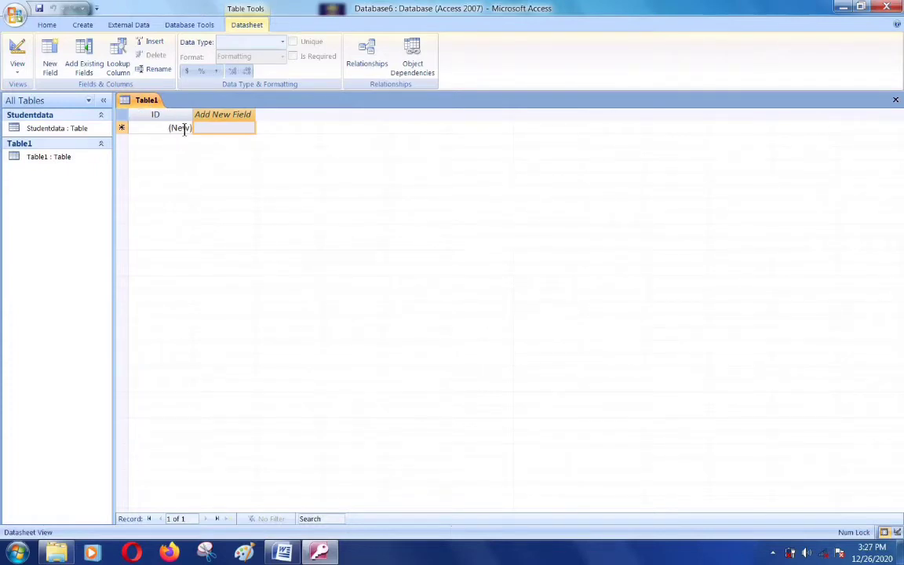
Check the CLASS fields in the Word layout and add Student-id and Teacher-id fields to the new Access table
click(282, 550)
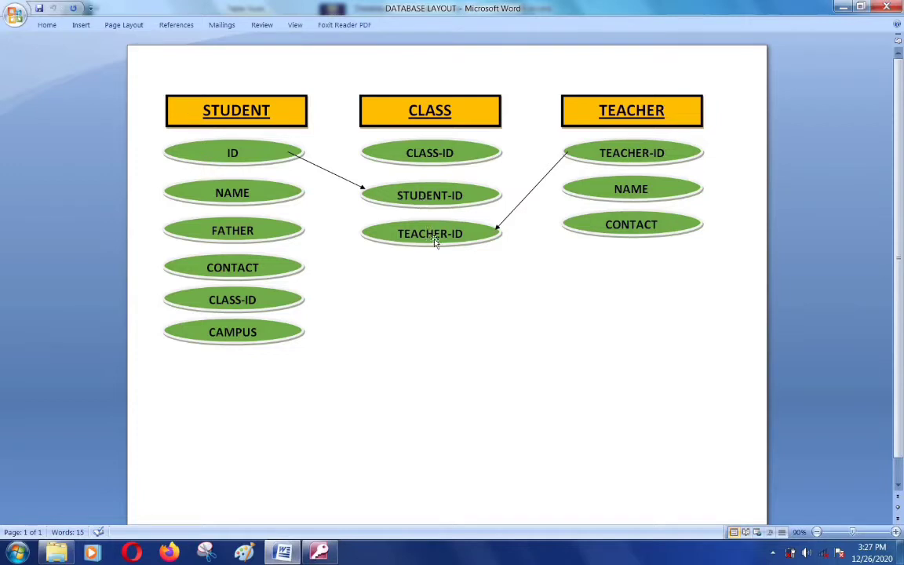
click(282, 551)
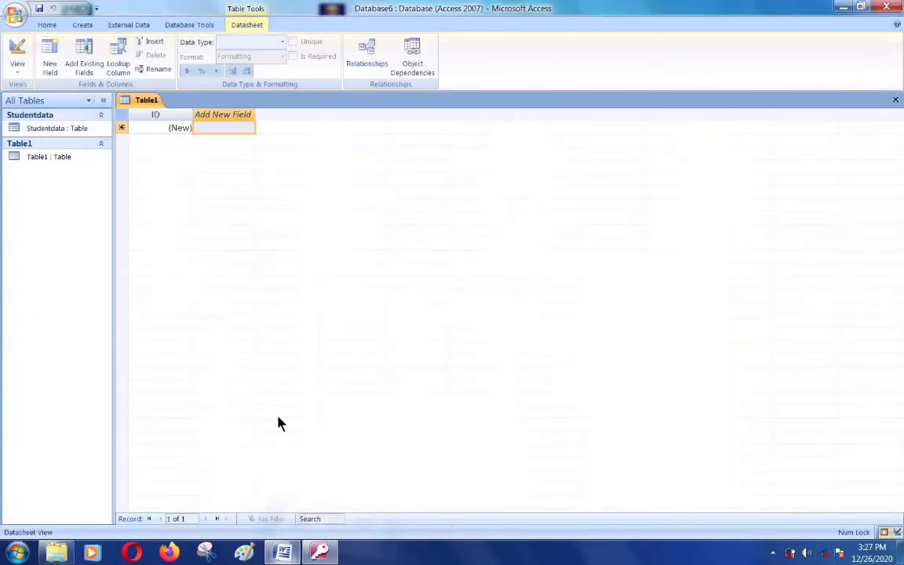
click(152, 70)
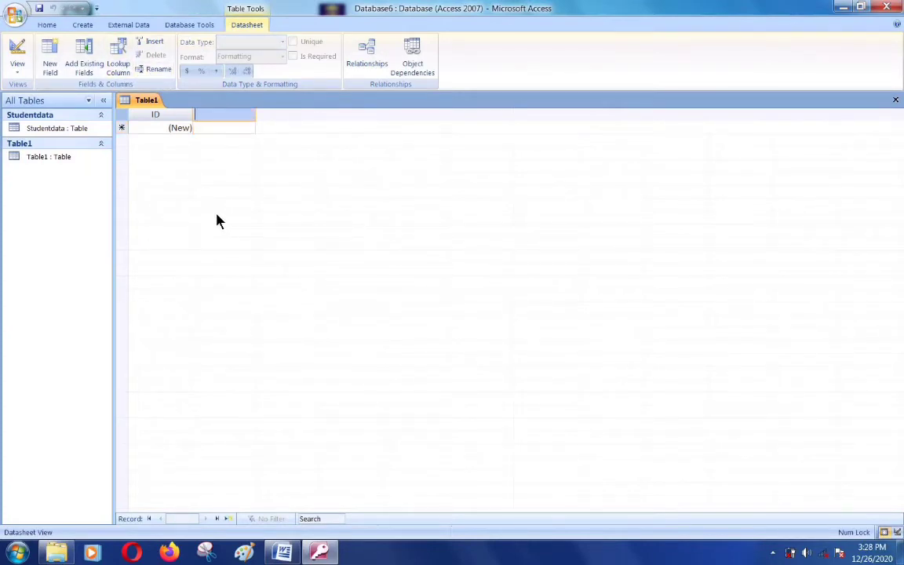
text(Student-id)
key(Return)
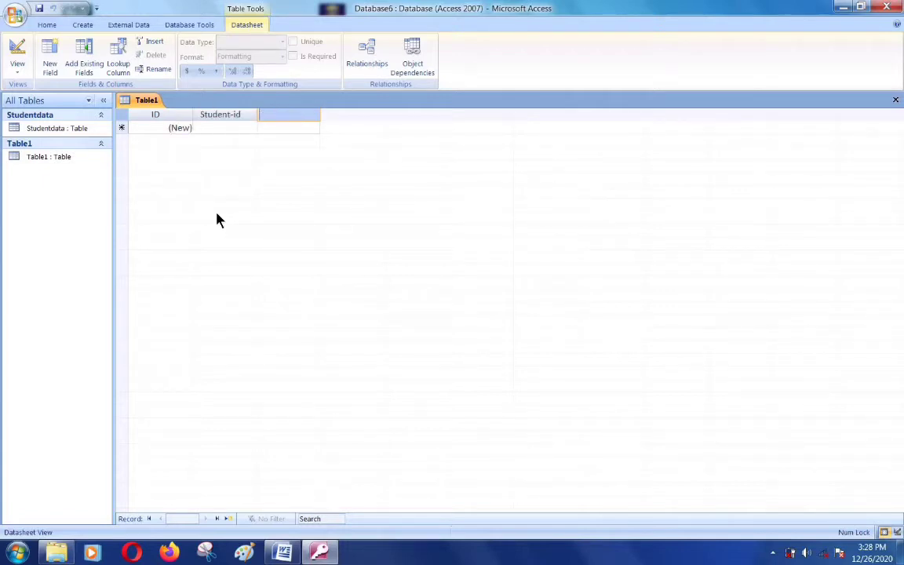
text(Teacher-id)
key(Return)
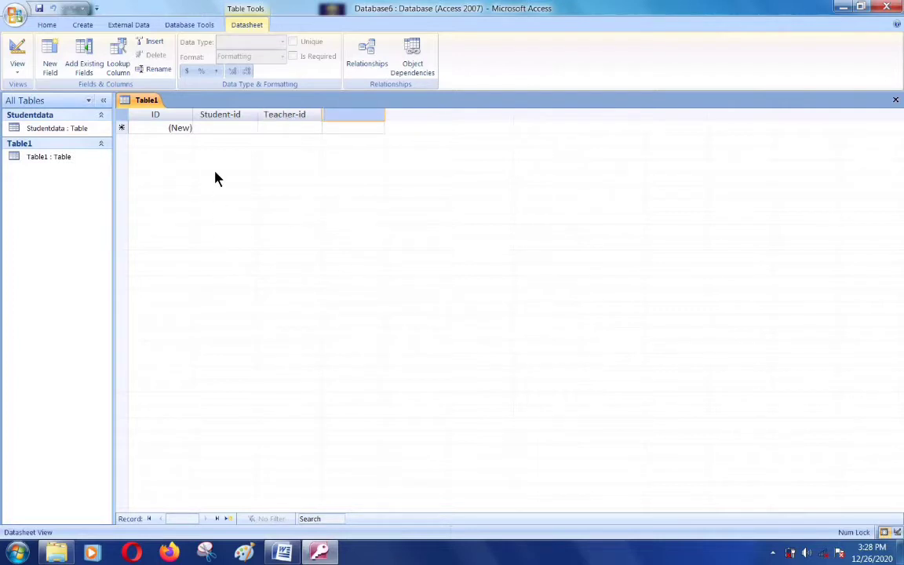
Review the layout in Word, return to Access and make the new table's Student-id field required and unique
click(236, 128)
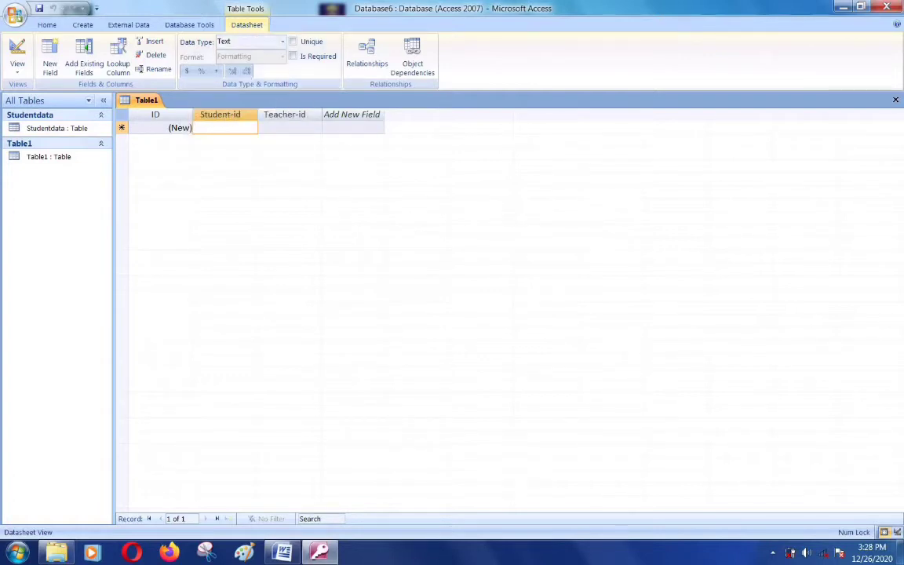
click(283, 552)
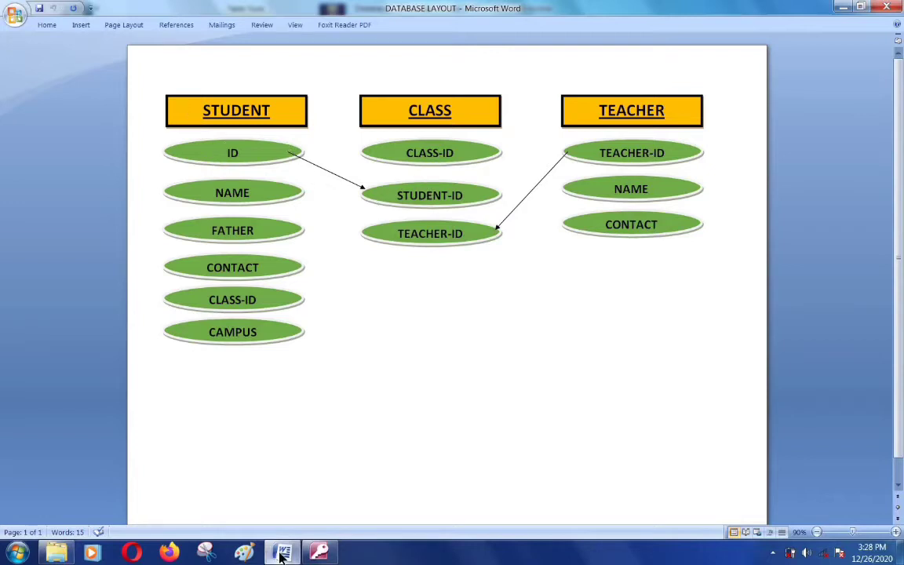
click(318, 552)
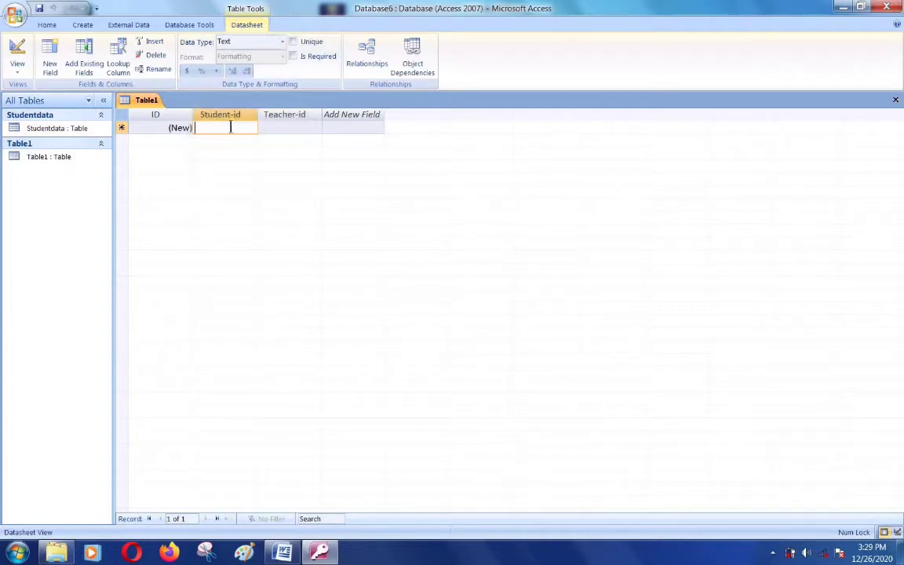
click(296, 57)
click(296, 43)
Make the Teacher-id field unique and required
click(288, 116)
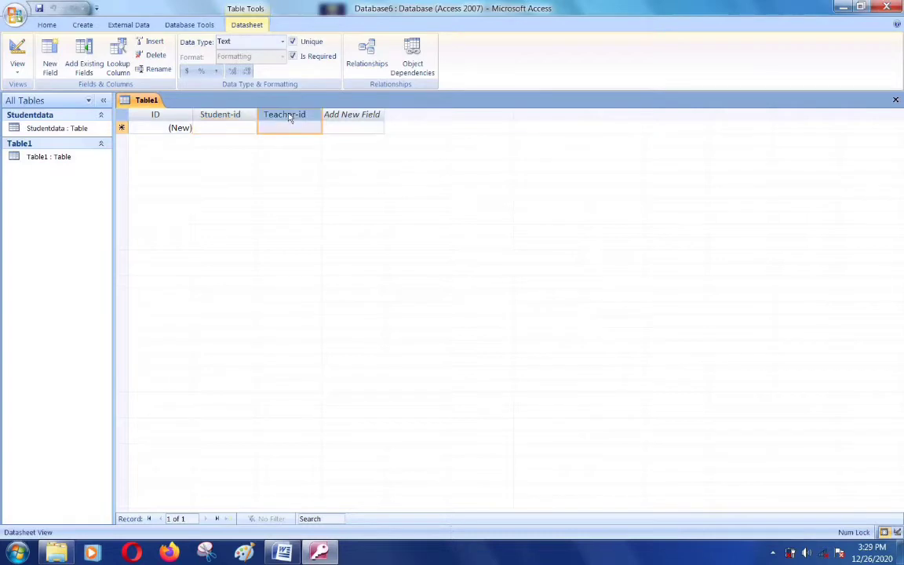
click(285, 129)
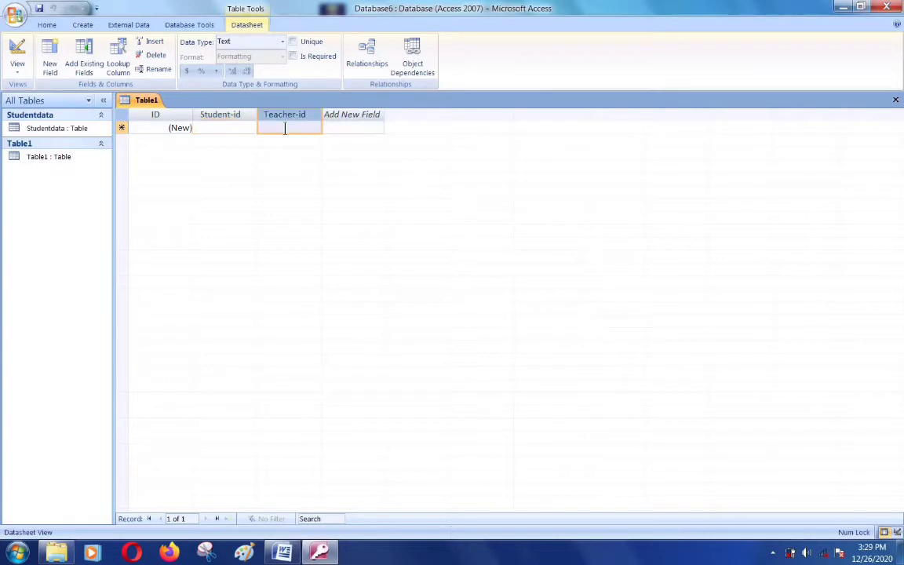
click(294, 42)
click(294, 56)
Close the new table, saving its design under the name Class
click(895, 99)
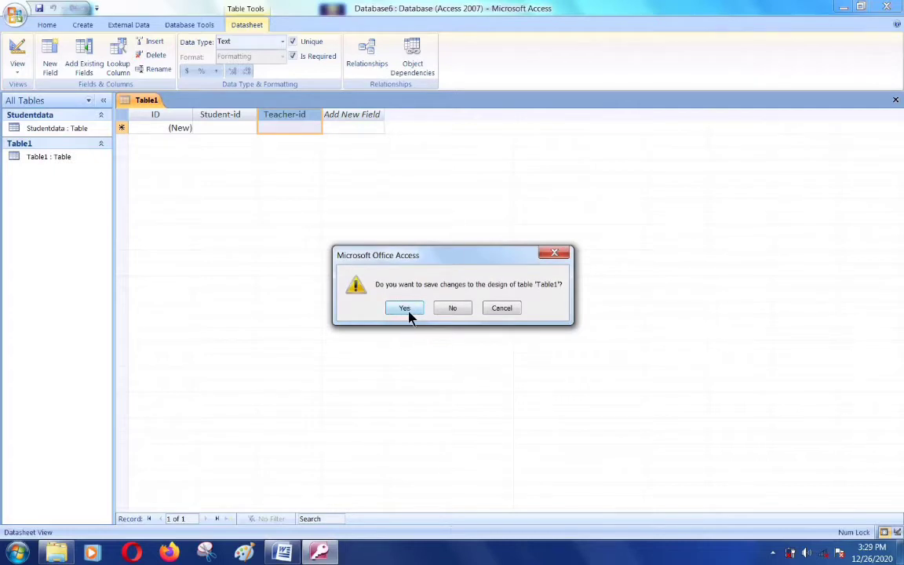
click(404, 309)
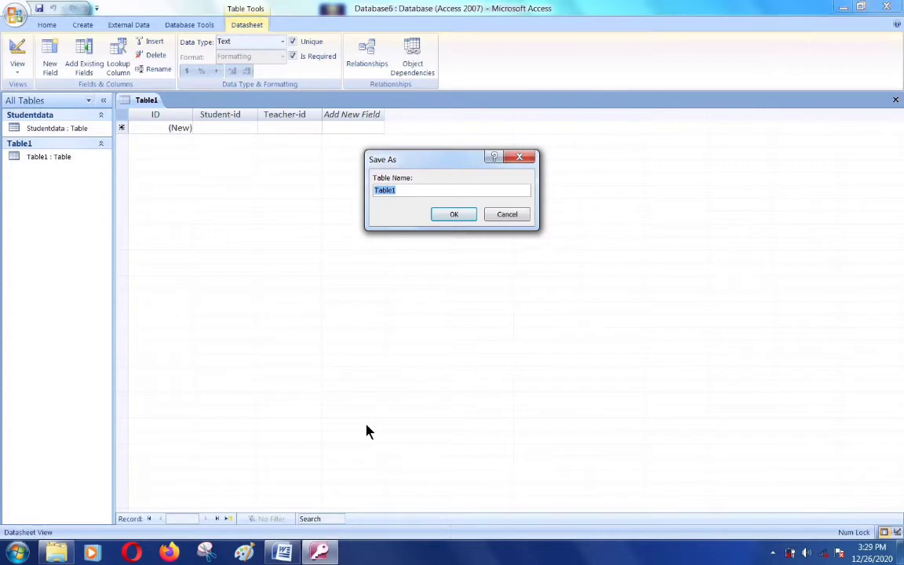
text(Class)
key(Return)
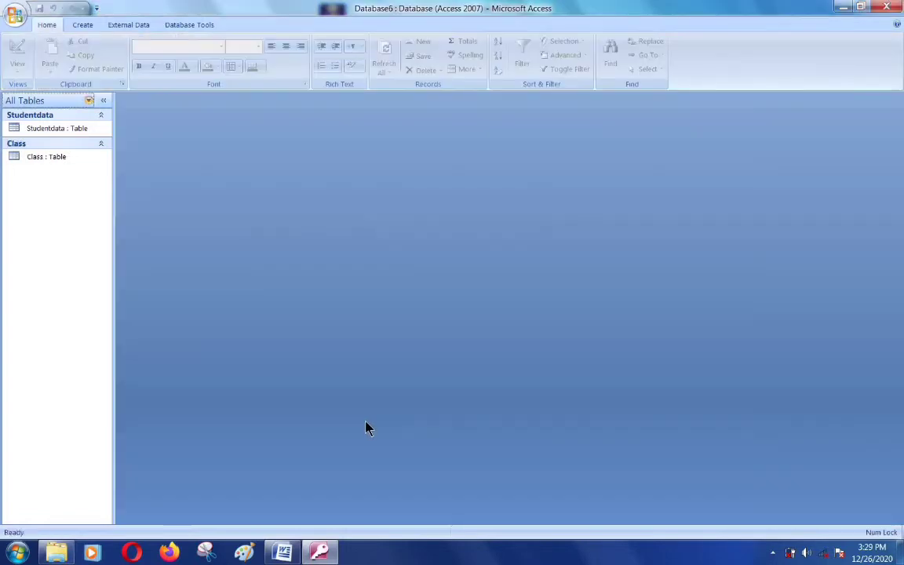
Create another blank table and check the TEACHER fields in the Word layout before returning to Access
click(82, 26)
click(16, 55)
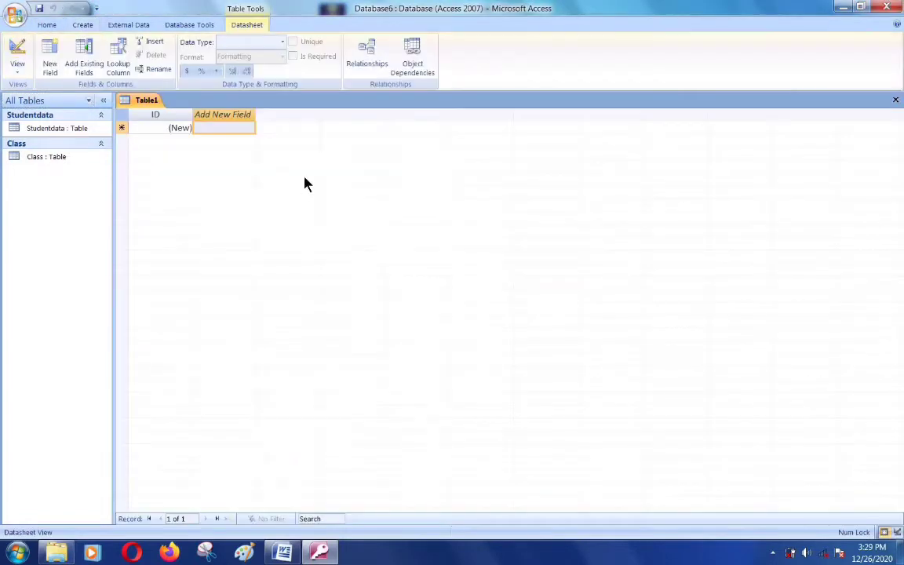
click(285, 556)
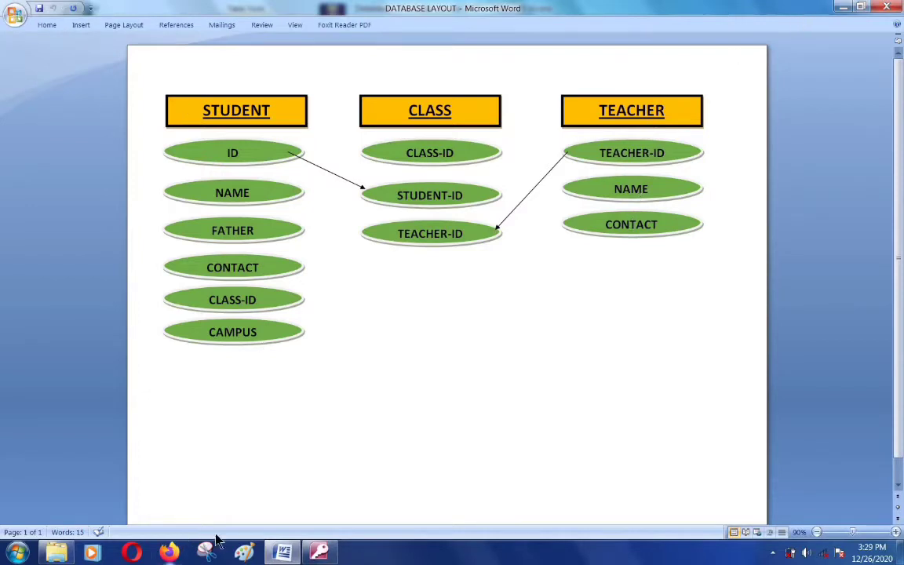
click(320, 553)
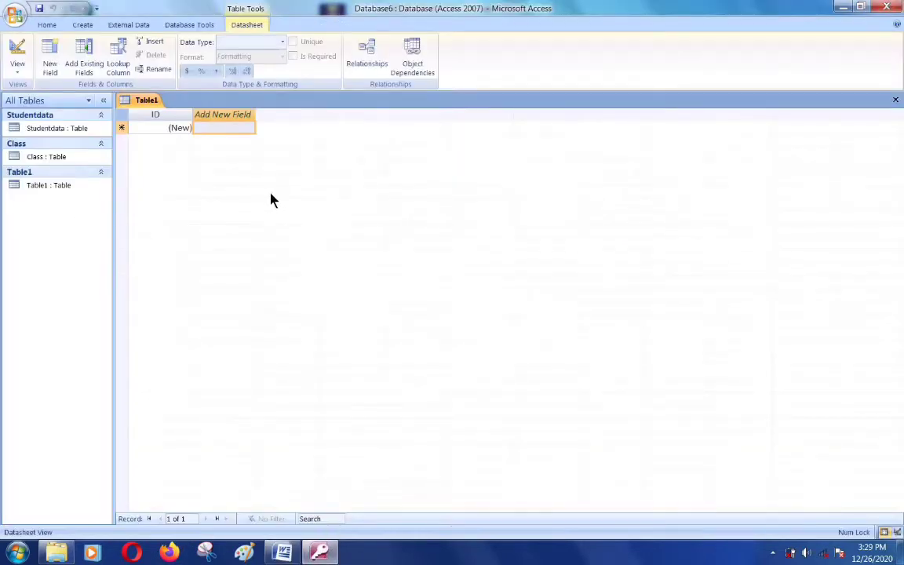
Rename the new table's ID field as teacher-id
click(154, 114)
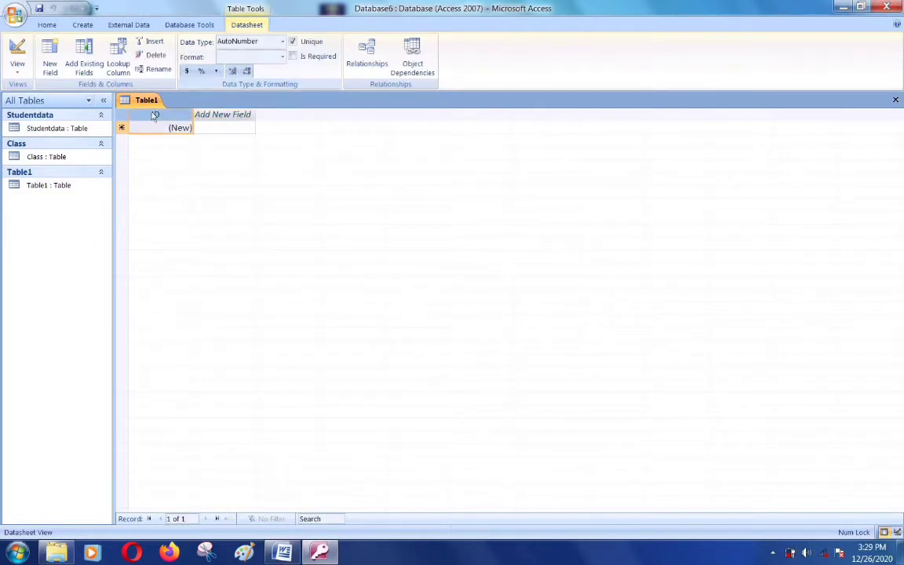
click(158, 69)
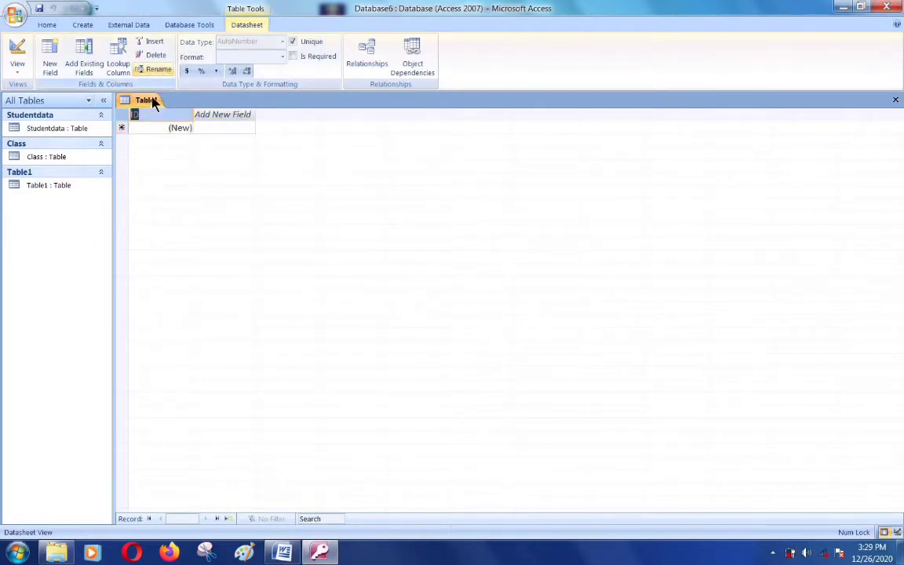
text(t)
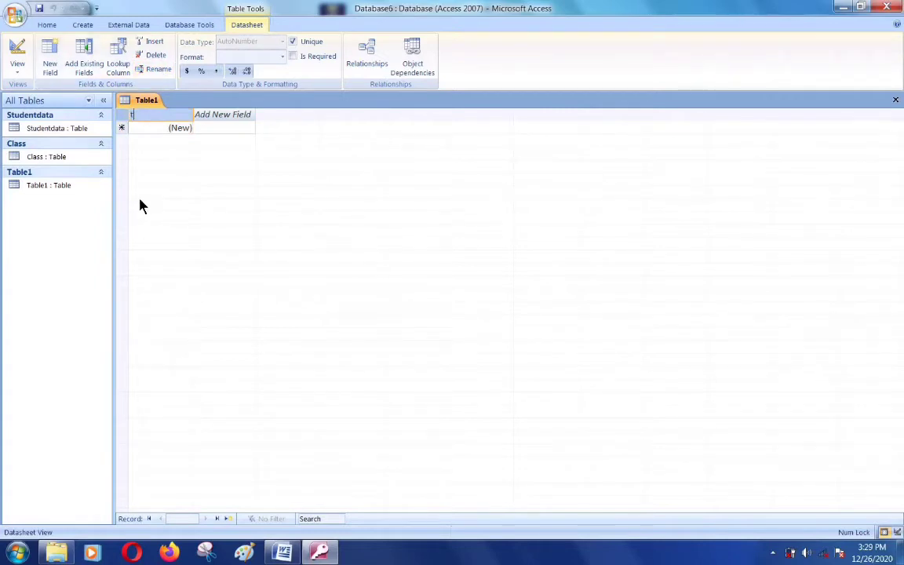
text(eacher-id)
key(Return)
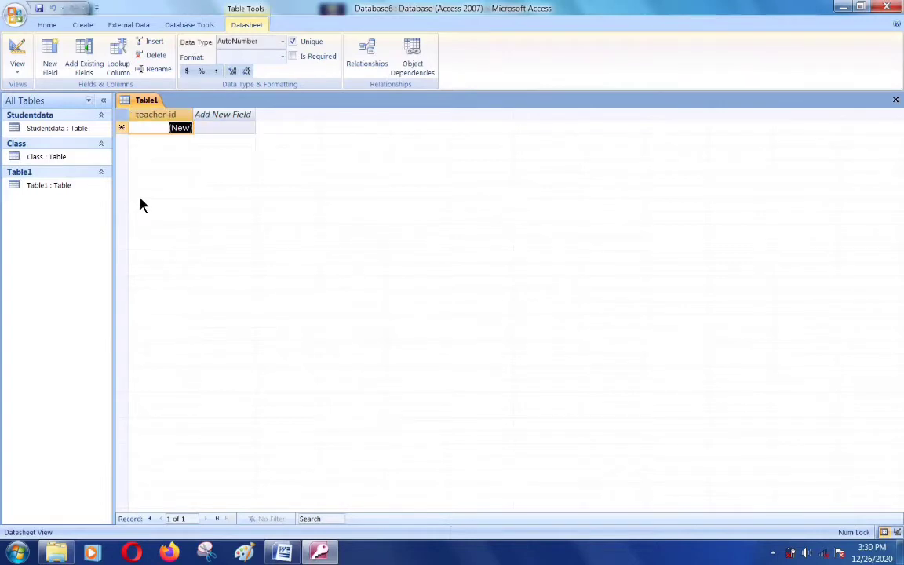
Add two fields after teacher-id, naming them Teacher Name and Contact
click(218, 116)
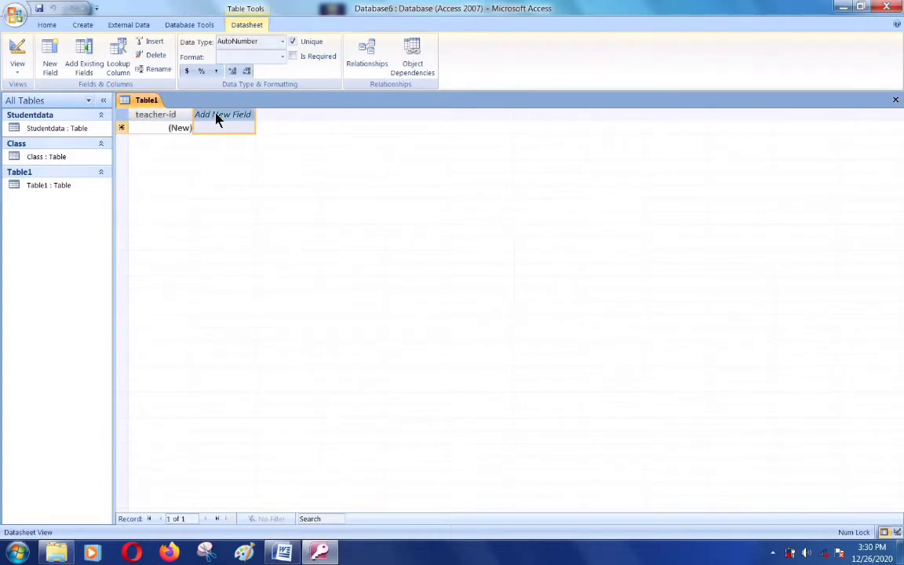
click(157, 70)
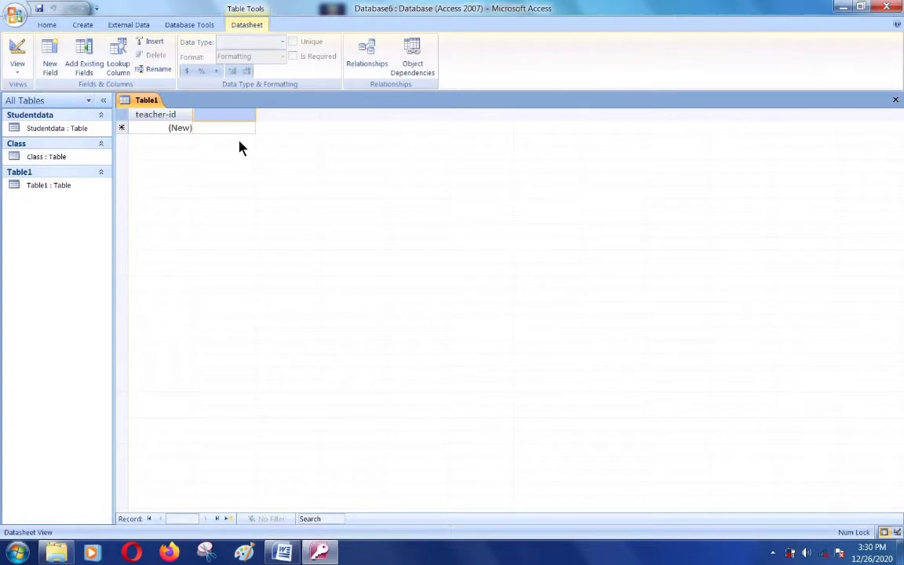
text(no)
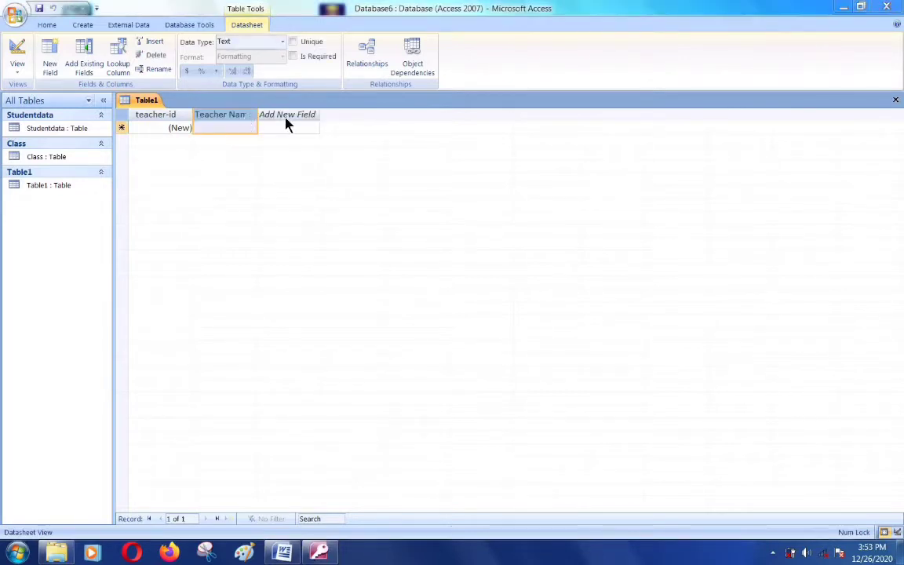
click(287, 120)
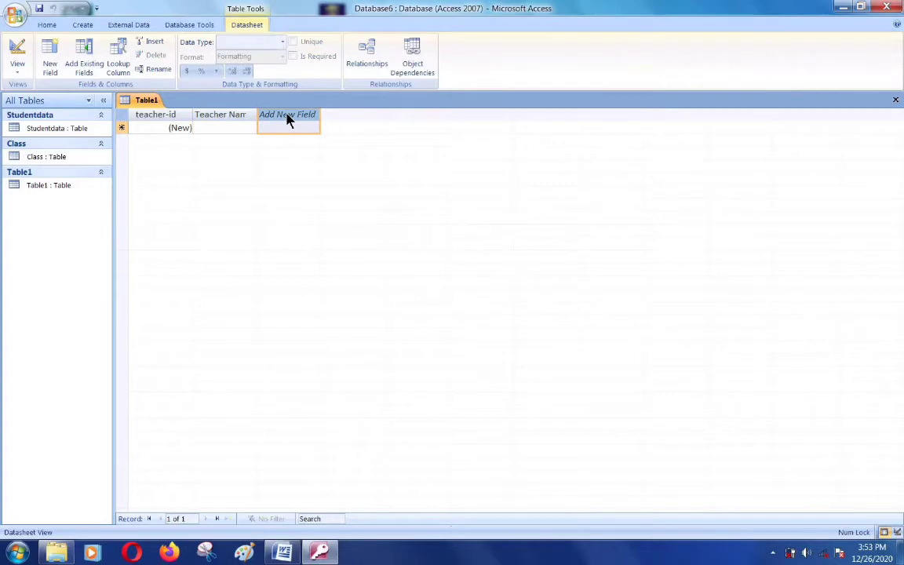
click(155, 70)
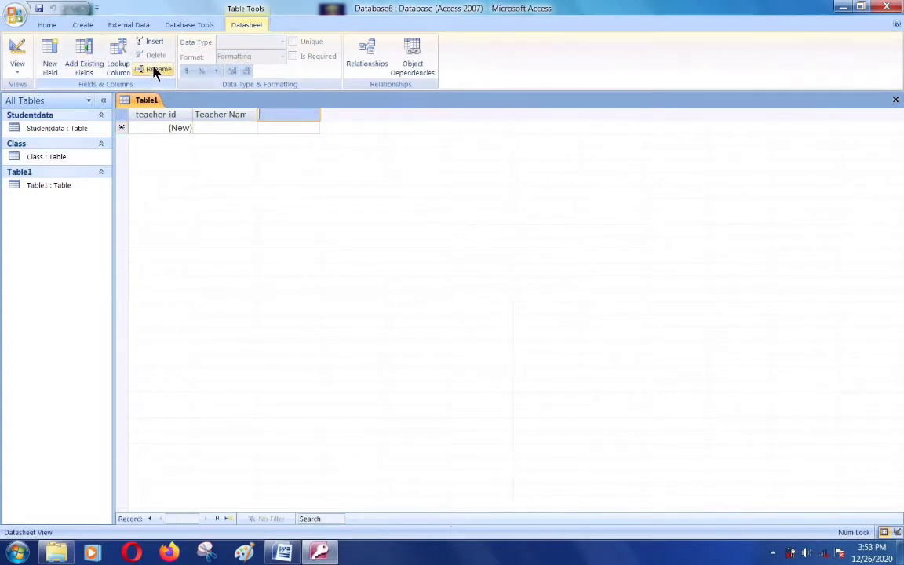
text(Contact)
key(Return)
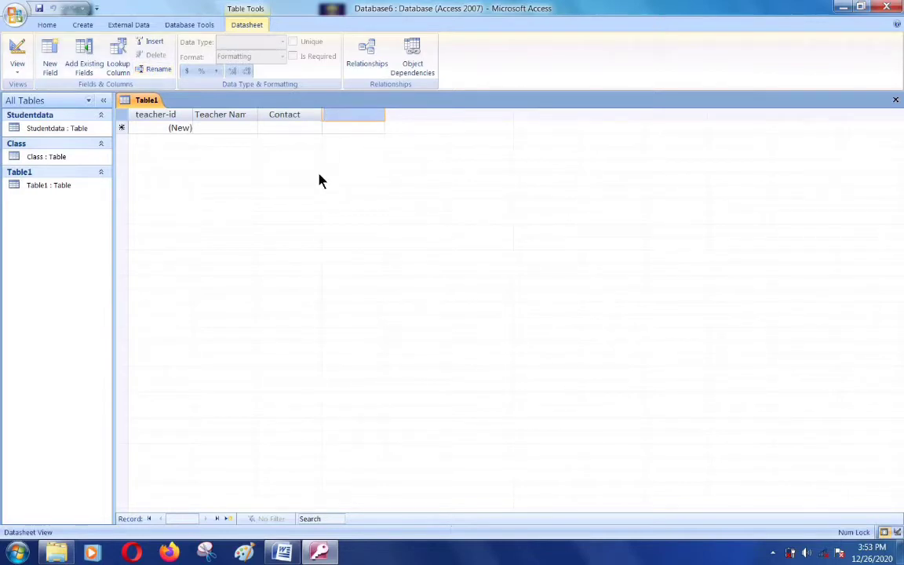
Close the new teacher table, saving its design under the name Teacherdata
click(895, 100)
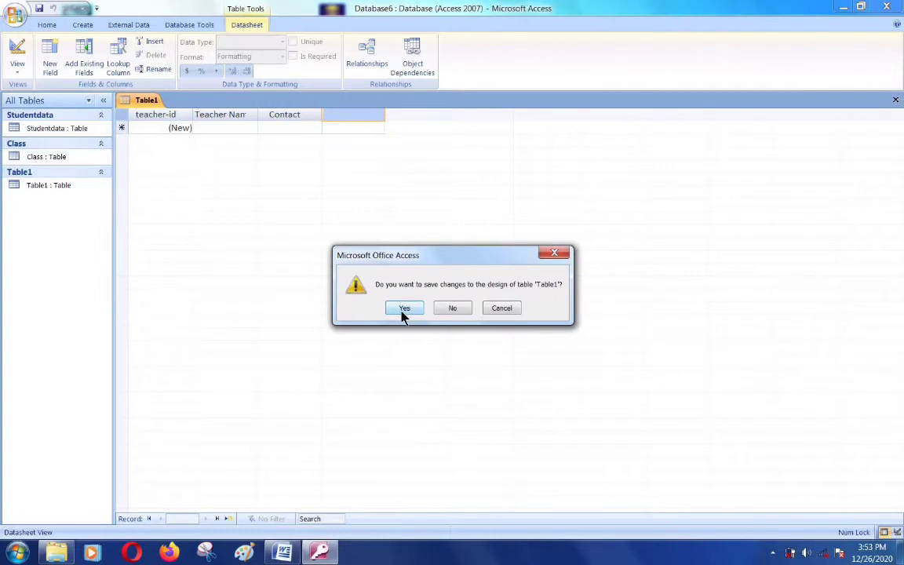
click(404, 309)
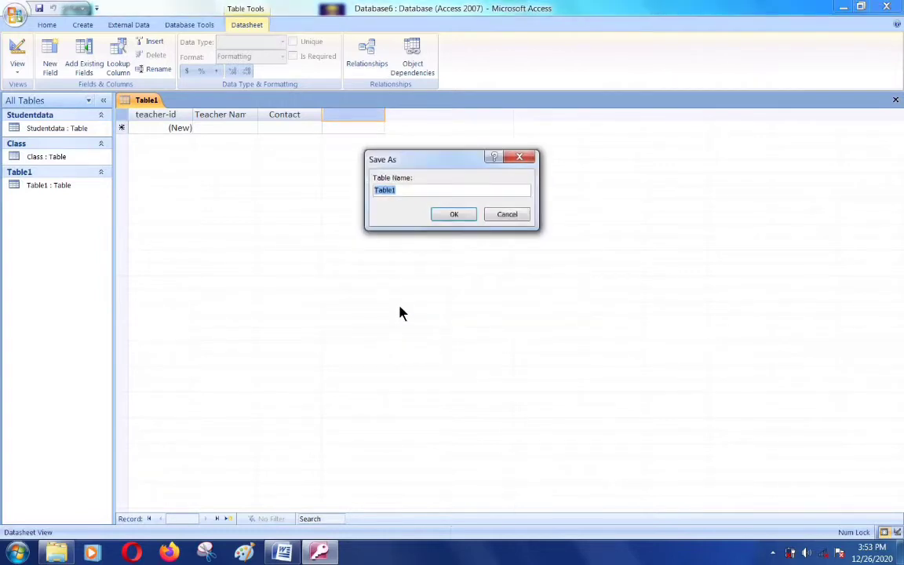
text(Teacherdata)
key(Return)
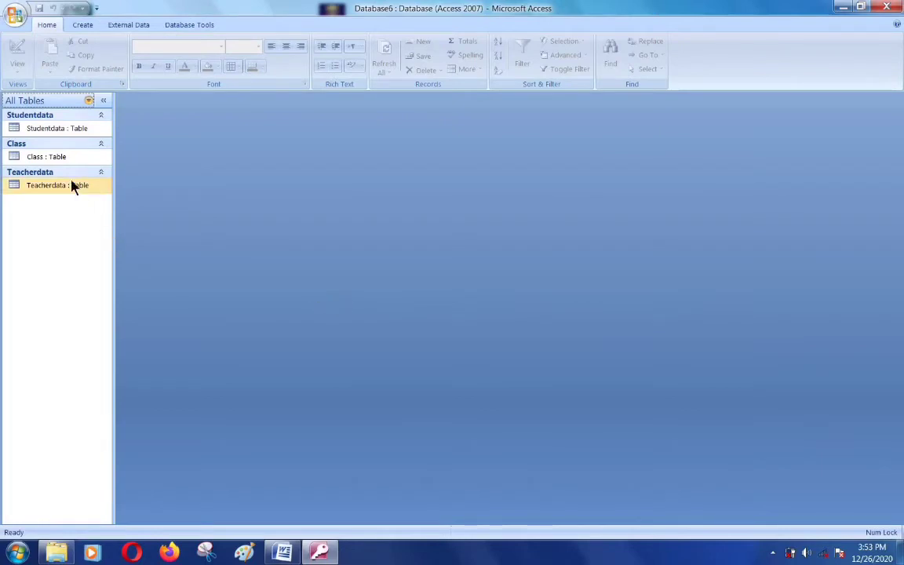
Reopen the Teacherdata table and make its teacher-id a required field with the Text data type
click(48, 156)
click(66, 185)
double_click(66, 185)
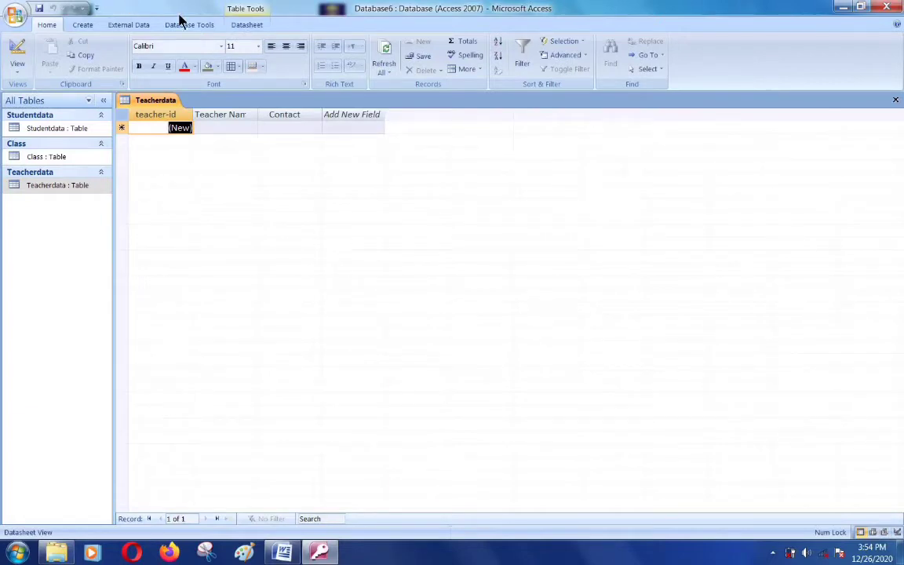
click(245, 24)
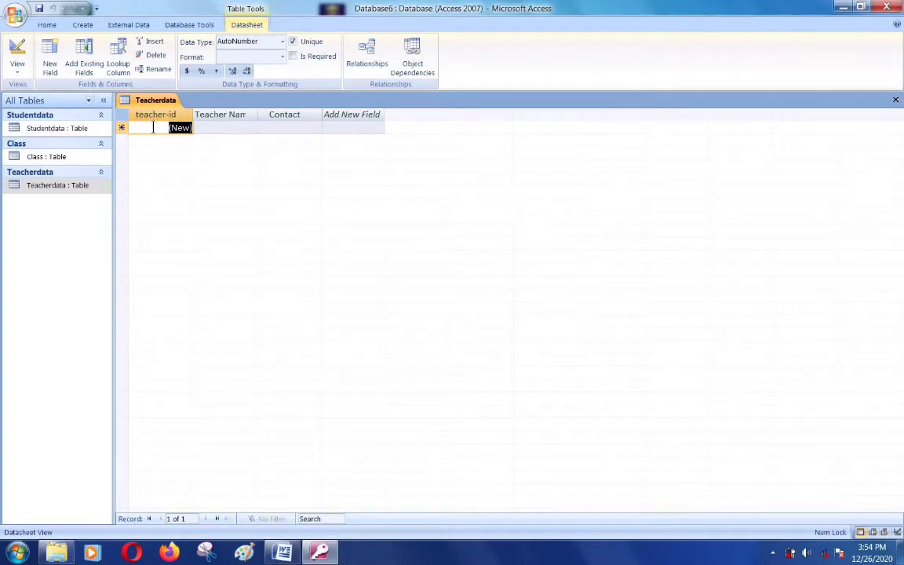
click(282, 45)
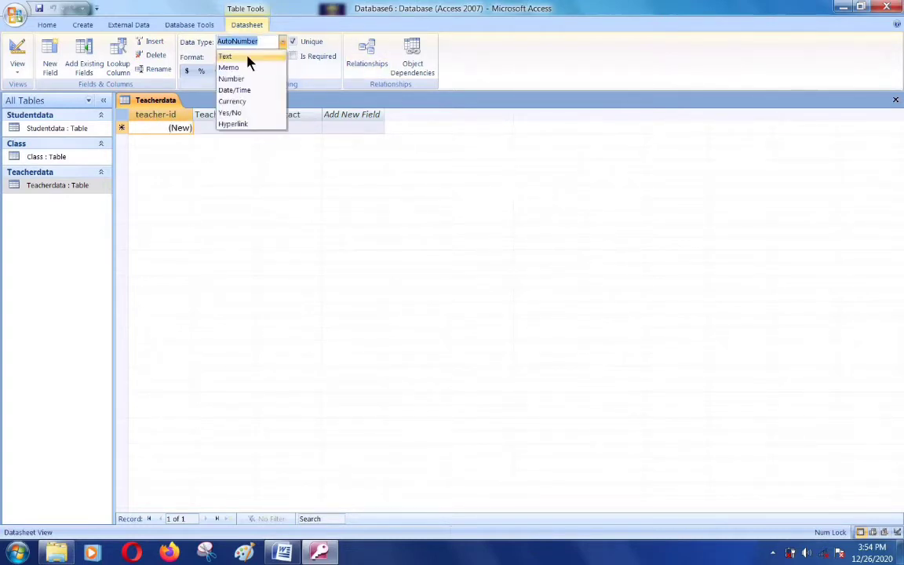
click(245, 50)
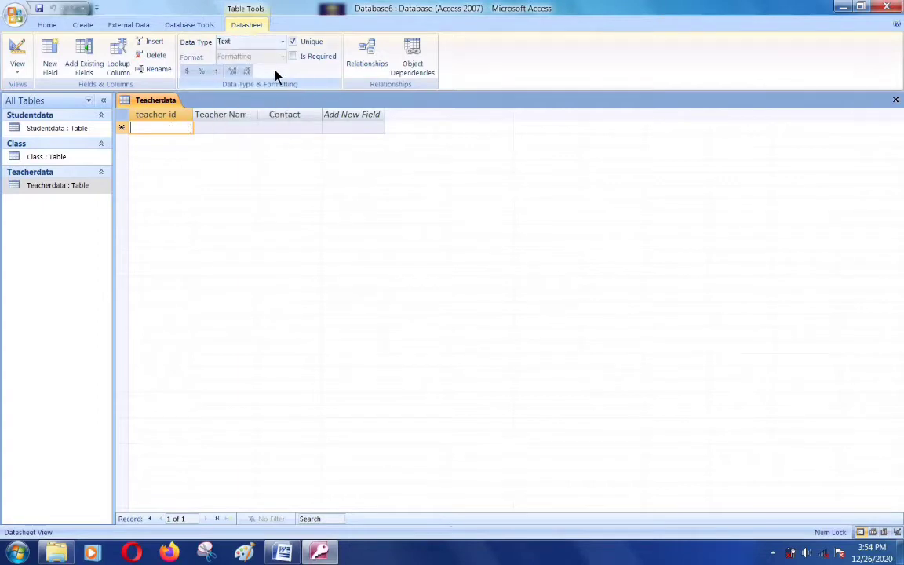
click(318, 58)
Make the Teacher Name field required and Contact a required Number field before closing the Teacherdata table
click(222, 124)
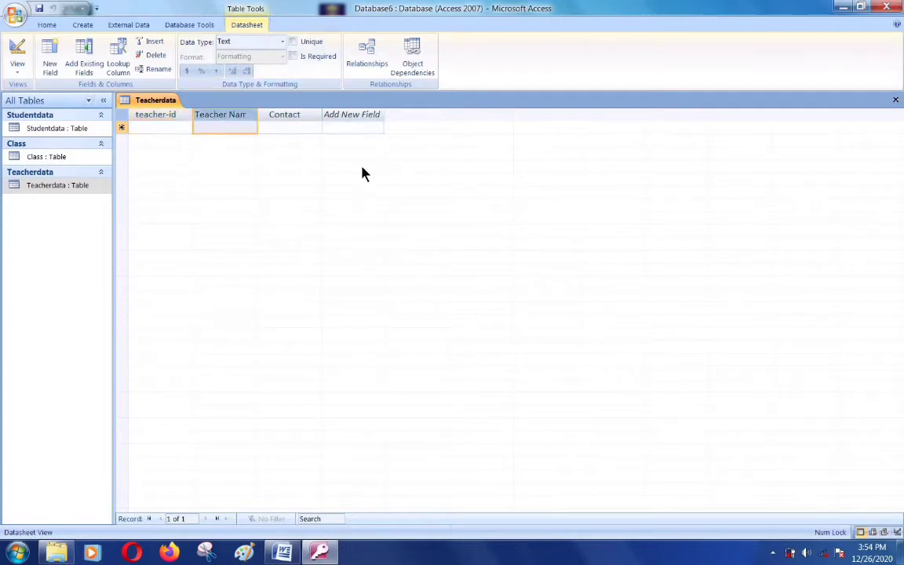
click(292, 55)
click(287, 126)
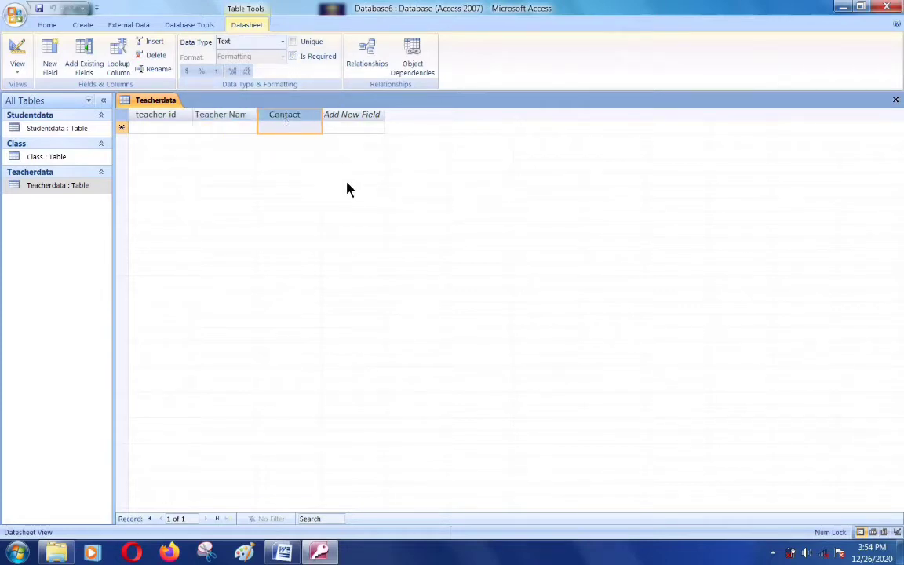
click(282, 43)
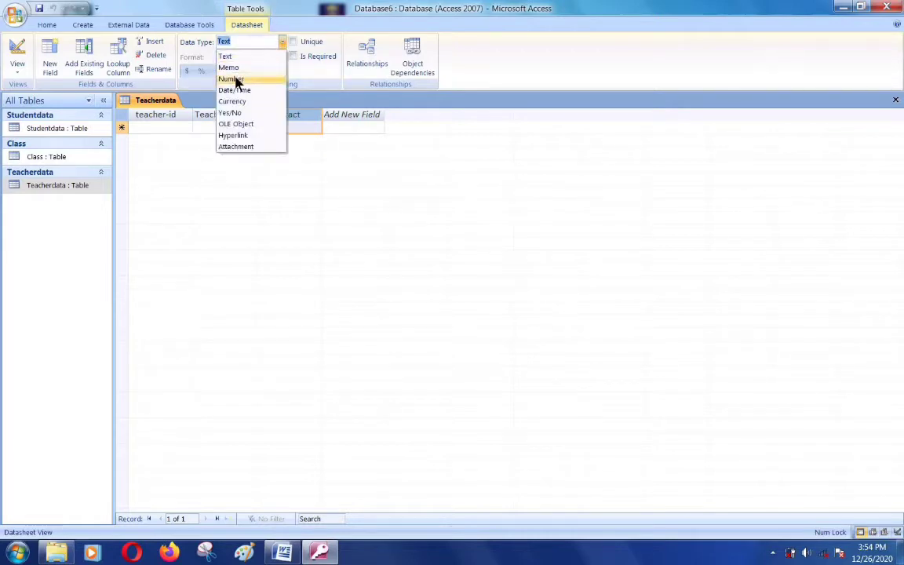
click(233, 79)
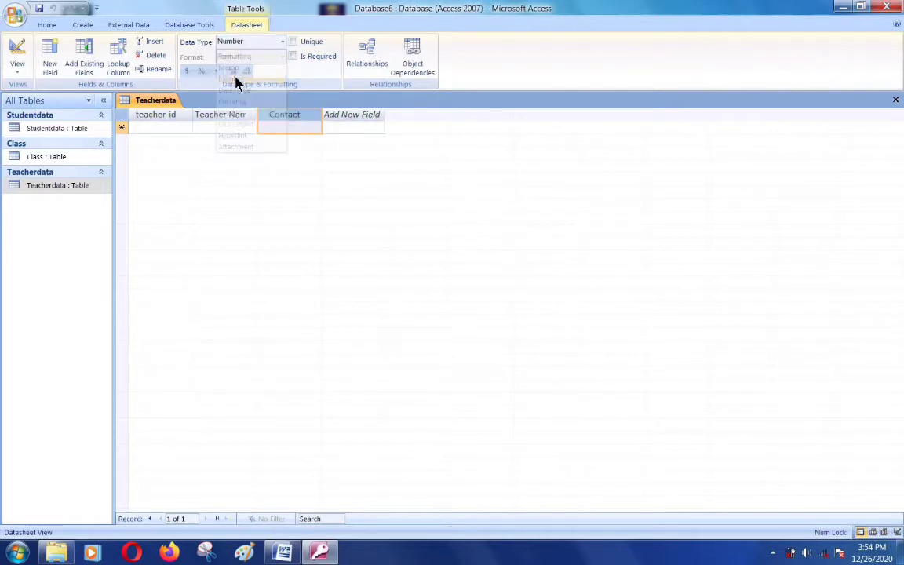
click(295, 58)
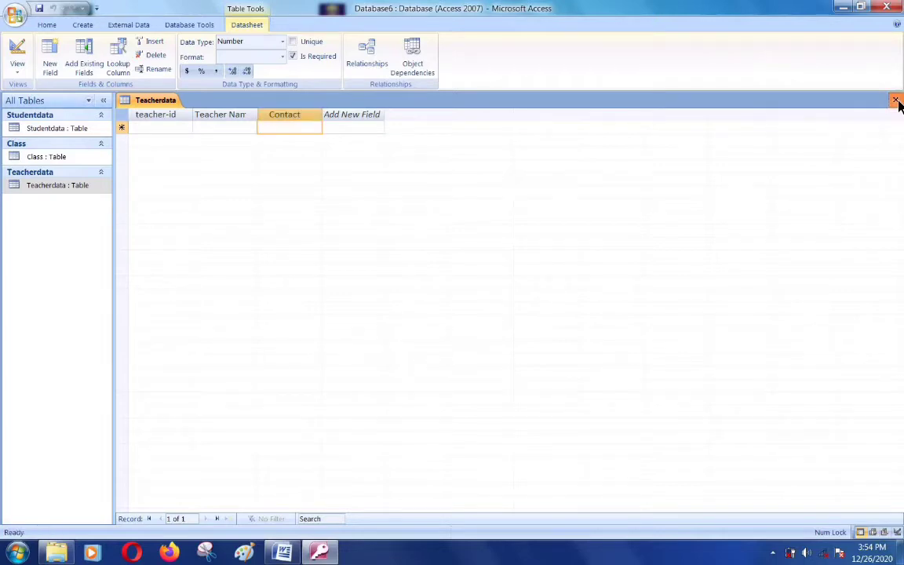
click(895, 100)
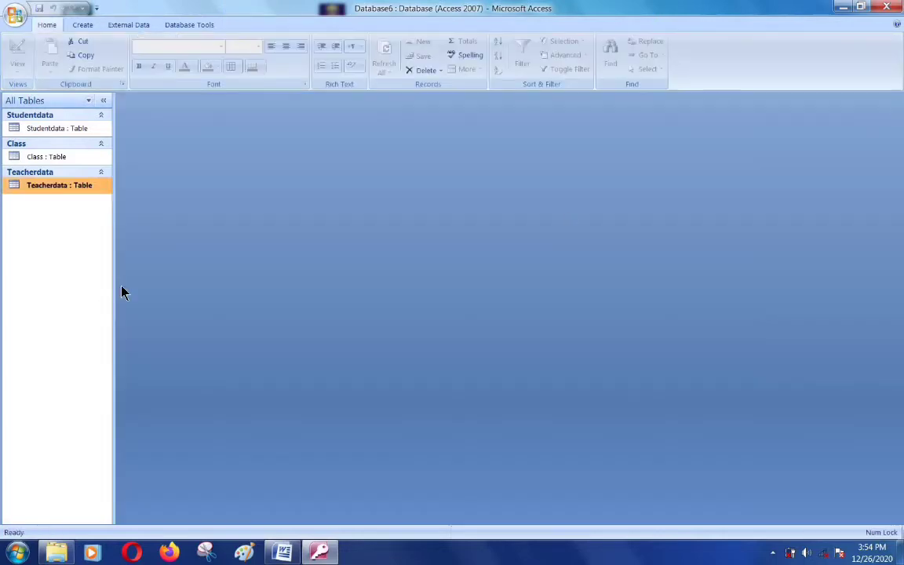
Open the Studentdata table and enter the student's ID in the Student-Id field of the first record
click(62, 131)
double_click(62, 130)
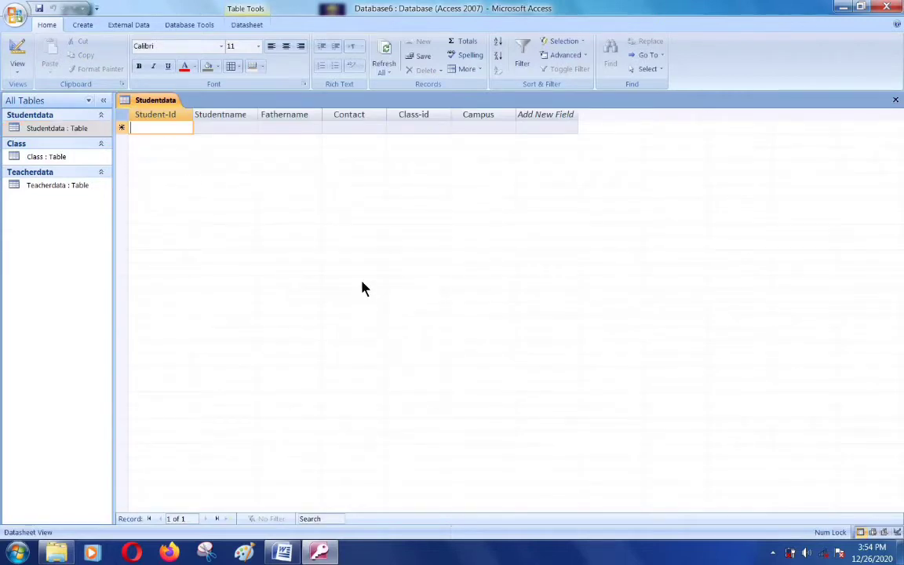
text(2020)
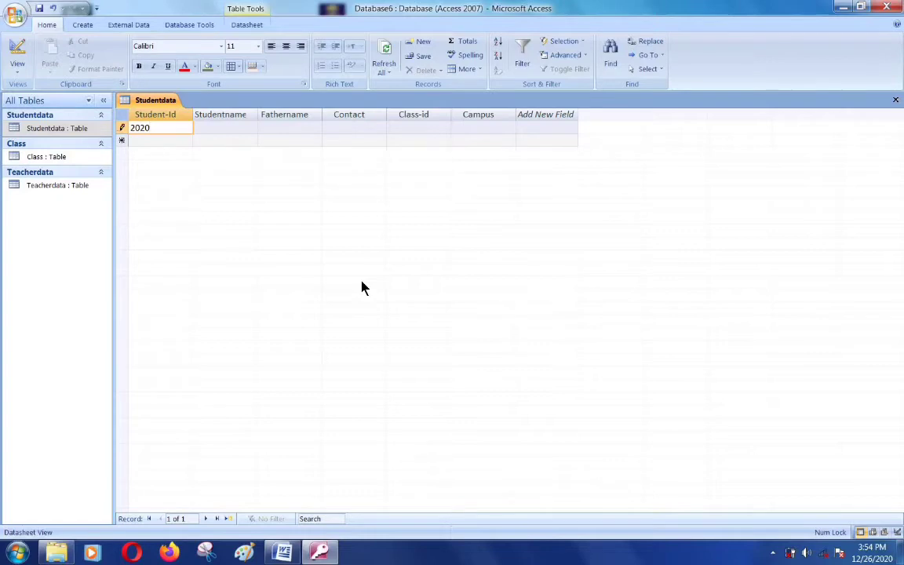
text(A1)
key(Tab)
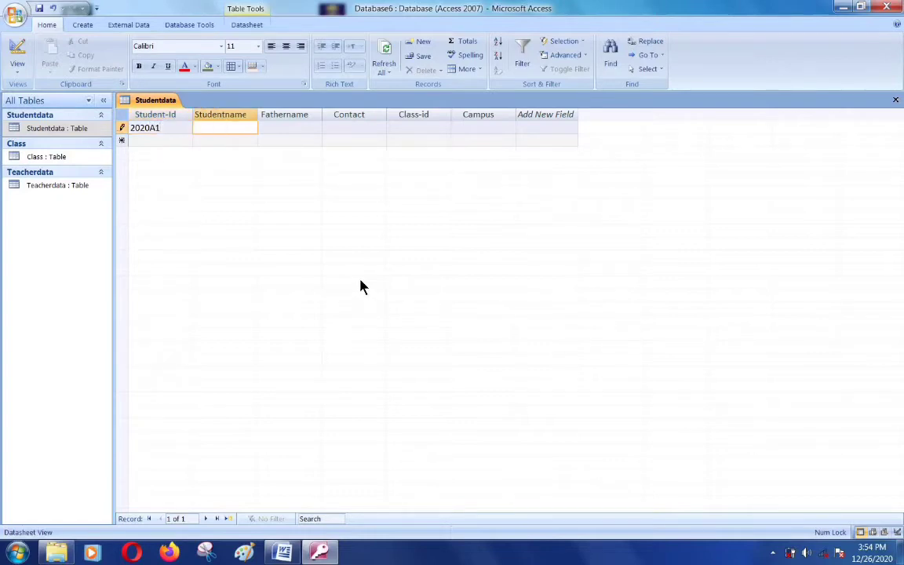
Fill in the student's name, father's name and contact number in the first Studentdata record
key(Caps_Lock)
text(DANISH)
key(Tab)
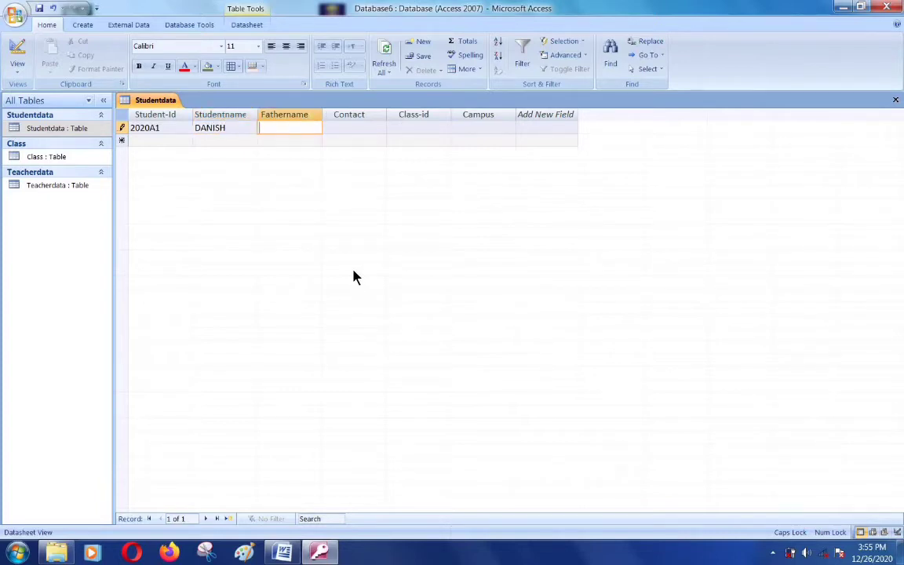
text(WAQAR)
key(Tab)
text(12354)
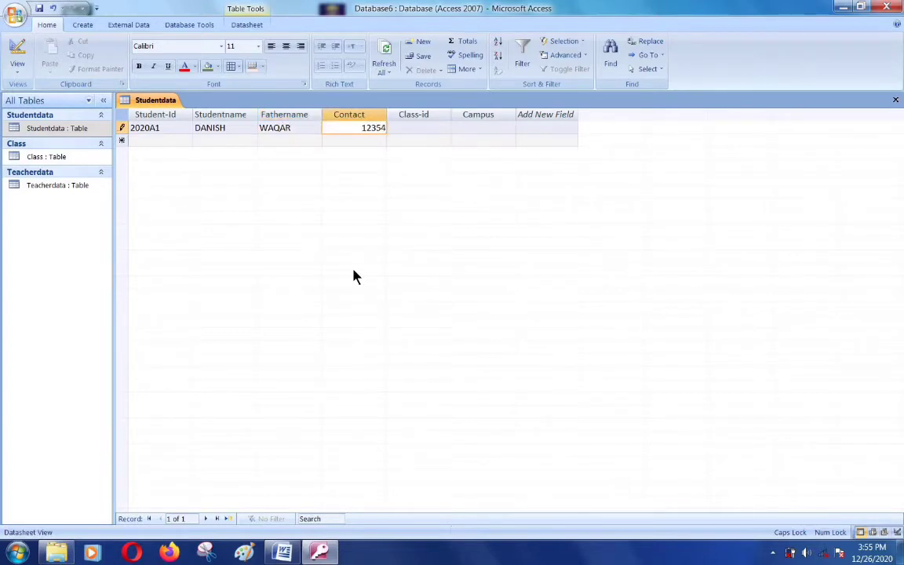
key(Tab)
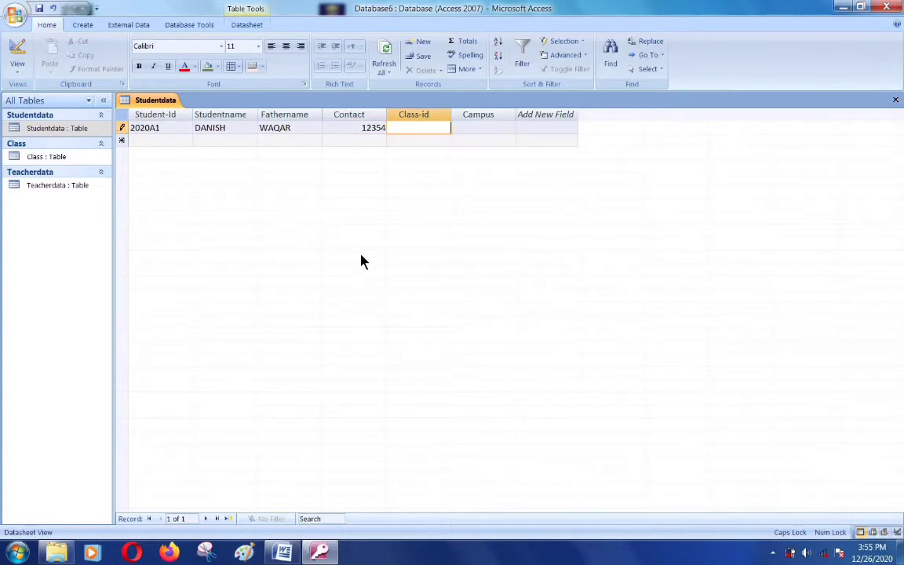
Complete the first student record with Class-id 1 and Campus 1
click(248, 25)
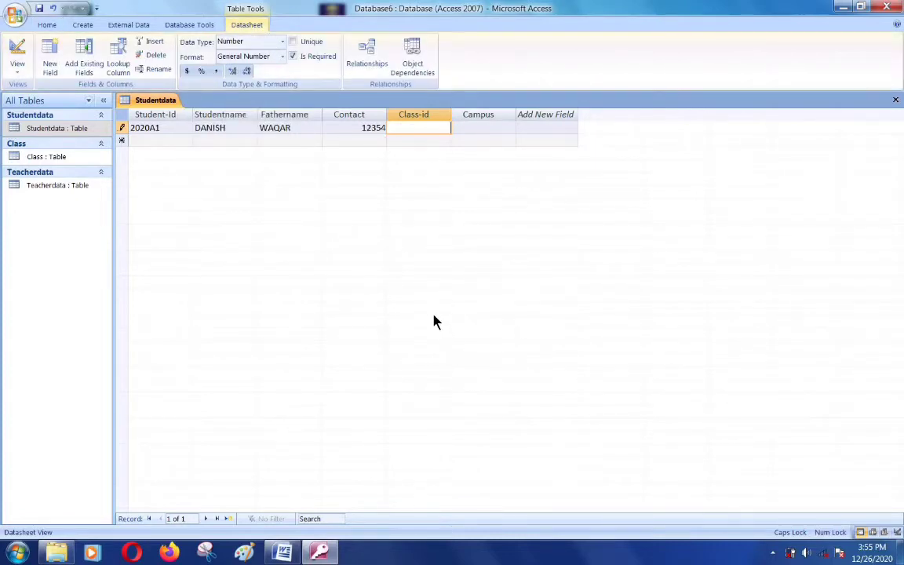
text(1)
key(Tab)
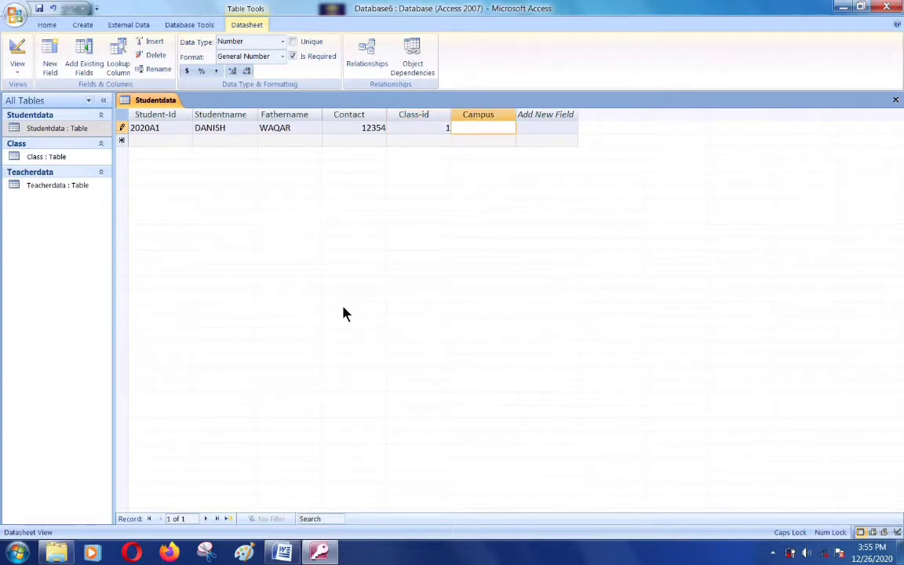
text(1)
key(Tab)
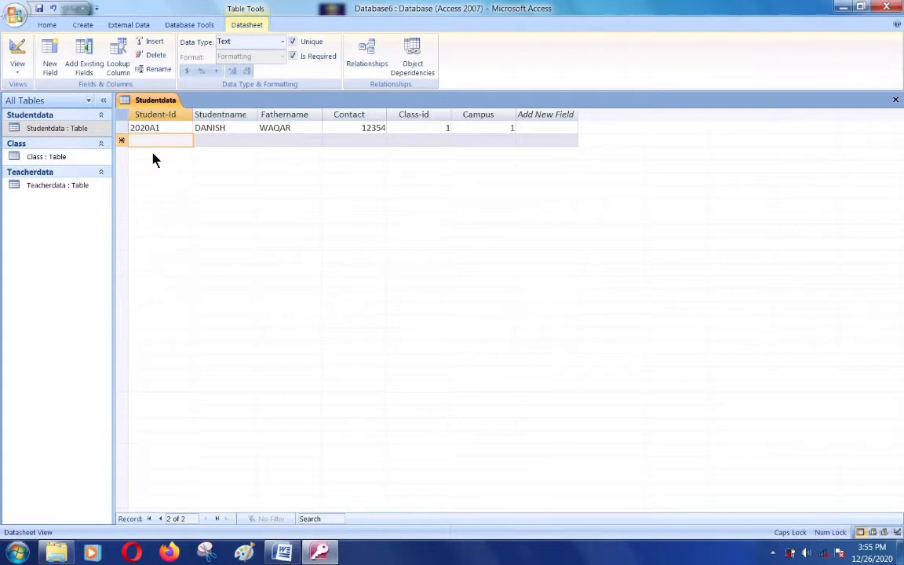
Start a second student record, giving it the same Student-Id as the first record
text(2020A2)
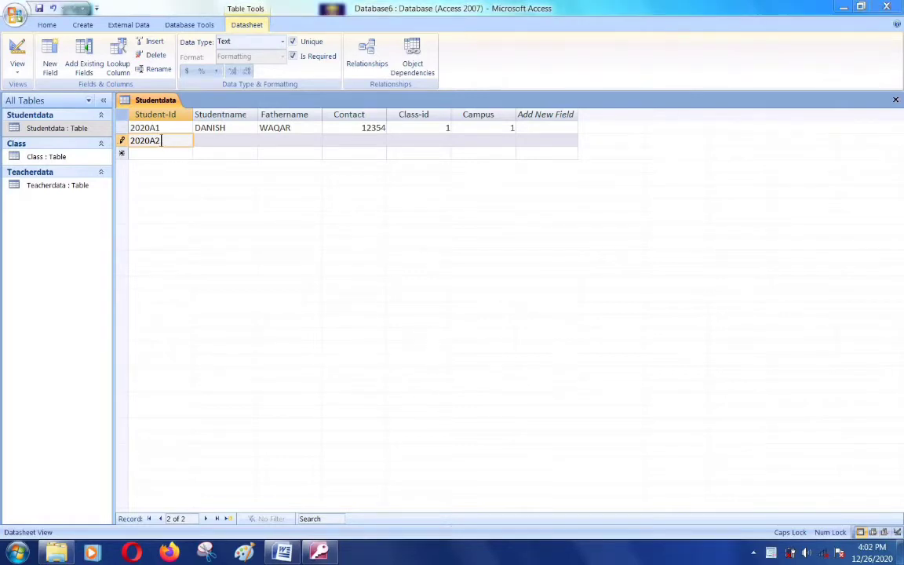
key(BackSpace)
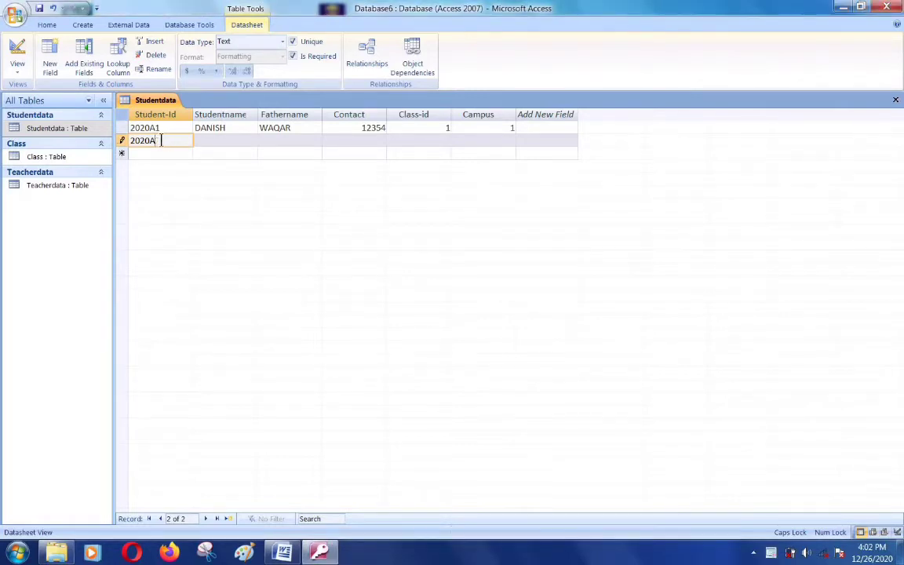
text(1)
key(Tab)
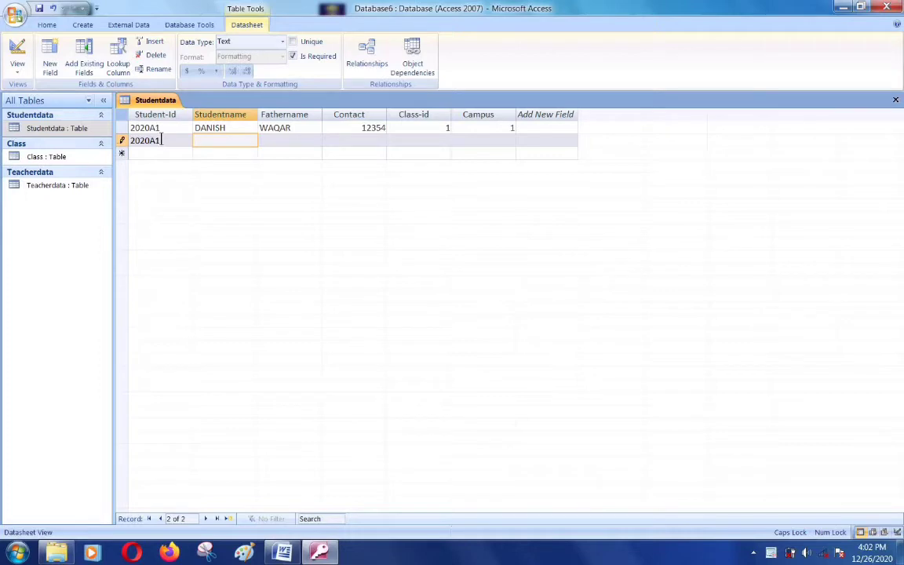
Enter the second student's name, father's name and contact number
text(HARIS)
key(Tab)
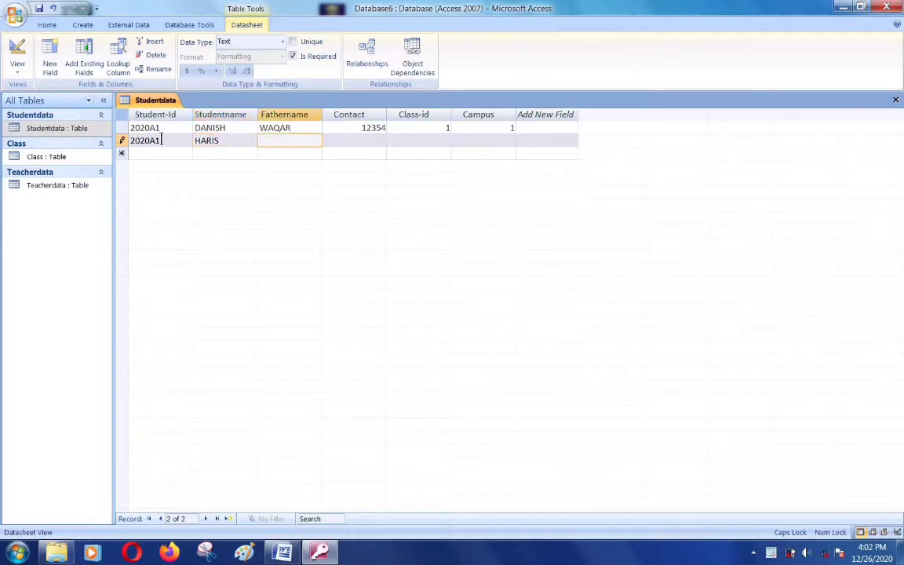
text(QASIM)
key(Tab)
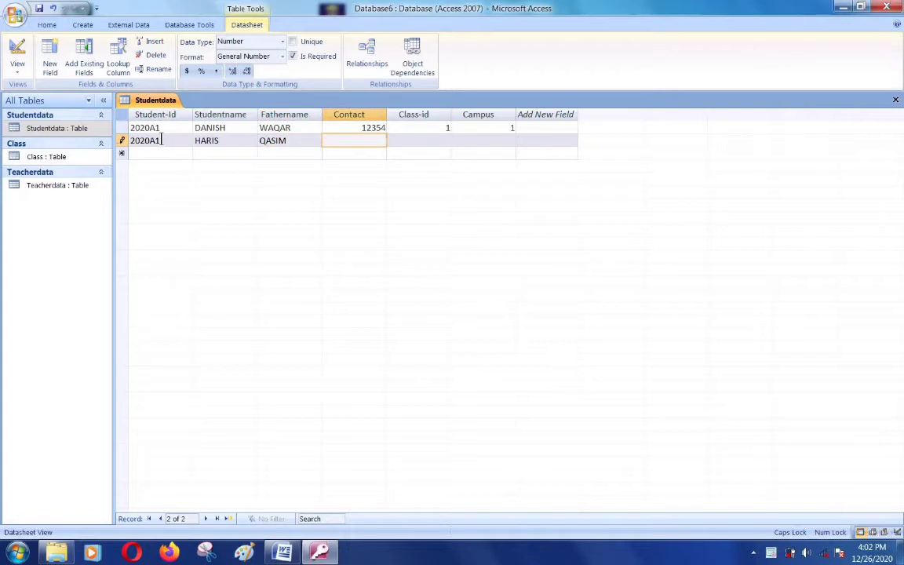
text(36542)
key(Tab)
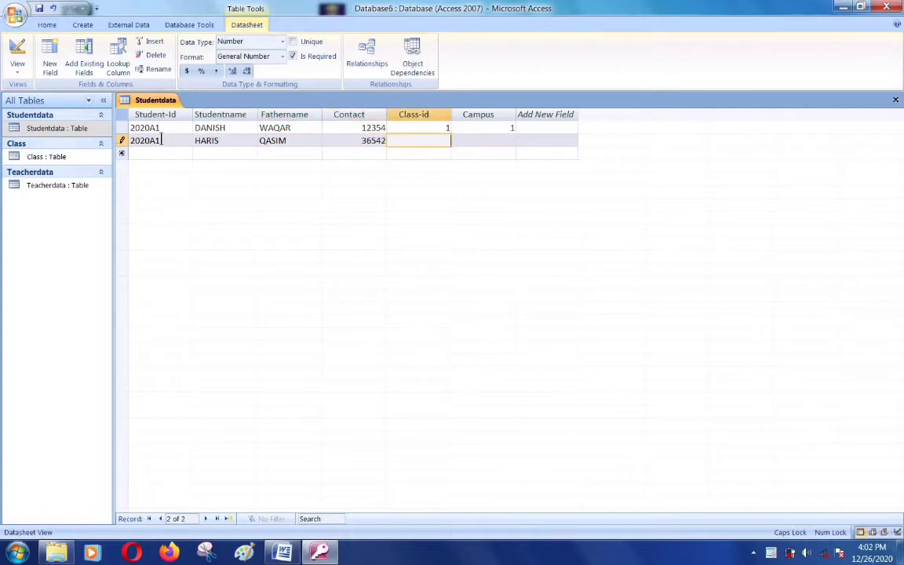
Set Class-id to 2 and Campus to 2 in the second record and try to commit it
text(2)
key(Tab)
text(2)
key(Tab)
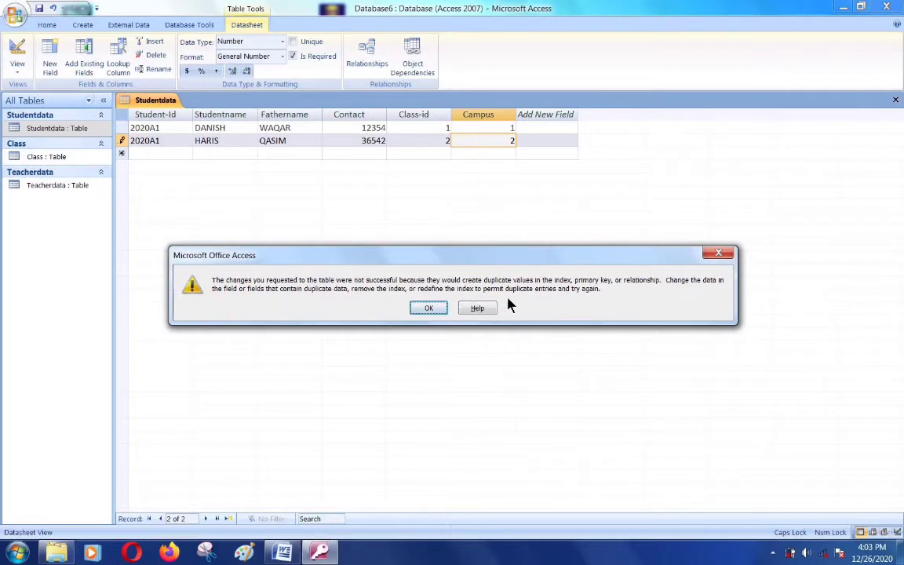
Dismiss the duplicate-value warning, change the second record's Student-Id to the next consecutive ID and commit the record
click(429, 308)
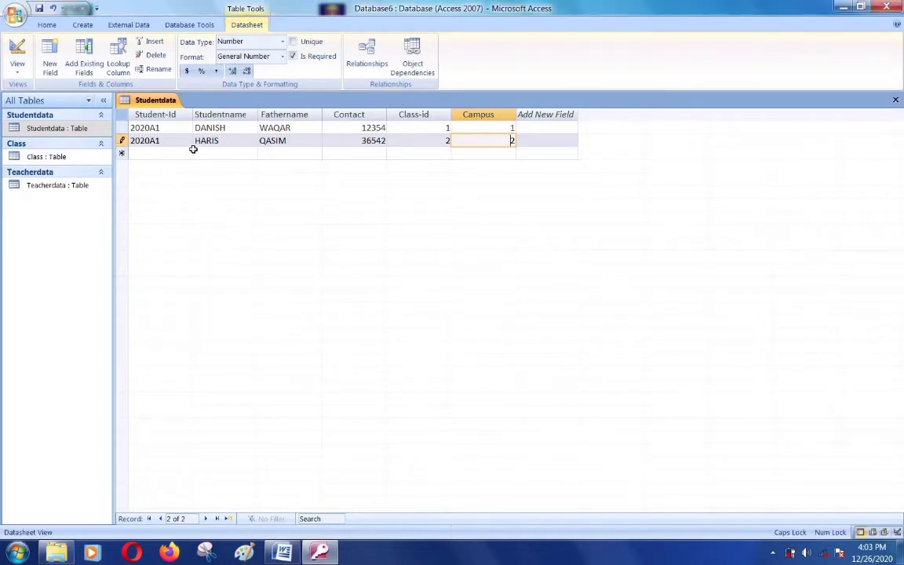
click(162, 141)
key(BackSpace)
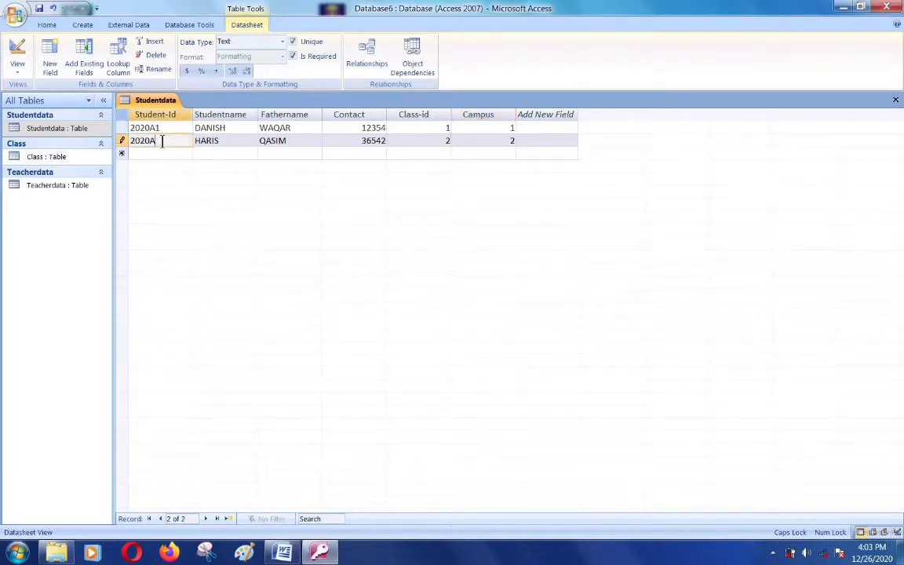
text(2)
key(Tab)
key(Tab)
key(Tab)
key(Tab)
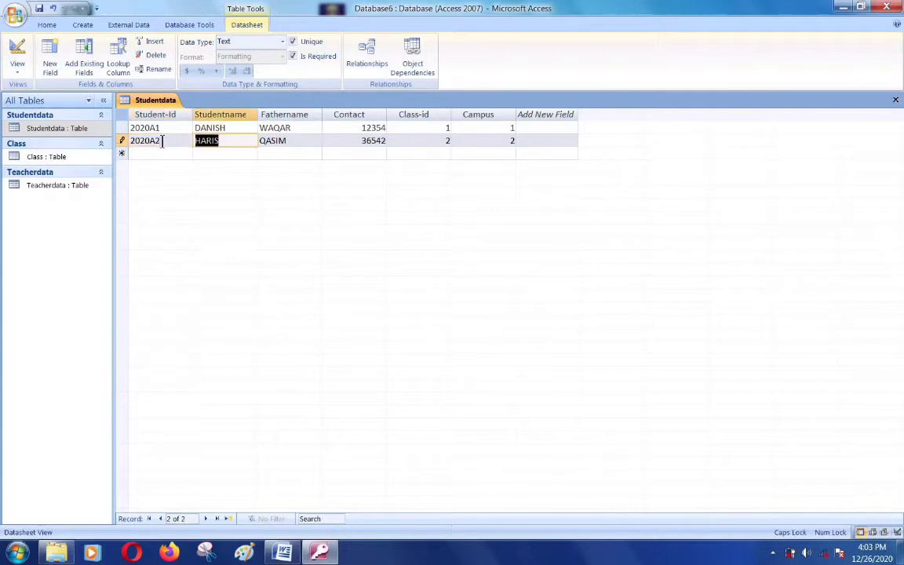
key(Tab)
key(Tab)
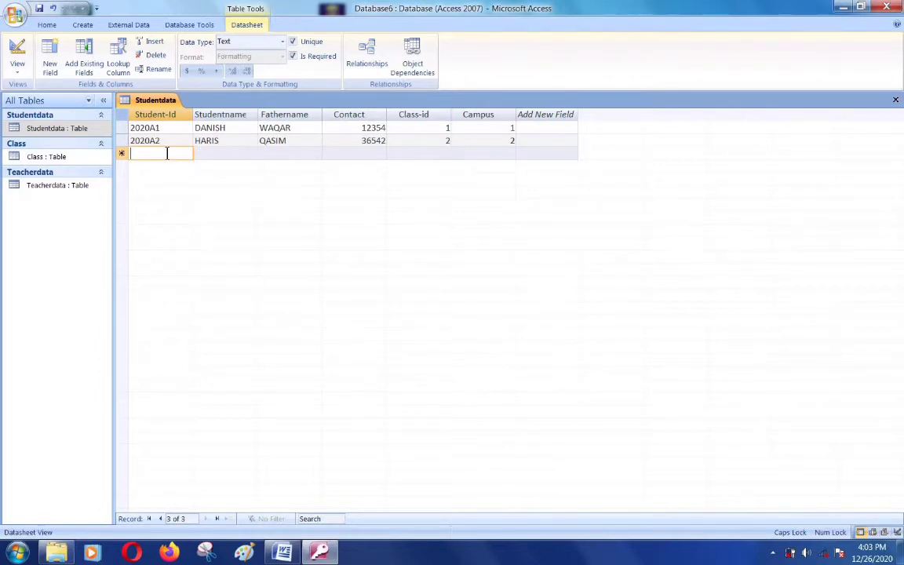
Start a third student record with the next consecutive Student-Id, and enter the student's name and father's name
text(2)
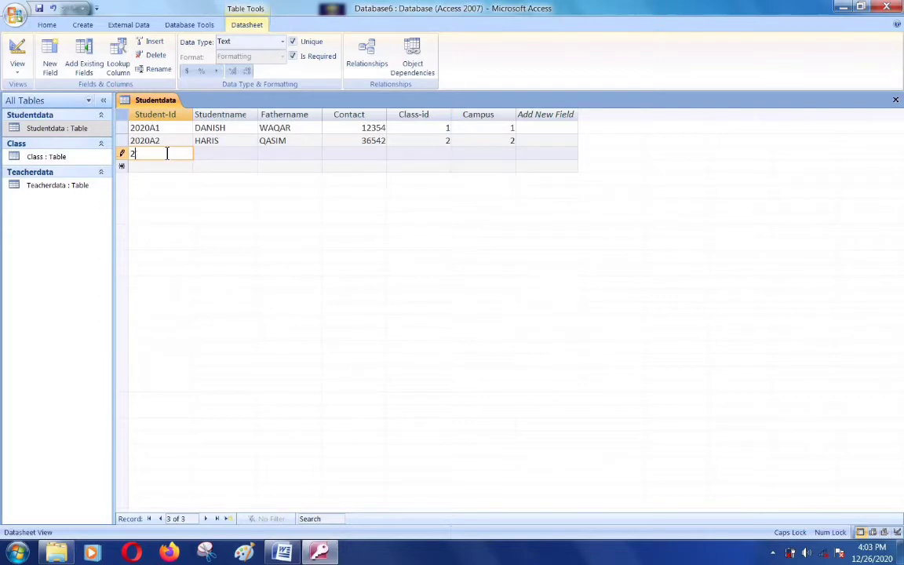
text(020A3)
key(Tab)
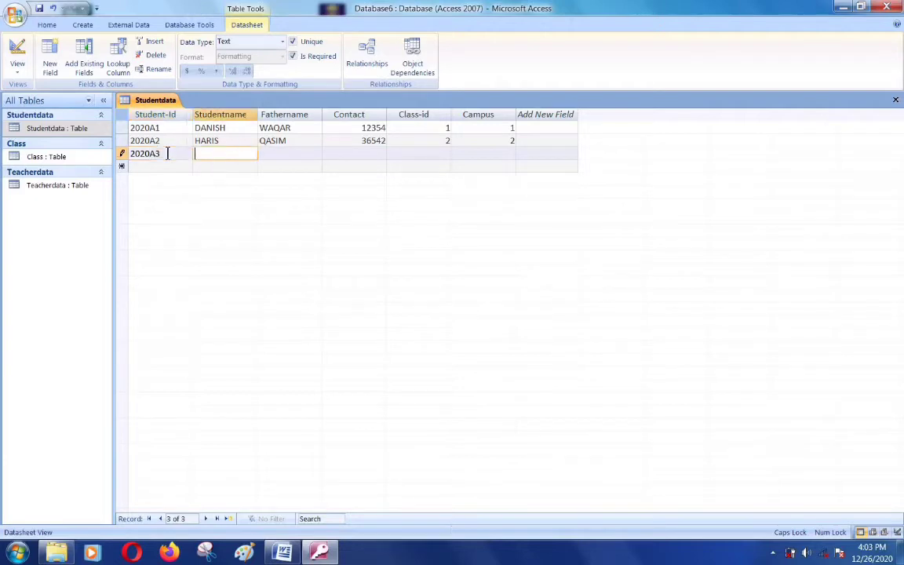
text(FAIQ)
key(Tab)
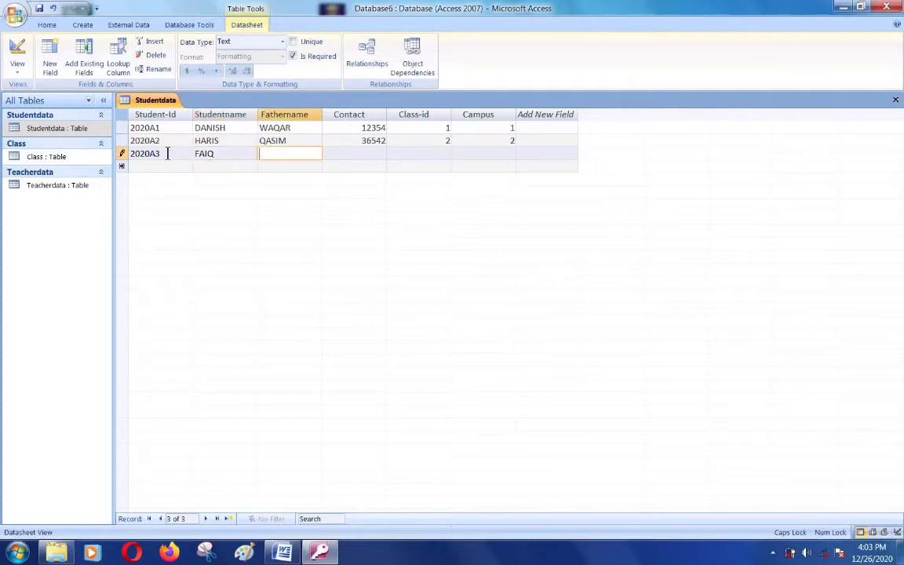
text(RIZWAN)
key(Tab)
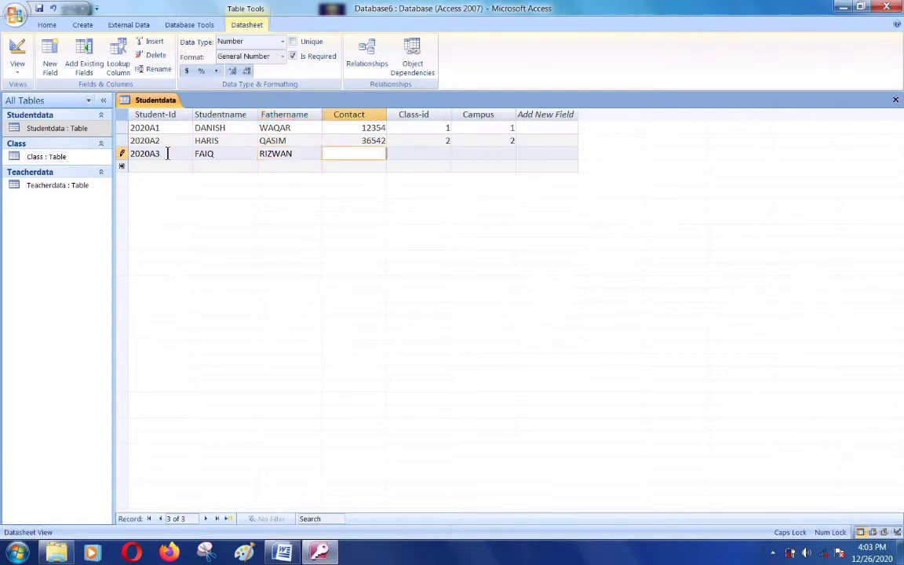
Complete the third student record with the contact number, Class-id 1 and Campus 1
text(879514)
key(Tab)
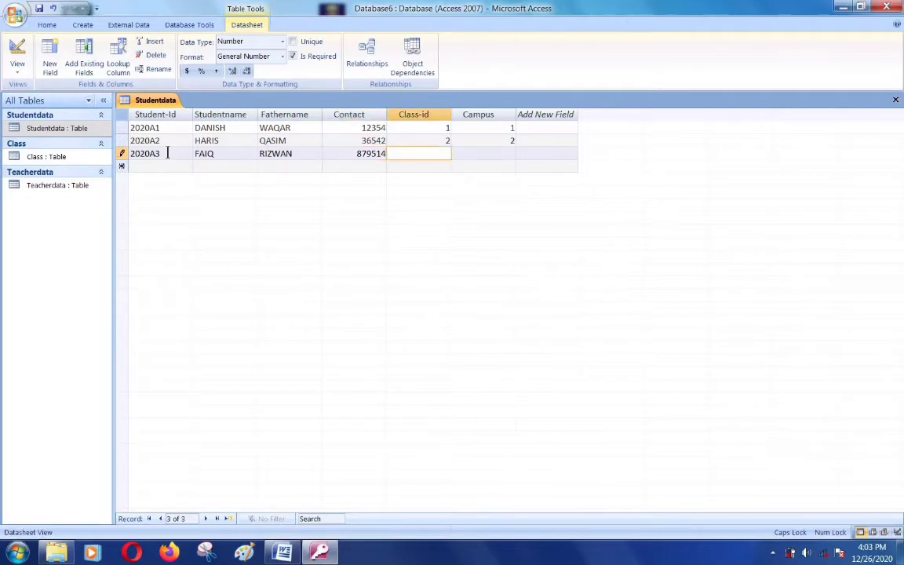
text(1)
key(Tab)
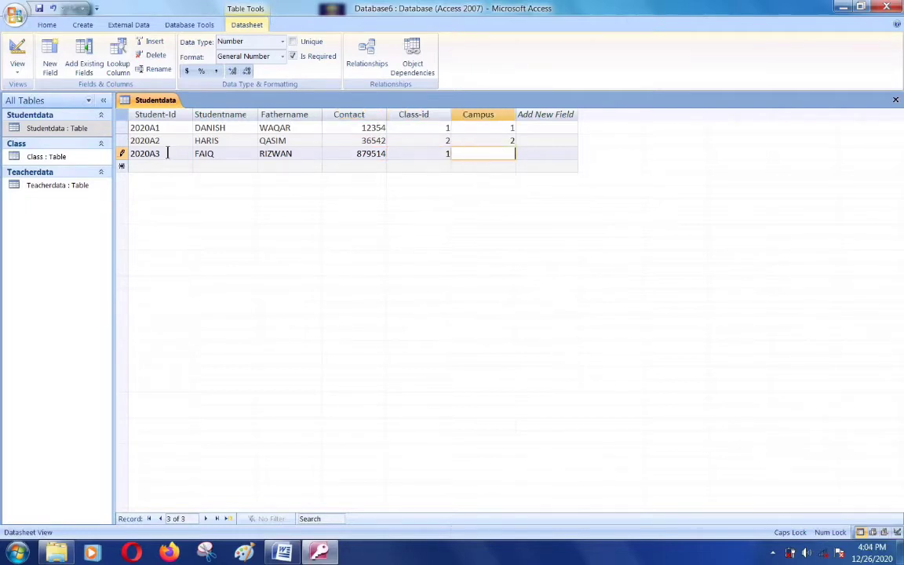
text(1)
key(Tab)
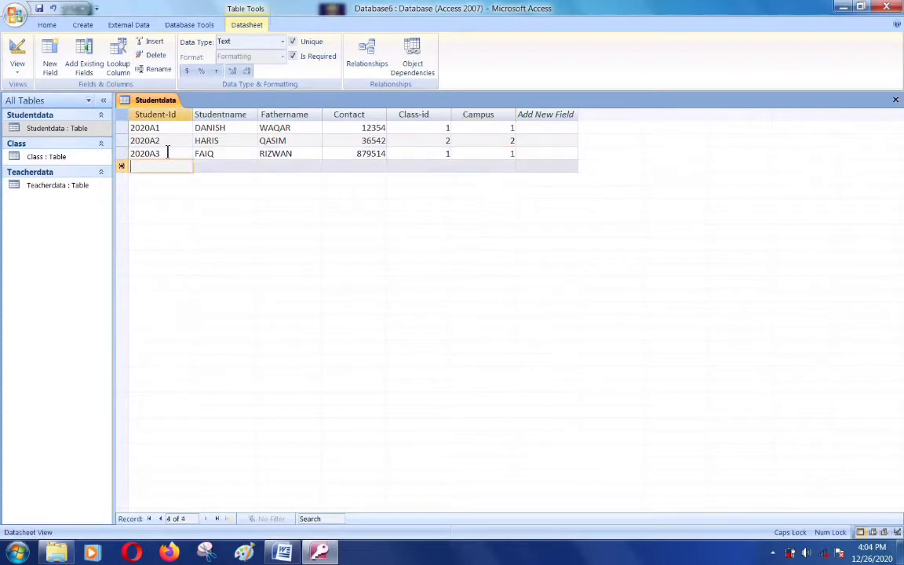
Start a fourth student record with the next consecutive Student-Id, and fill in the student's name and father's name
text(20)
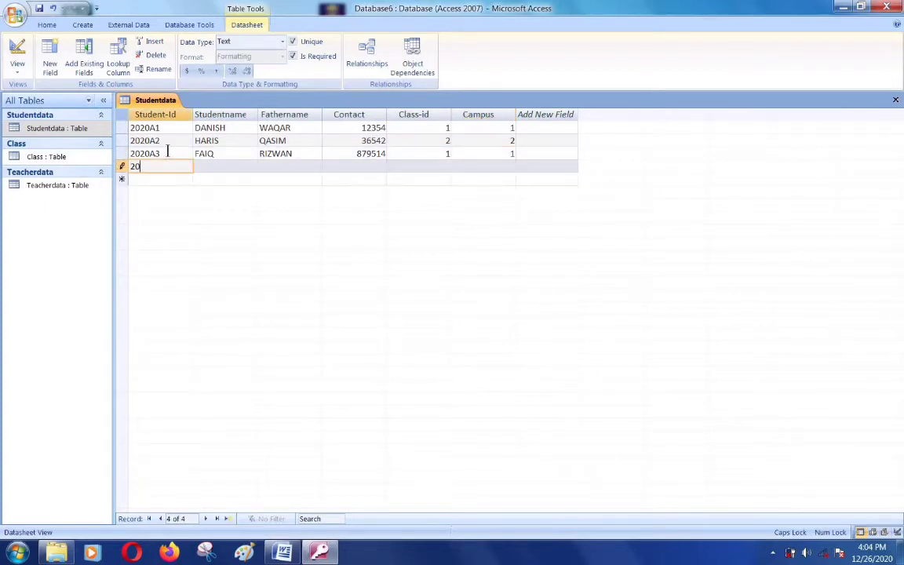
text(20A4)
key(Tab)
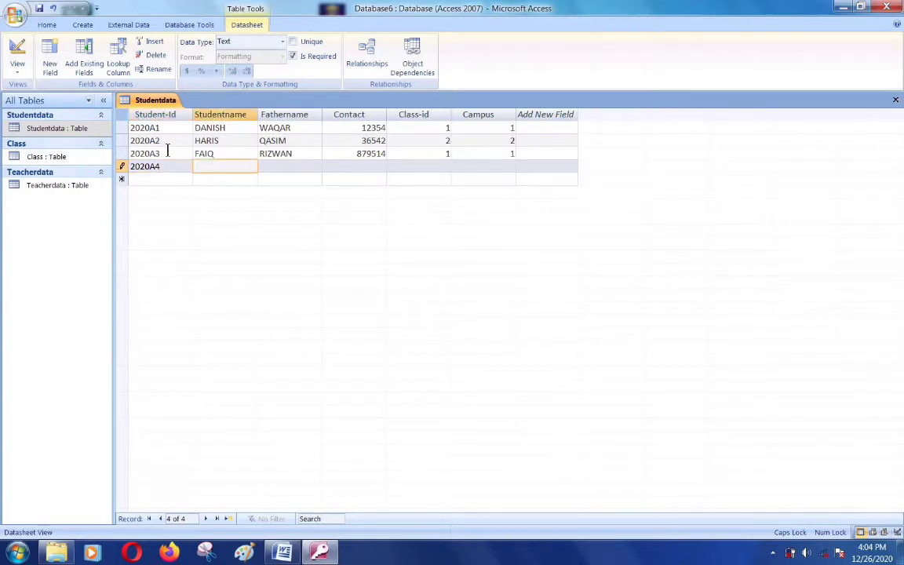
text(HINA)
key(Tab)
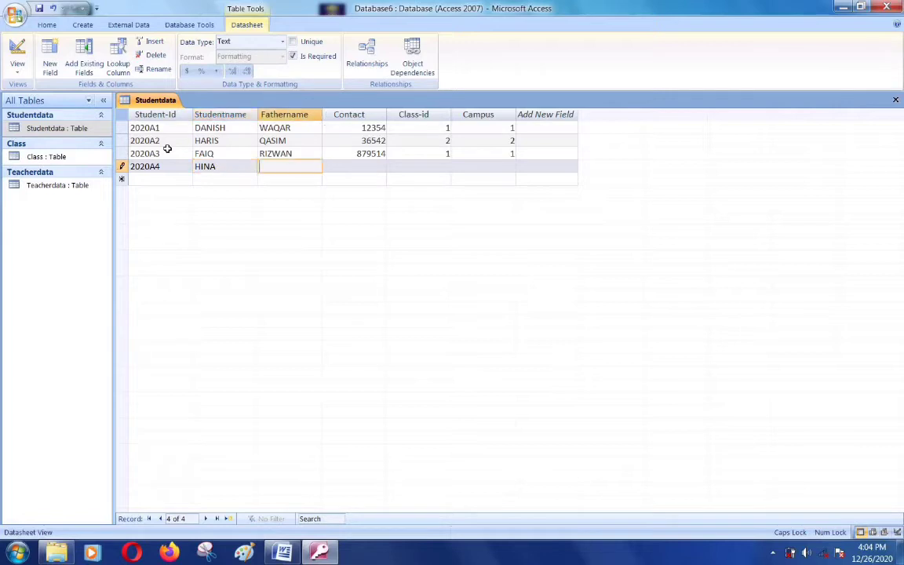
text(SARWAR)
key(Tab)
Complete the fourth student record with the contact number, Class-id 2 and Campus 2
text(6848494)
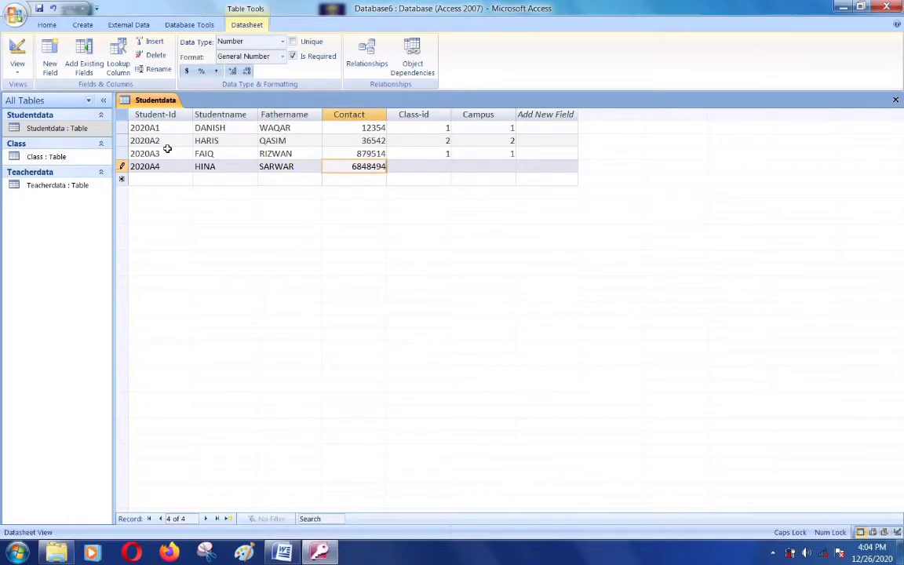
key(Tab)
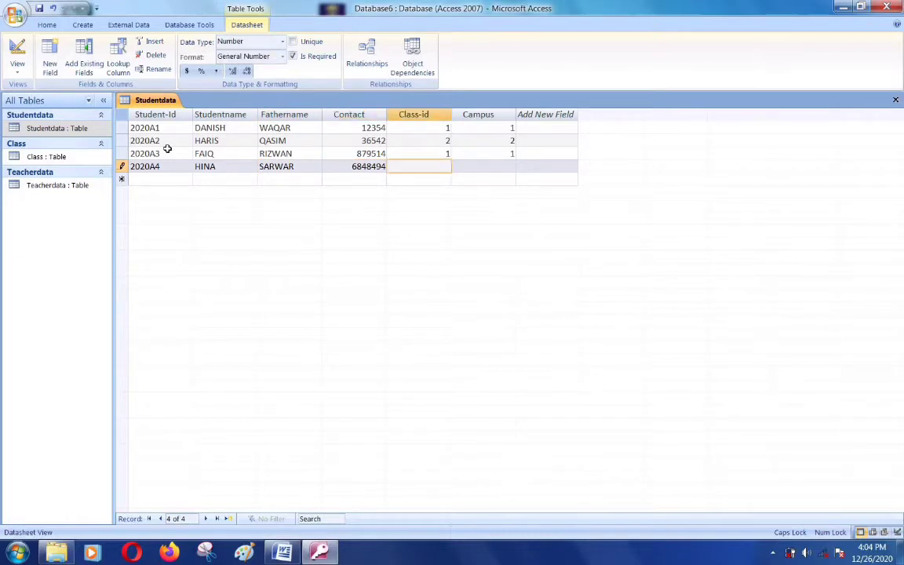
text(2)
key(Tab)
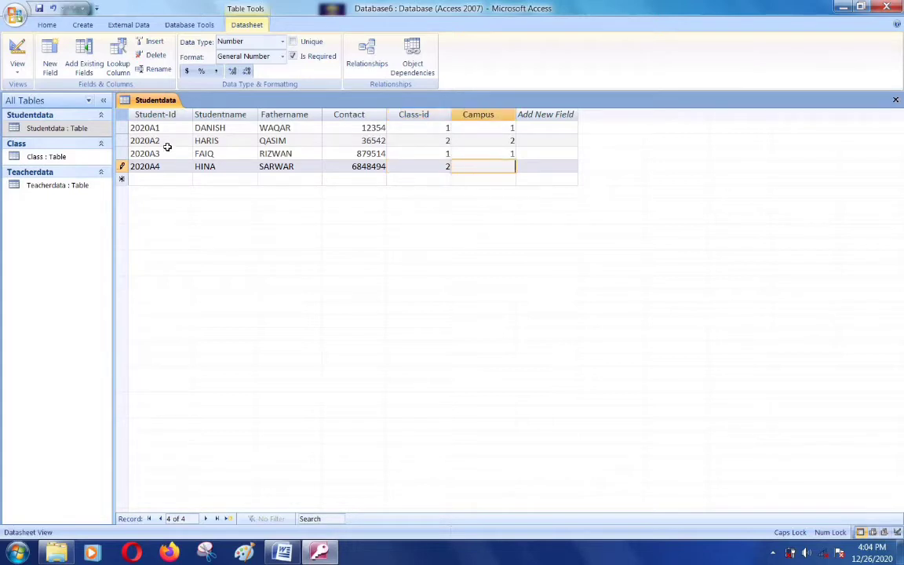
text(2)
key(Tab)
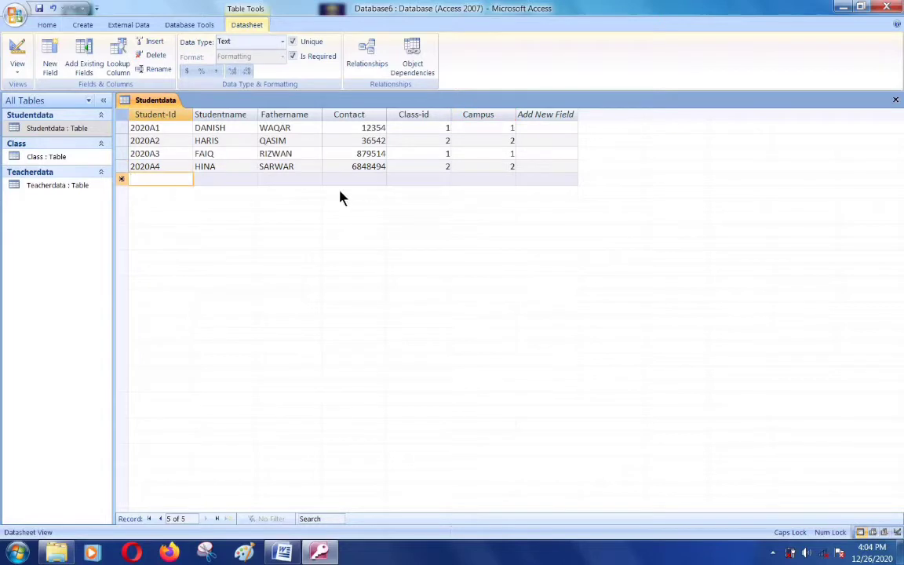
Open the Class table and enter the first student's ID from Studentdata as the Student-id of its first record
double_click(60, 157)
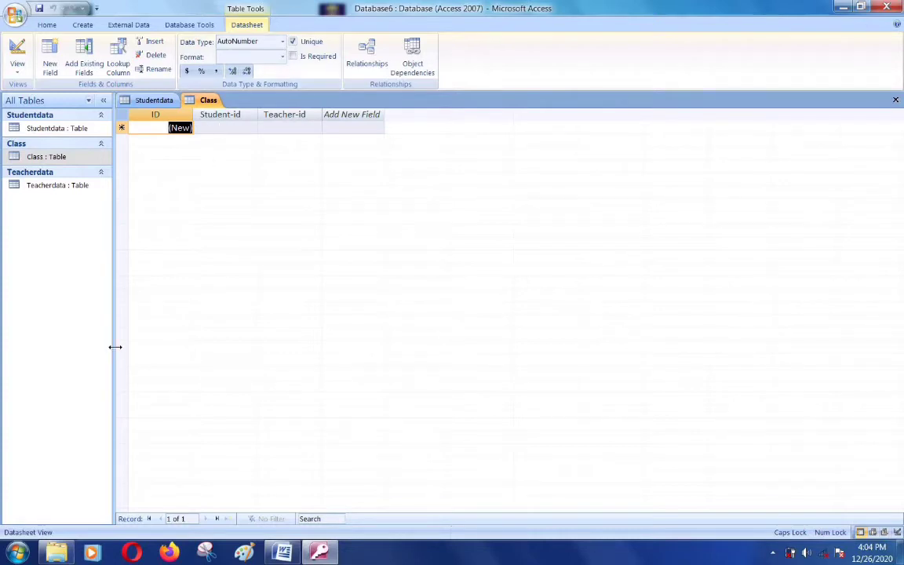
key(Tab)
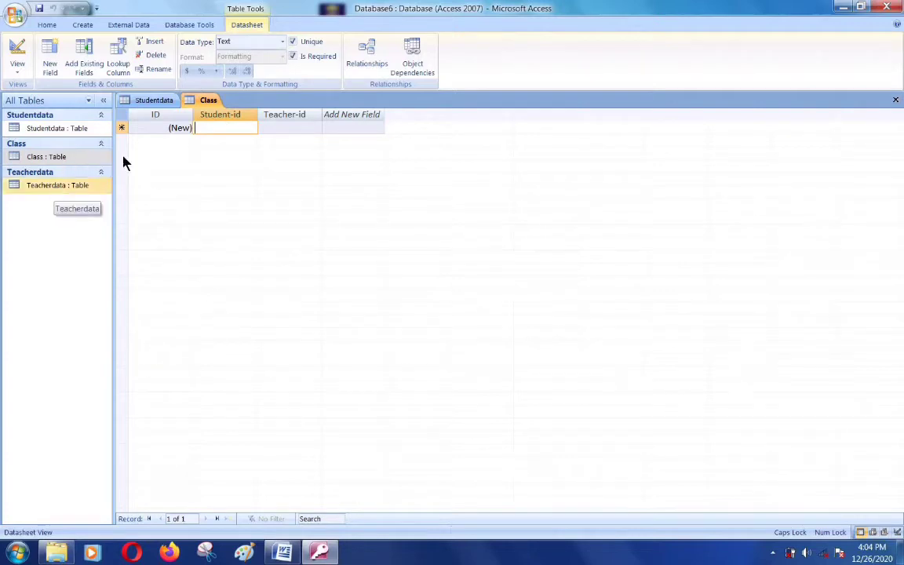
click(144, 104)
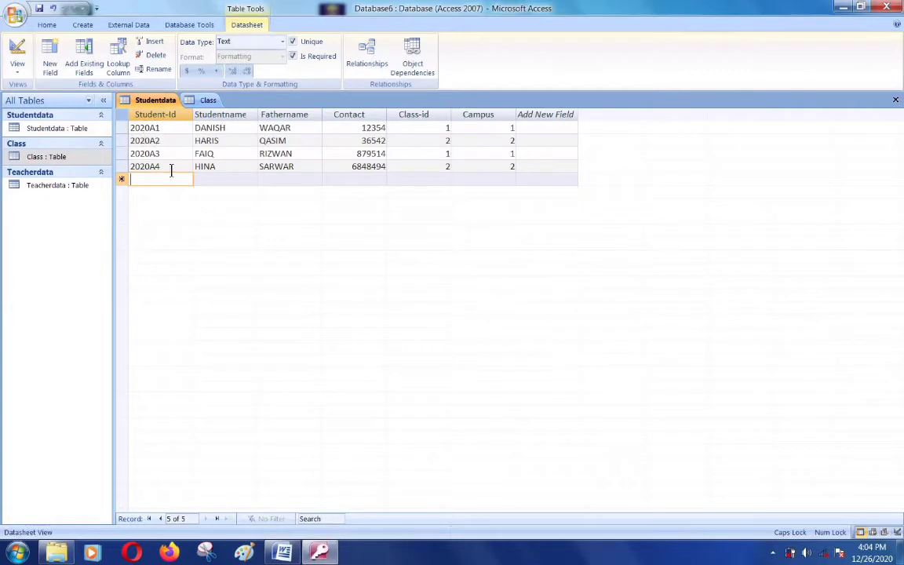
click(207, 100)
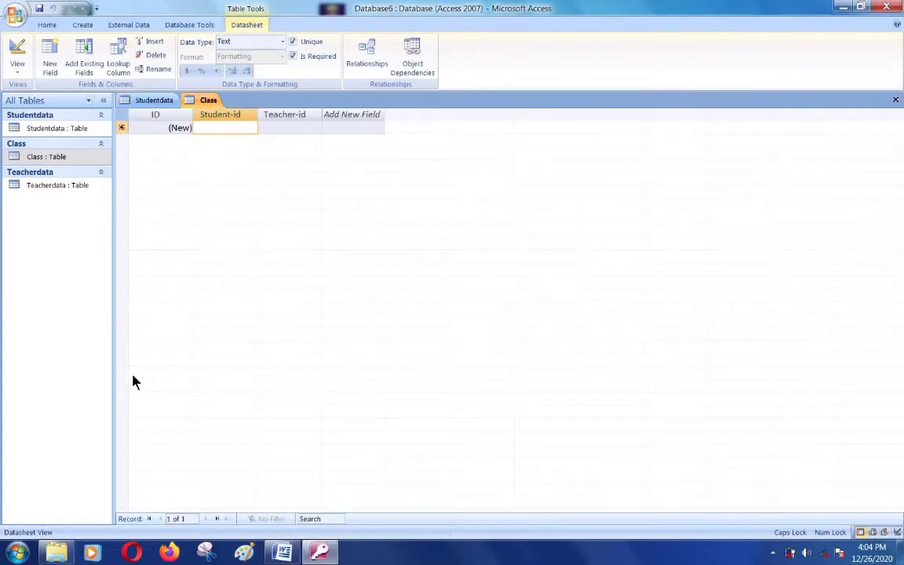
text(2020)
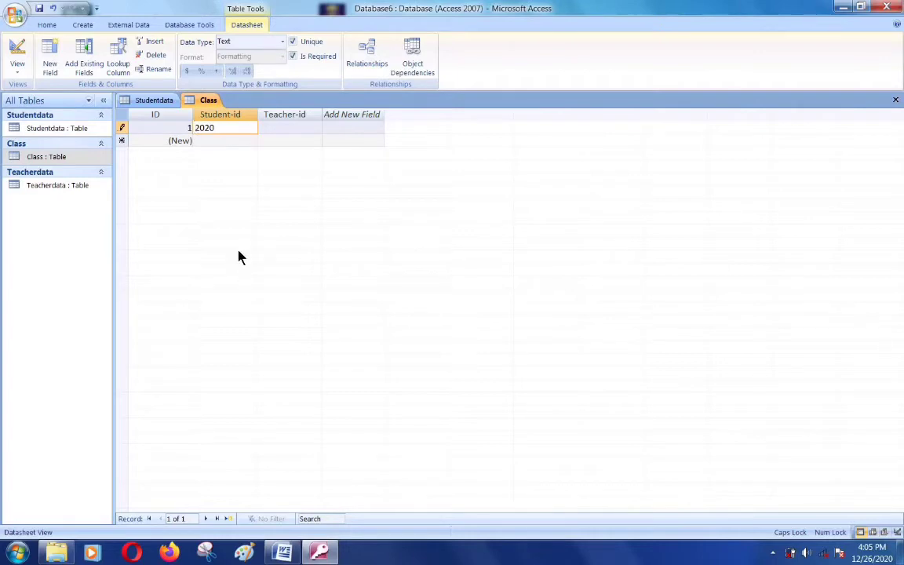
text(A1)
key(Tab)
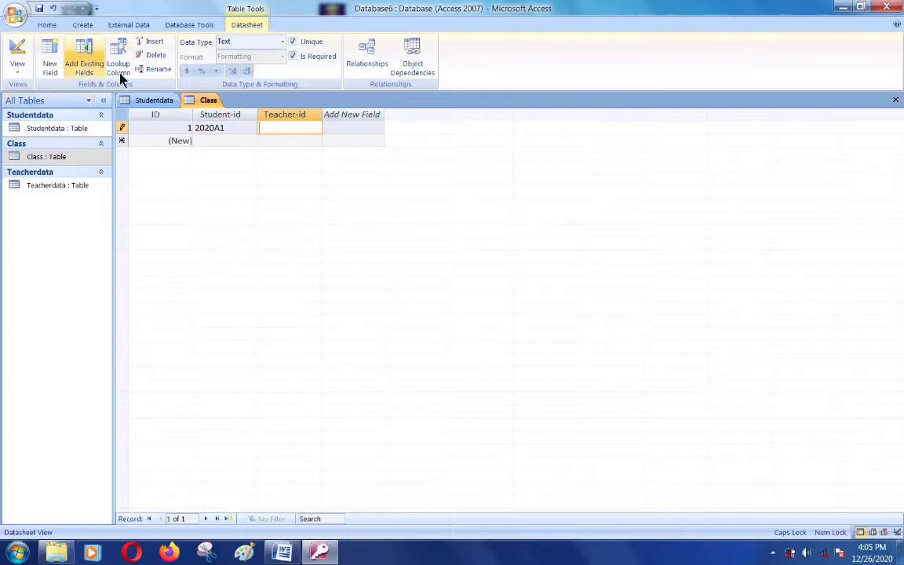
Check the Class-id values in Studentdata, and complete the first Class record with the first teacher's Teacher-id
click(150, 102)
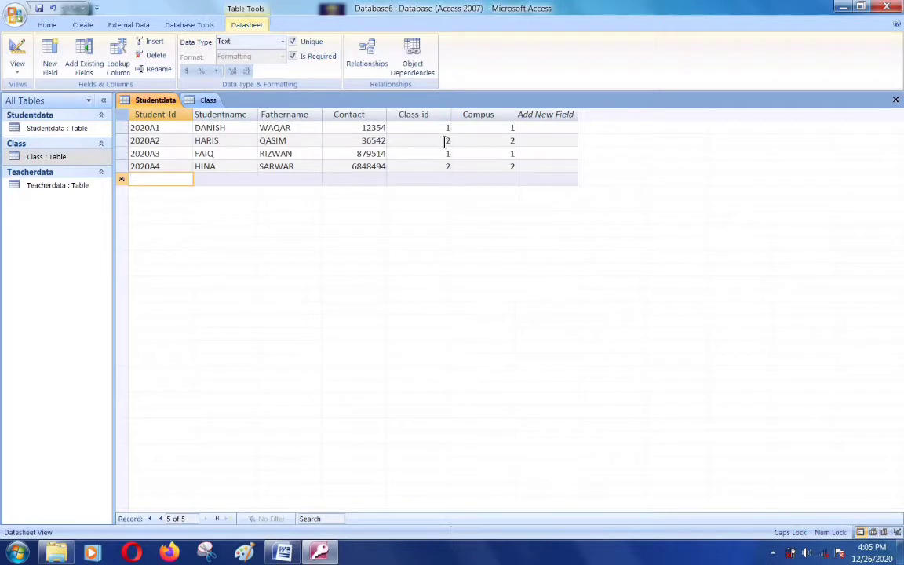
click(208, 100)
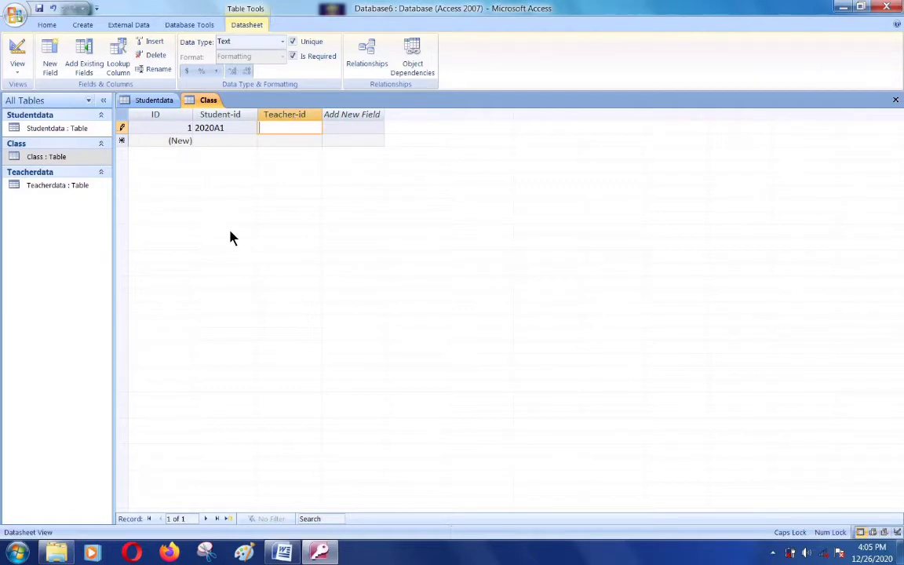
text(CA01)
key(Tab)
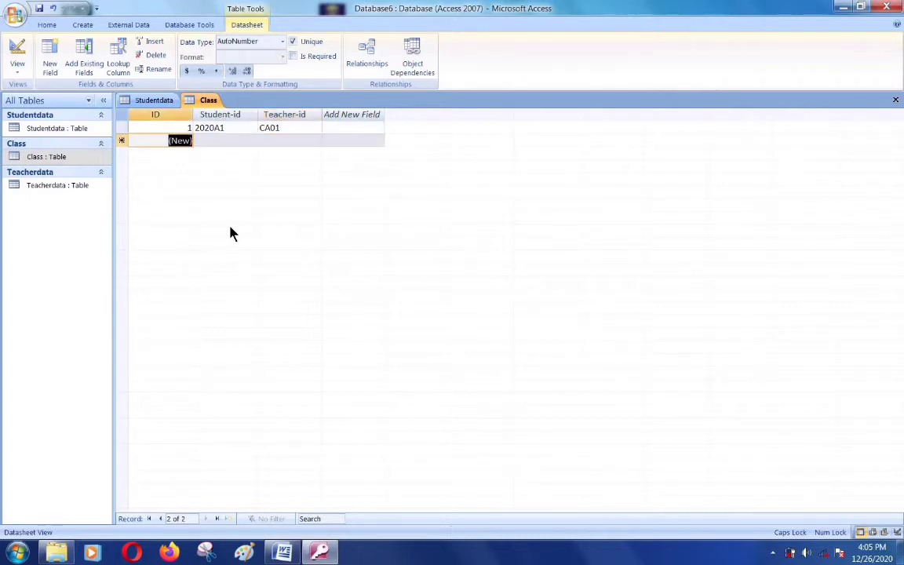
Add a second Class record with the second student's Student-id and the second teacher's Teacher-id
key(Tab)
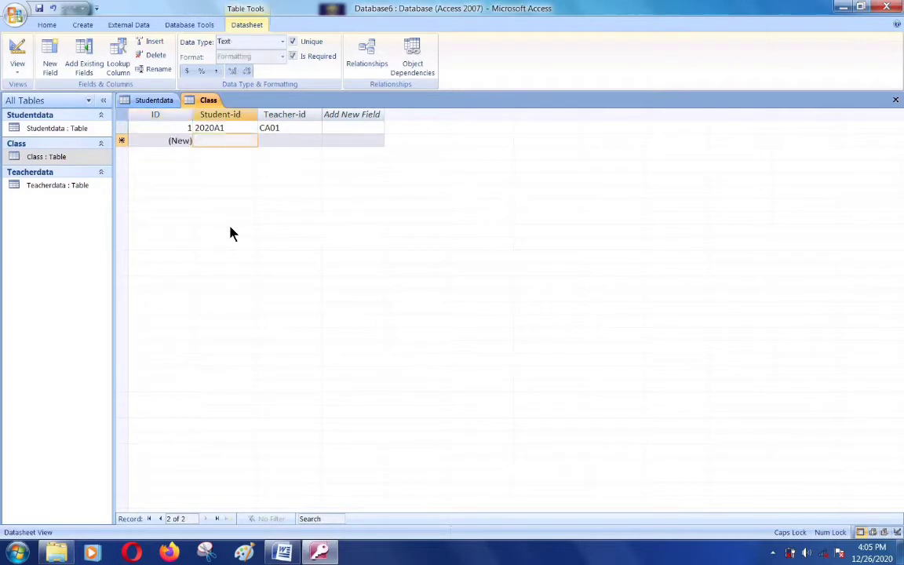
text(2020)
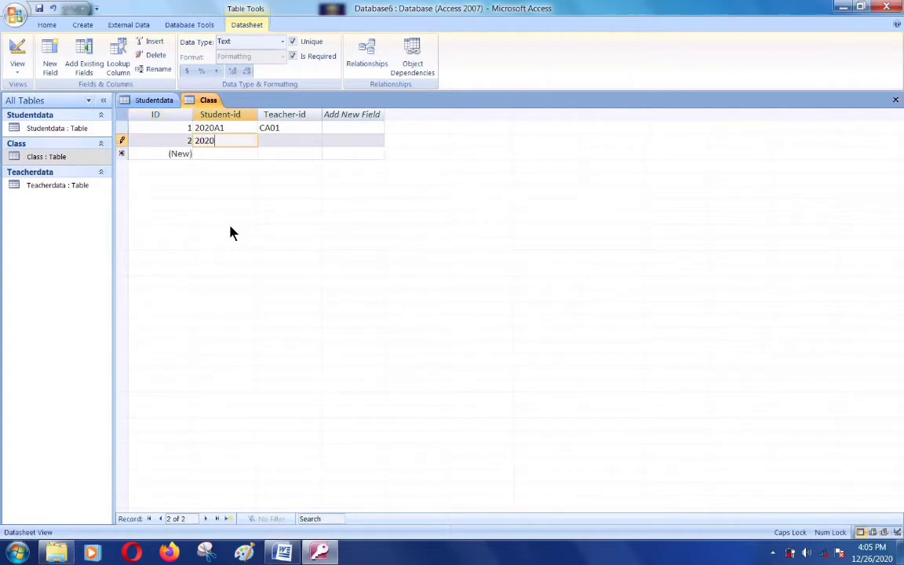
text(A2)
key(Tab)
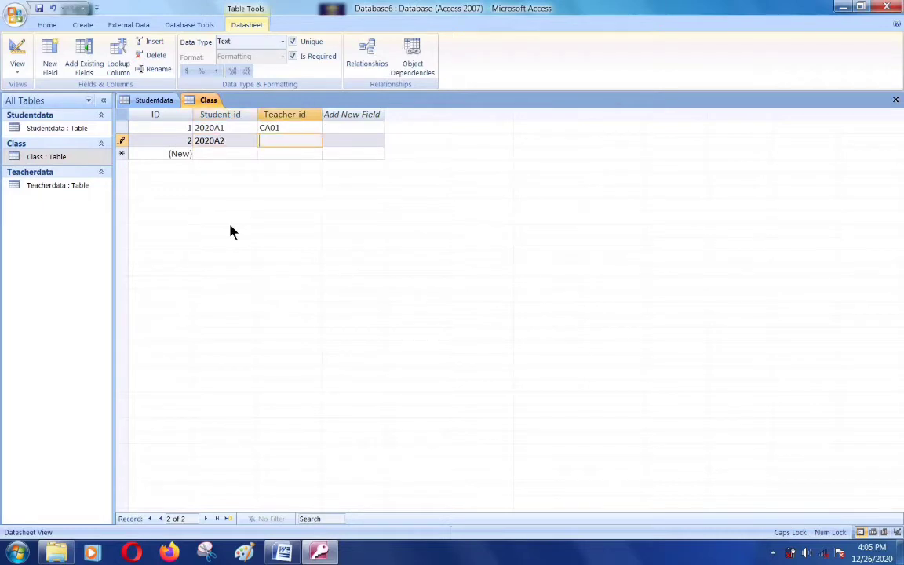
click(144, 101)
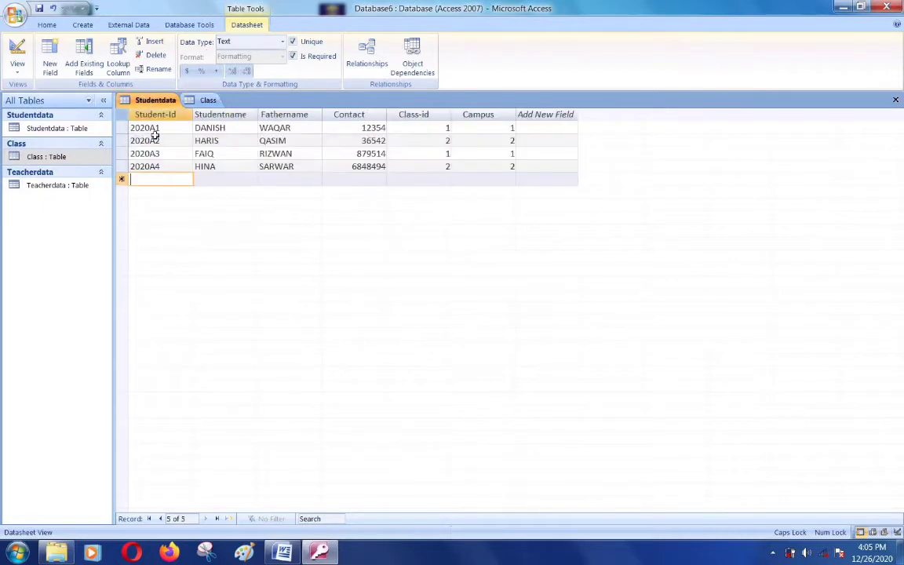
click(210, 102)
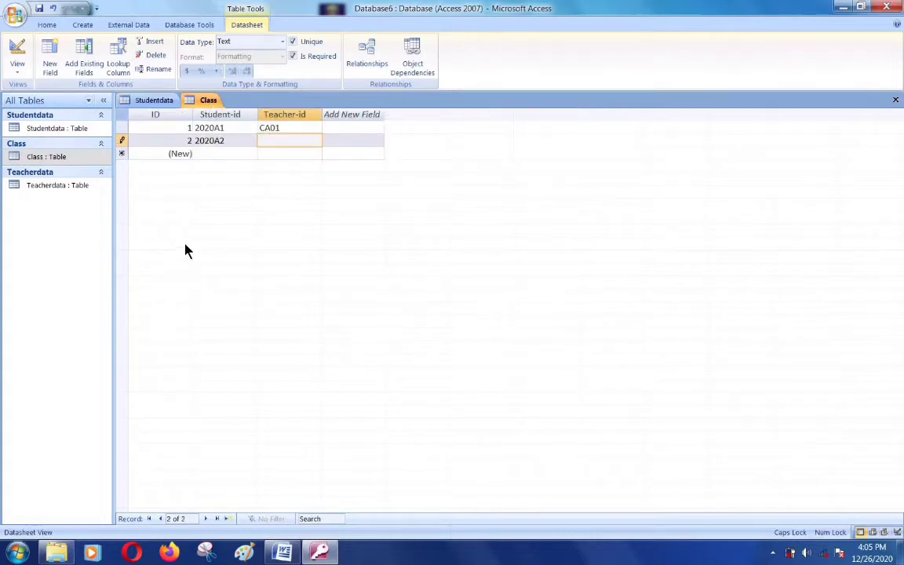
text(CA02)
key(Return)
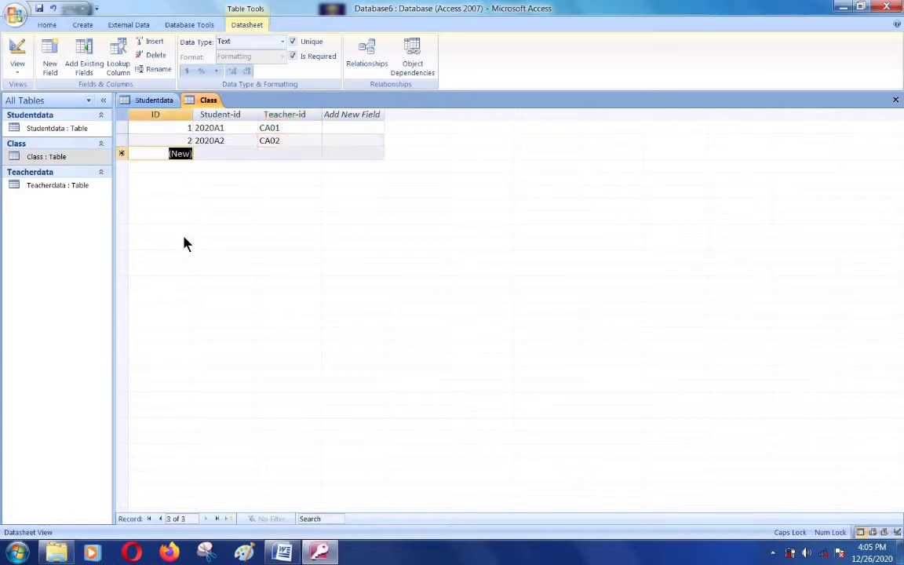
Add a third Class record with the third student's Student-id and the first teacher's Teacher-id, checking the student's Class-id in Studentdata
key(Return)
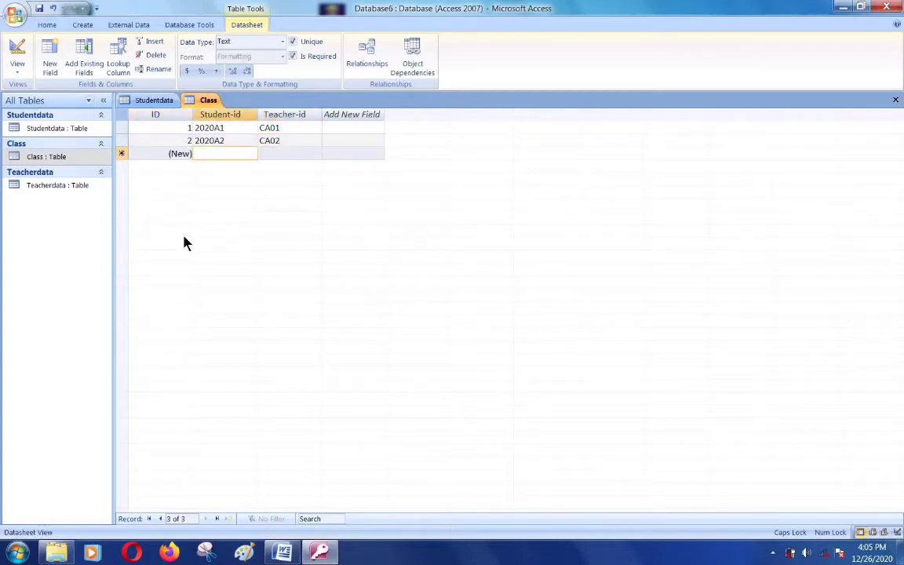
text(2020)
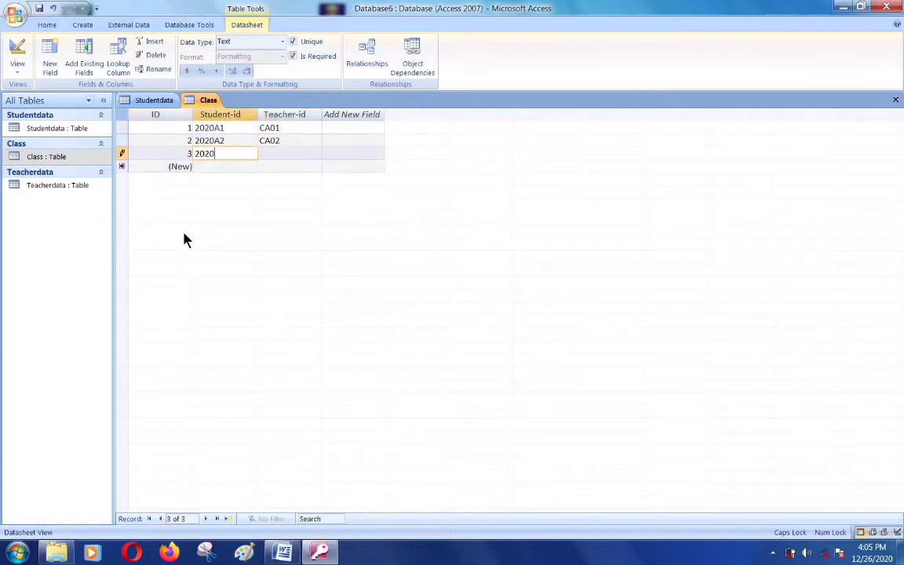
text(A3)
key(Return)
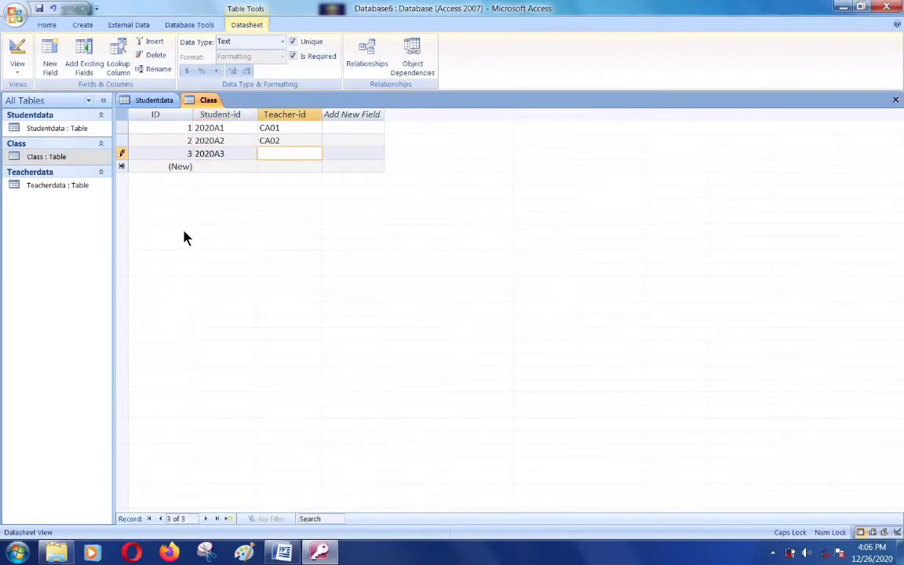
click(159, 101)
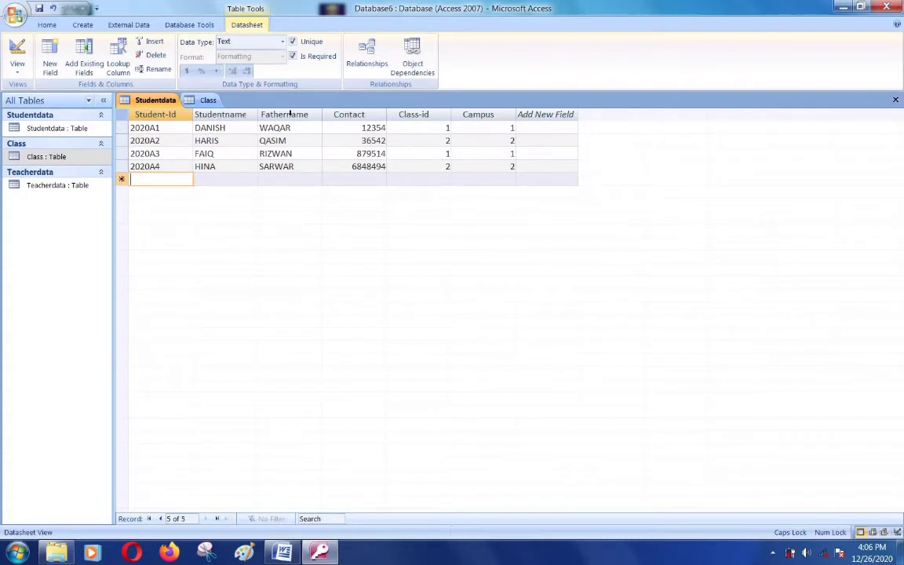
click(202, 100)
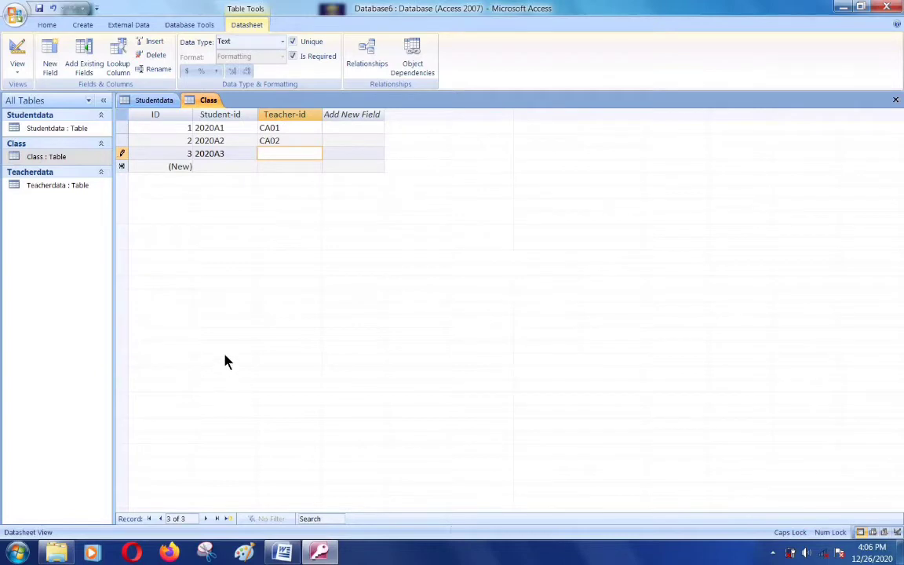
text(CA01)
key(Return)
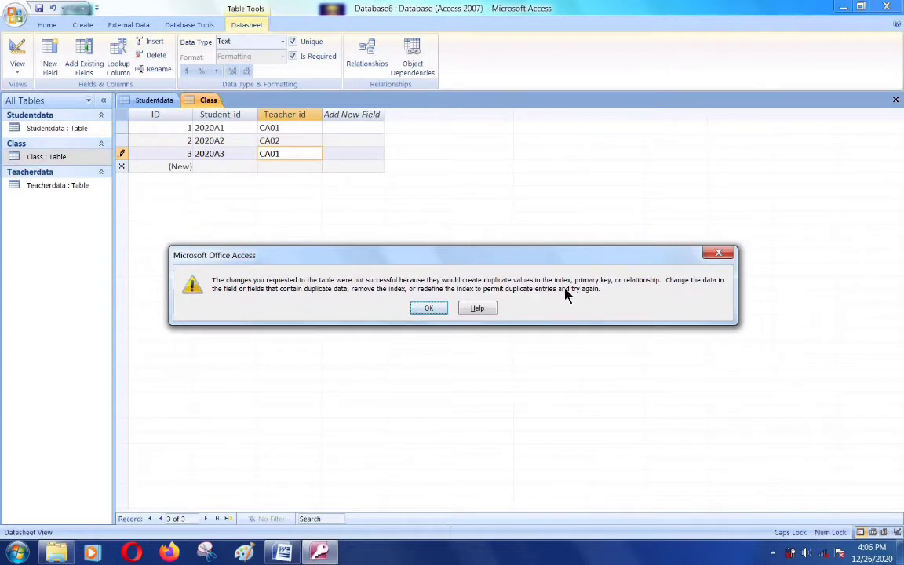
Allow duplicate Teacher-id values in the Class table by turning off the field's Unique setting, and commit the third record
click(428, 308)
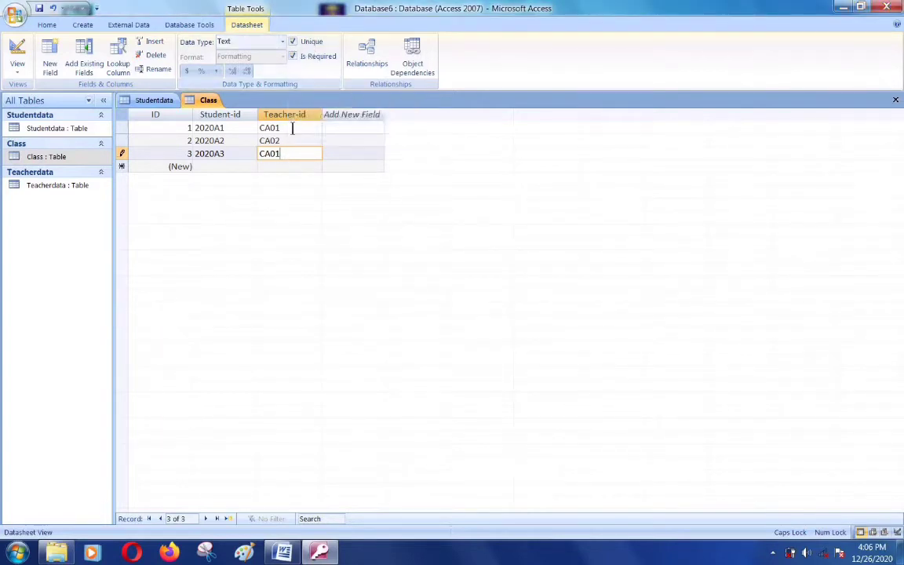
click(293, 42)
key(Tab)
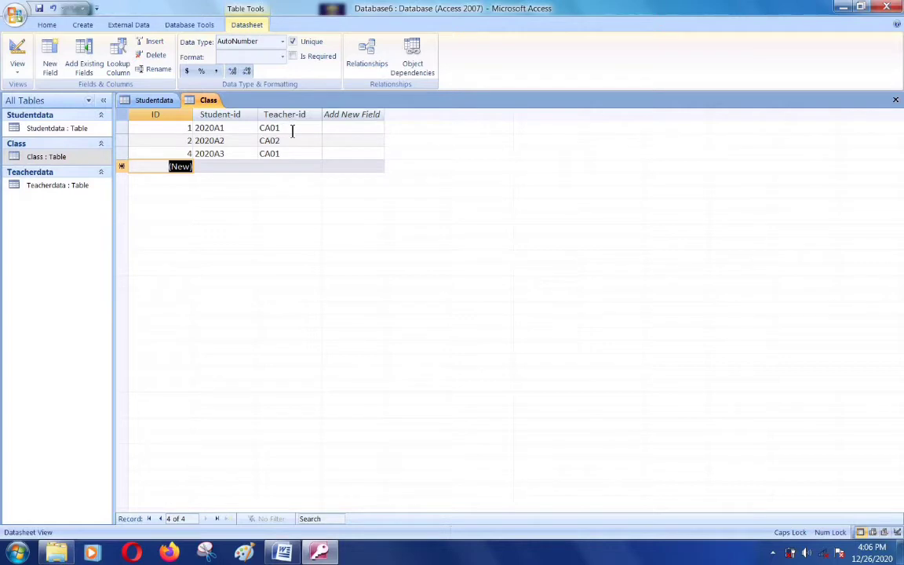
Add a fourth Class record with the fourth student's Student-id and the matching second teacher's Teacher-id, and save it
key(Tab)
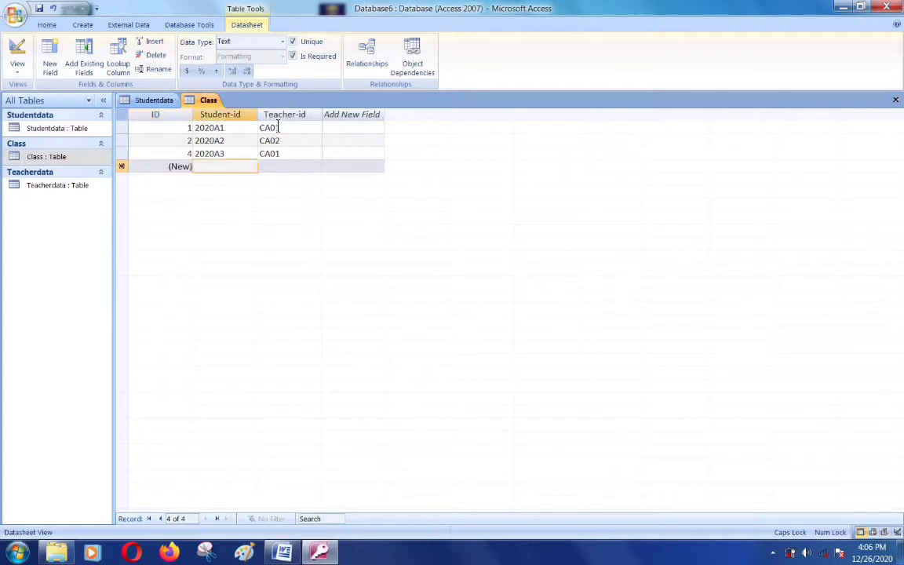
text(2020)
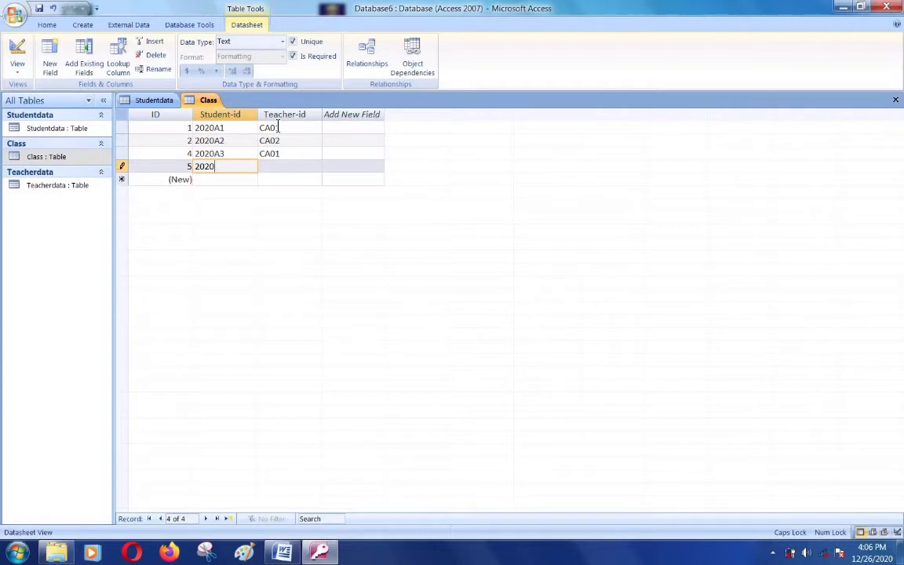
text(A4)
key(Tab)
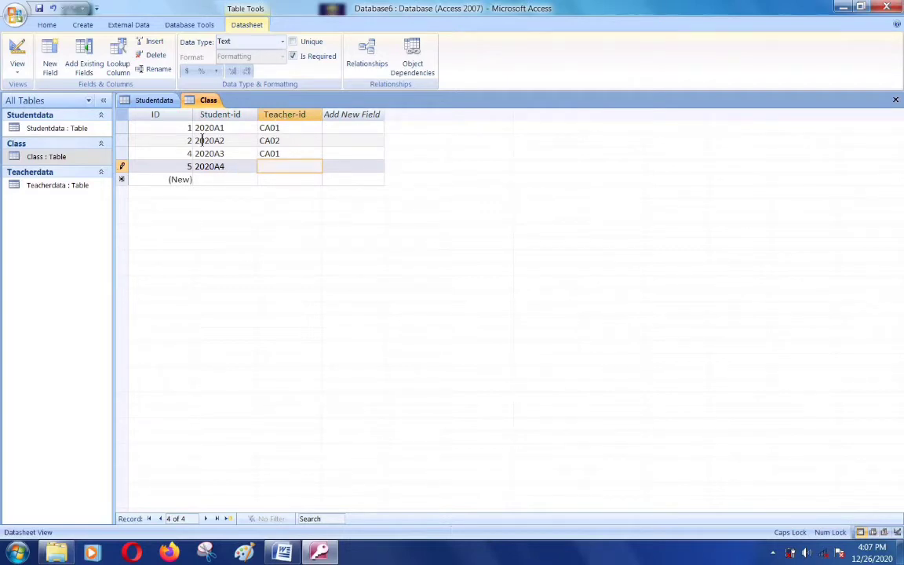
click(156, 101)
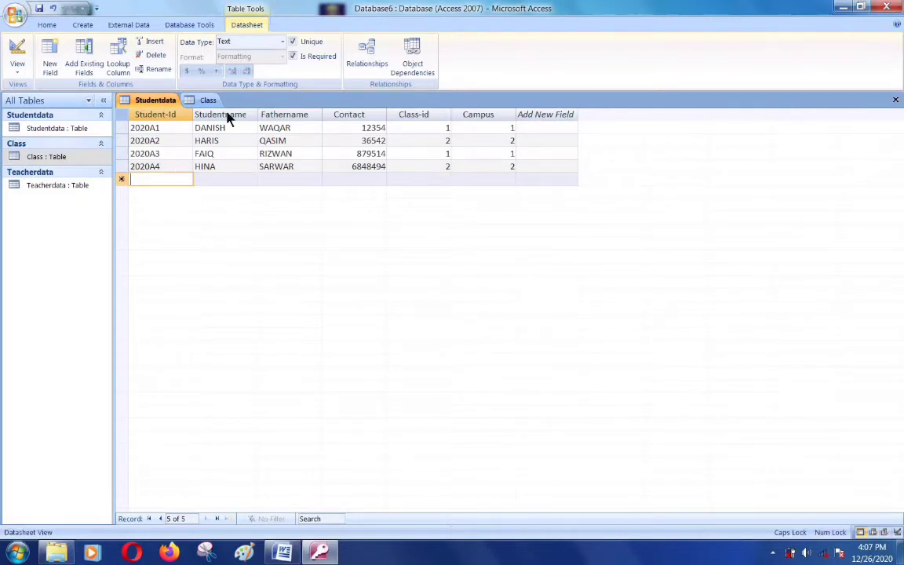
click(205, 100)
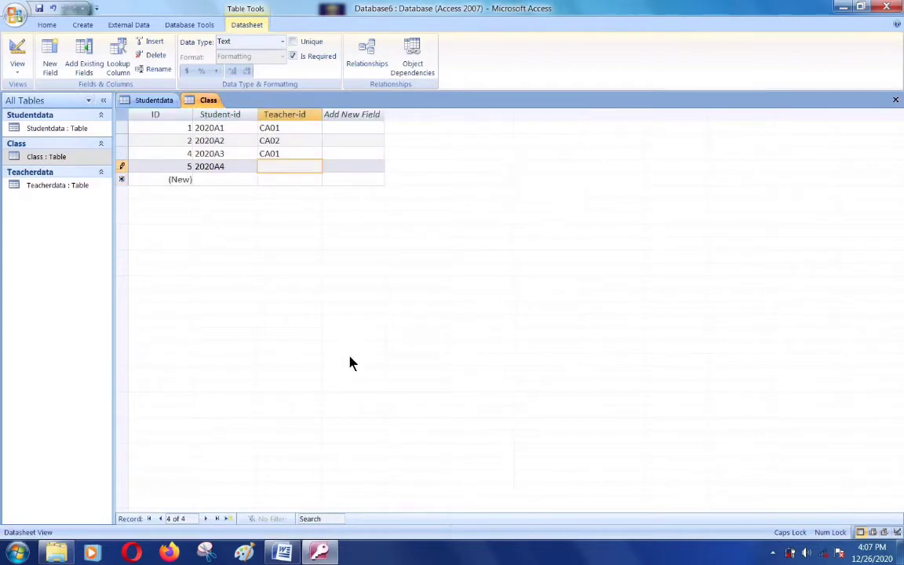
text(CA02)
key(Tab)
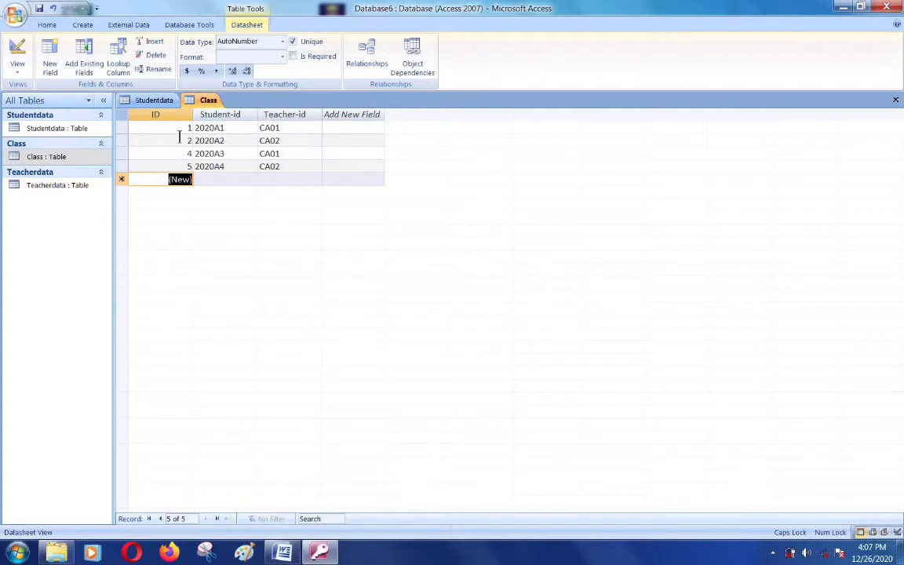
click(47, 24)
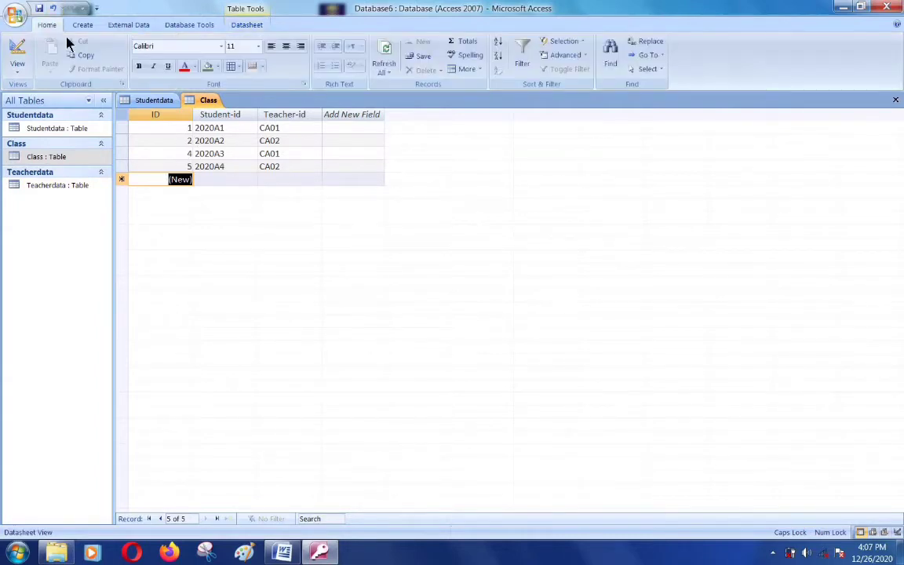
click(422, 58)
Open the Teacherdata table, review its field design against the Teacher-id values in Class, and return it to Datasheet view
click(28, 189)
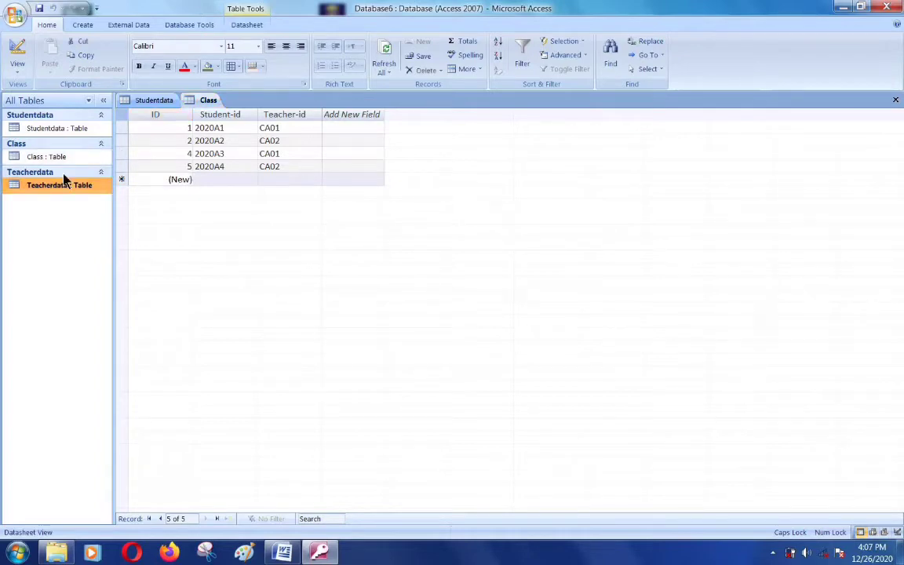
double_click(45, 187)
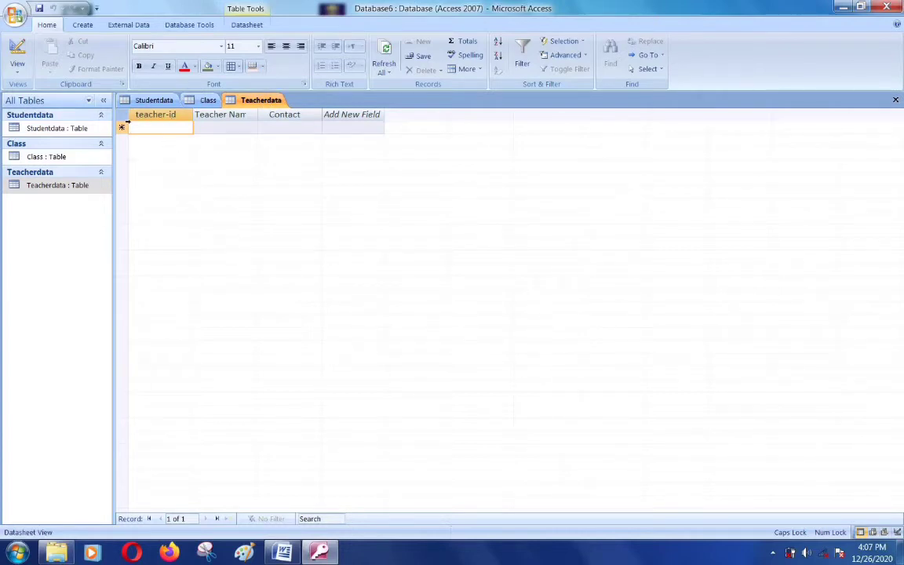
click(16, 49)
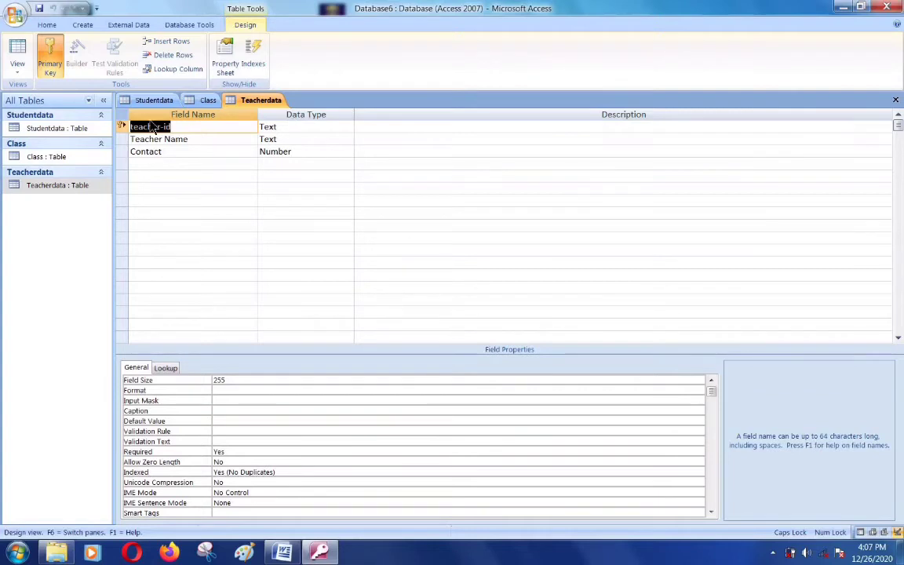
click(208, 100)
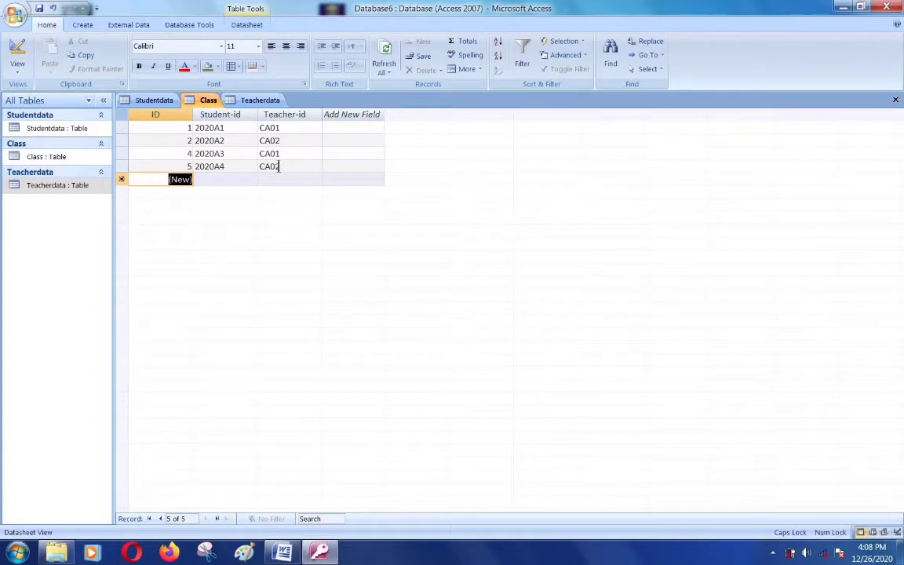
click(257, 99)
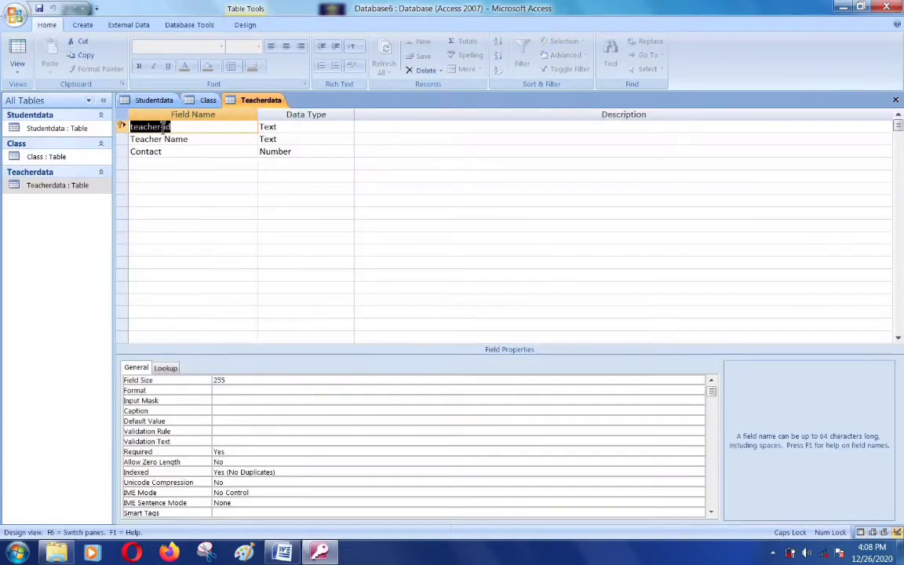
click(18, 51)
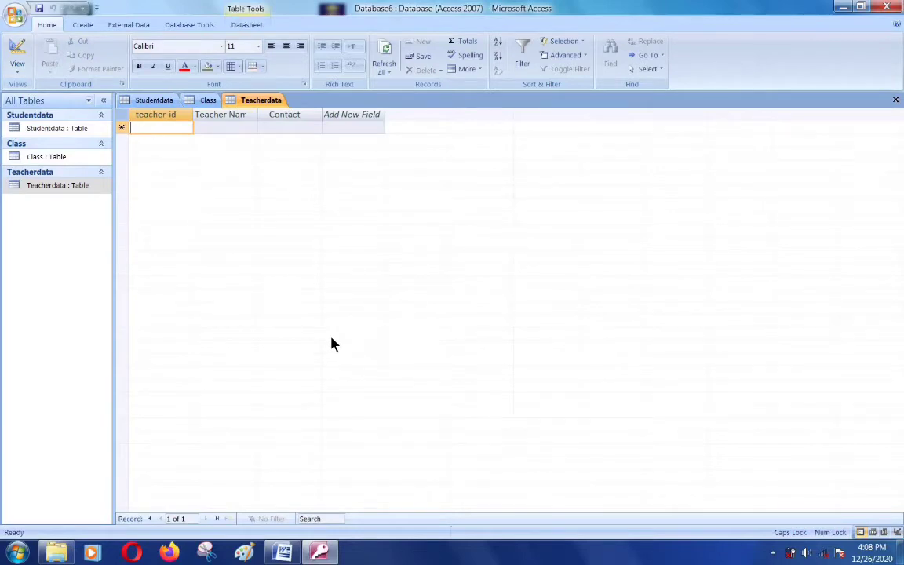
Enter the first Teacherdata record with the first teacher's ID, name and contact number
text(CA0)
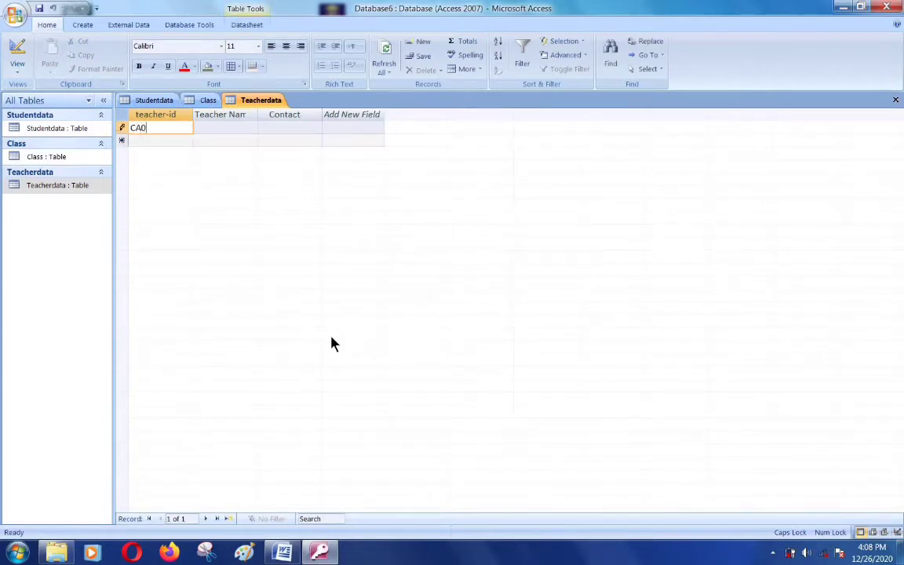
text(1)
key(Tab)
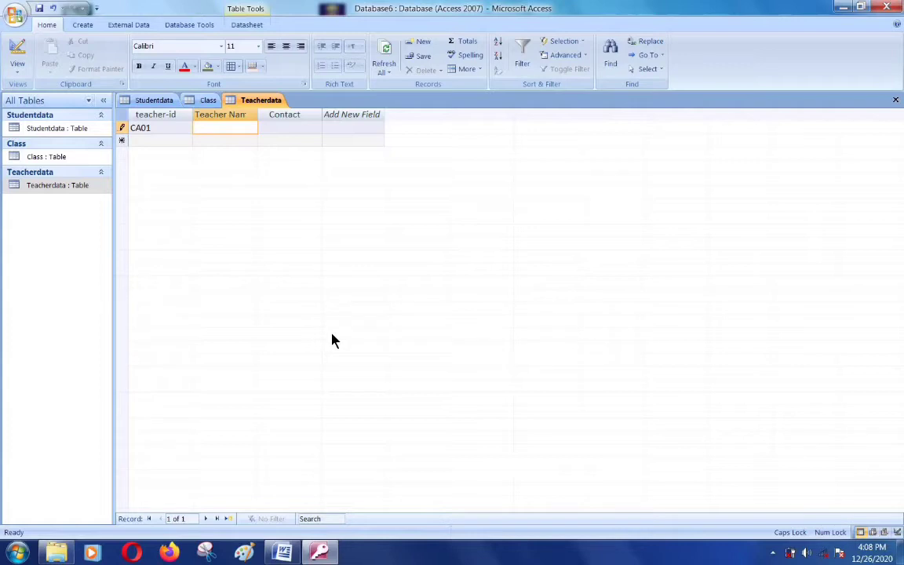
text(TARIQ)
key(Tab)
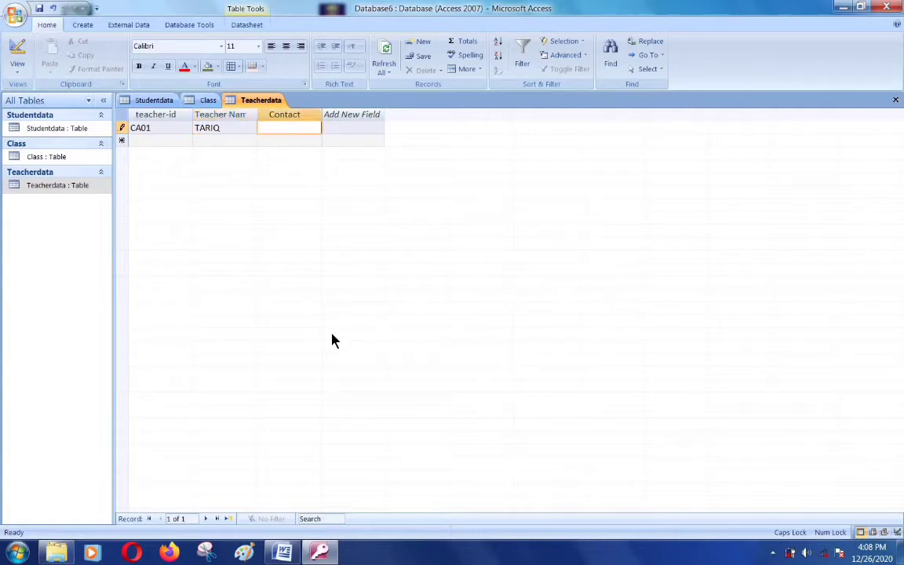
text(654654)
key(Tab)
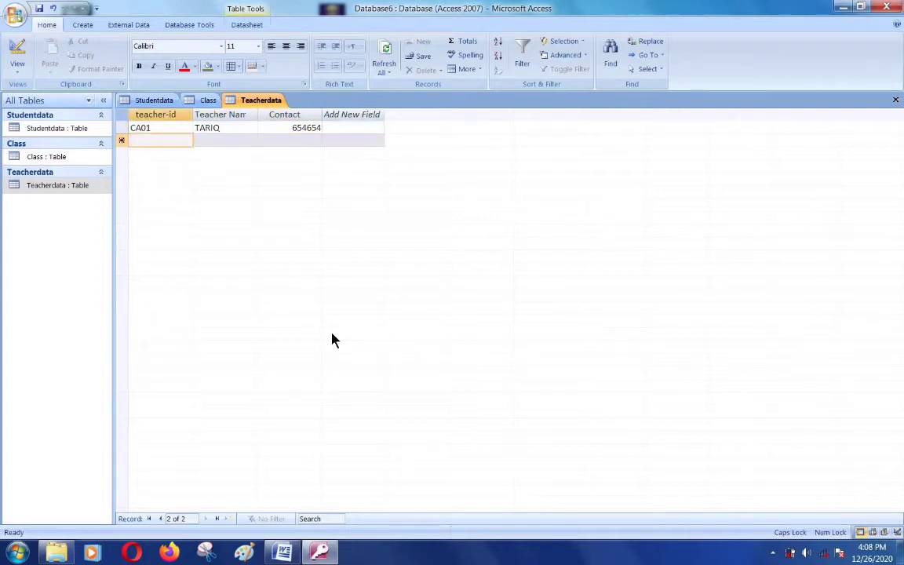
Enter the second Teacherdata record with the second teacher's ID, name and a seven-digit contact number
text(CA)
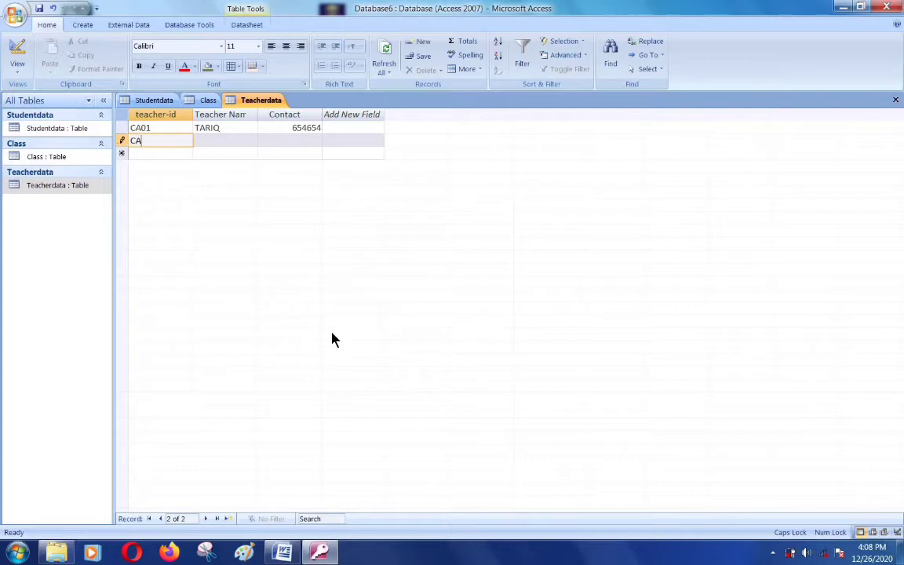
text(02)
key(Tab)
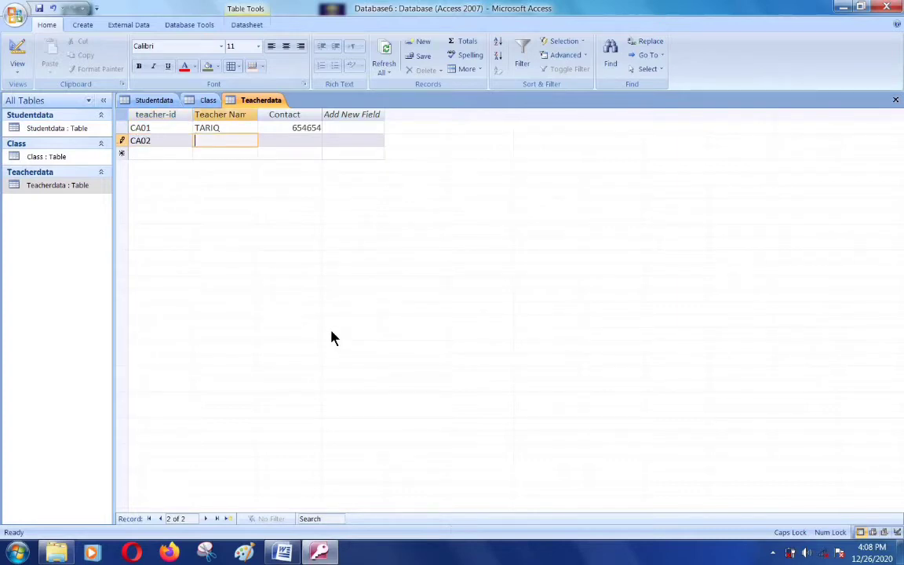
text(BILAL)
key(Tab)
text(65459494)
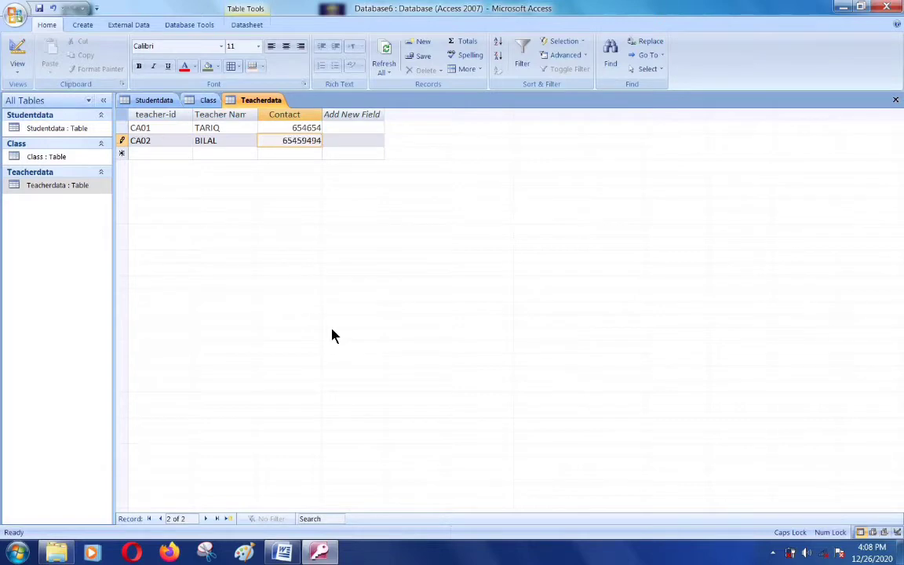
key(BackSpace)
key(Return)
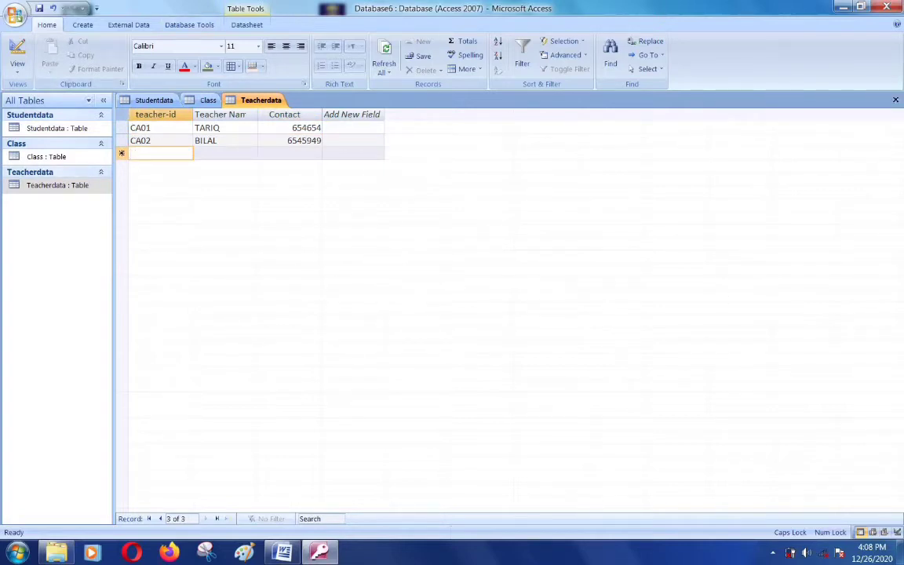
Close the Teacherdata, Class and Studentdata tables
click(895, 99)
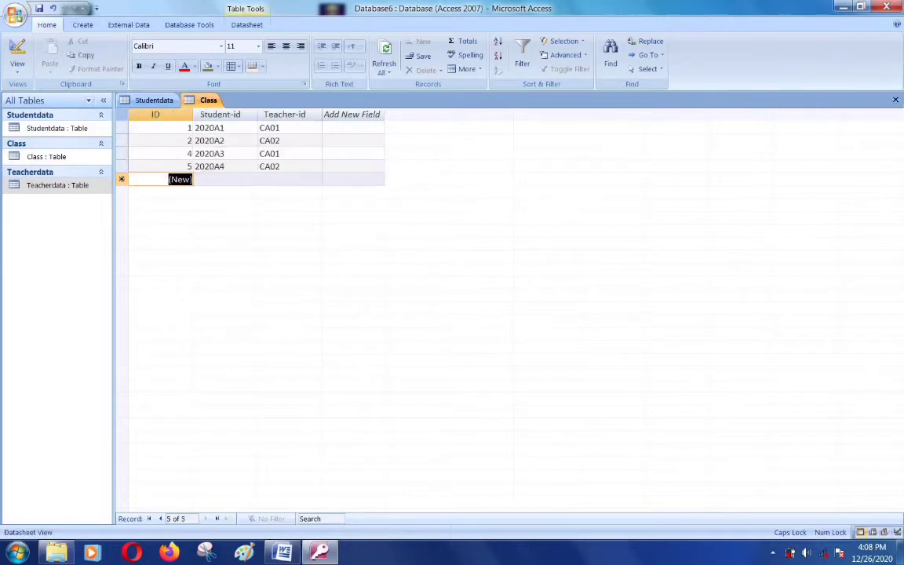
click(896, 100)
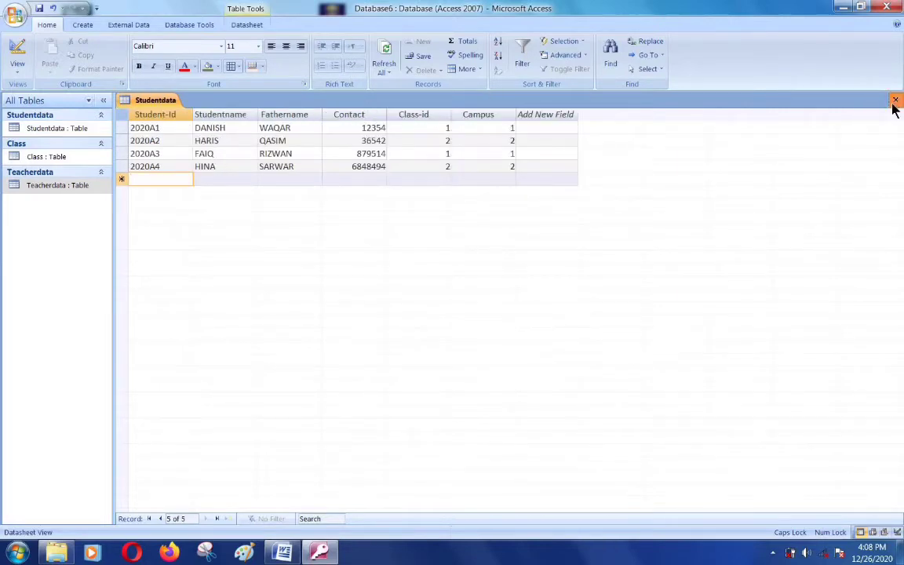
click(895, 99)
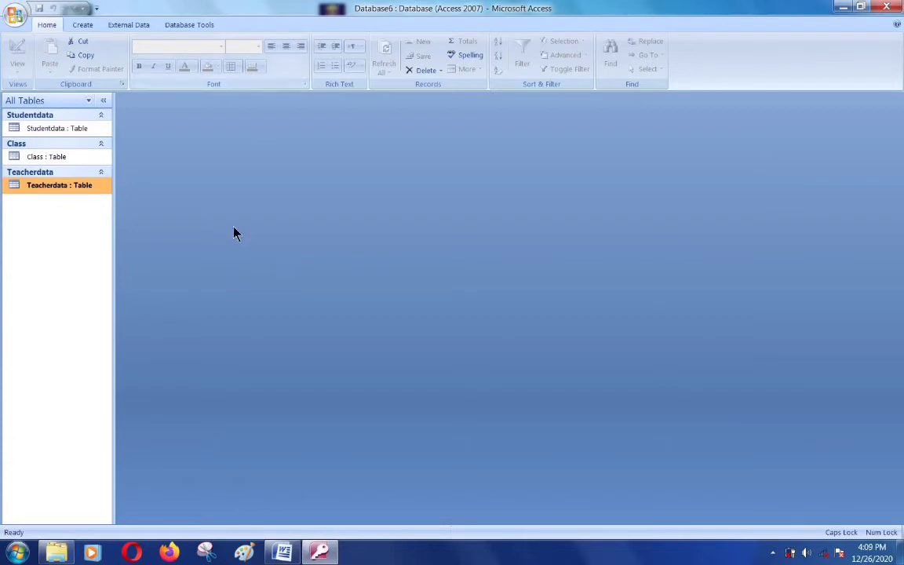
Open the relationships diagram, add the Class, Studentdata and Teacherdata tables, and space them apart in a row
click(186, 26)
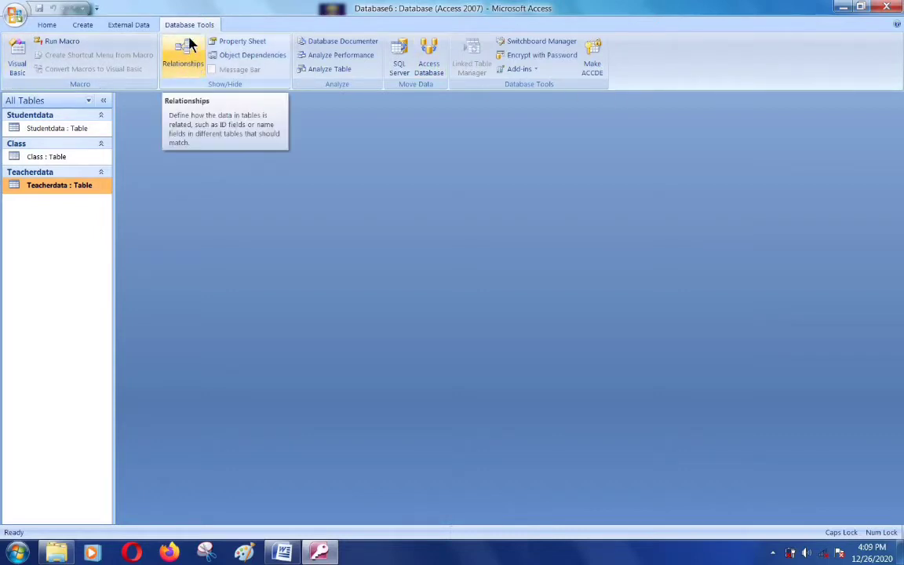
click(183, 55)
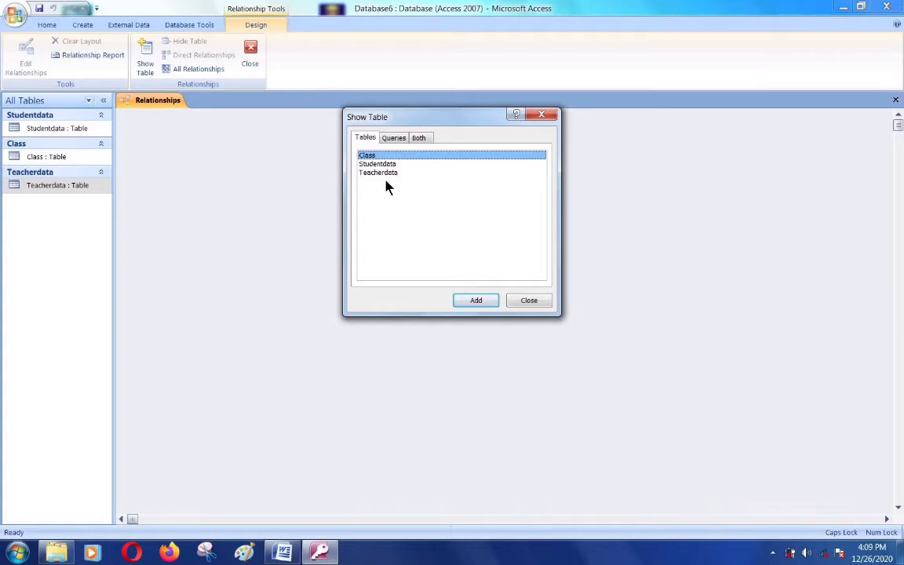
key(Down)
key(Up)
key(shift+Down)
key(shift+Down)
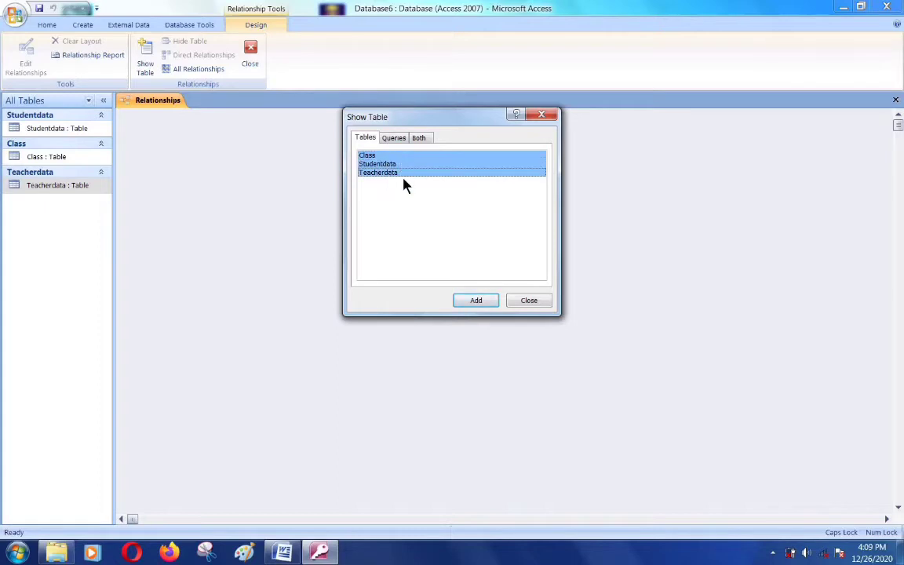
click(475, 302)
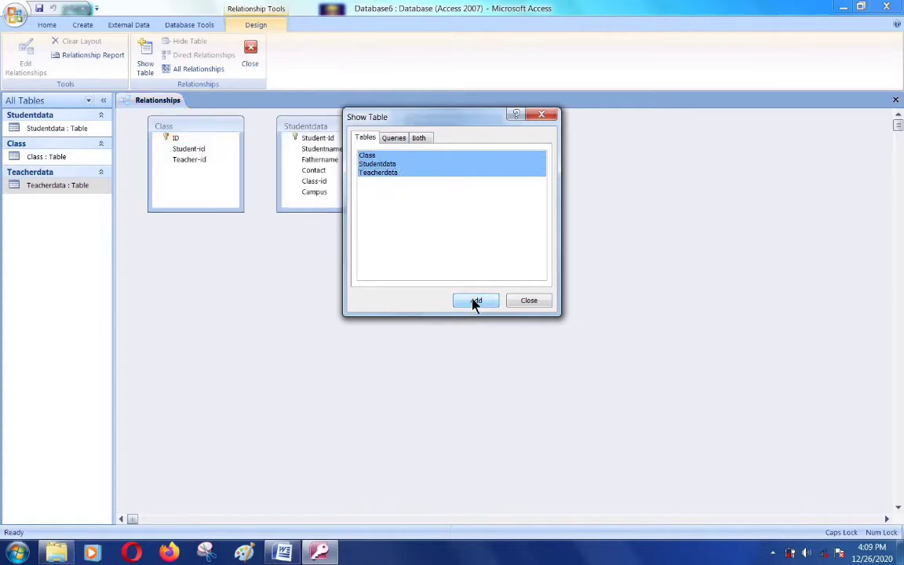
click(537, 302)
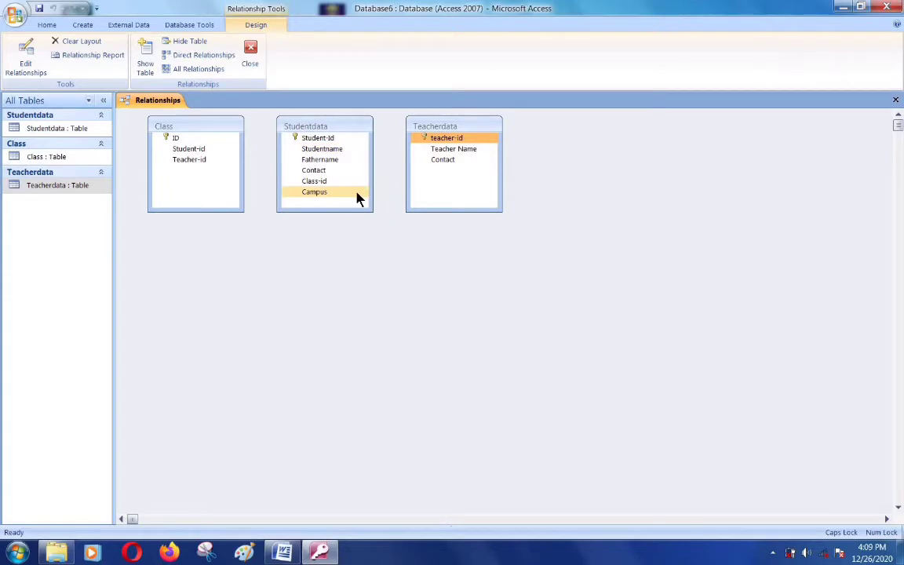
drag(470, 126, 595, 133)
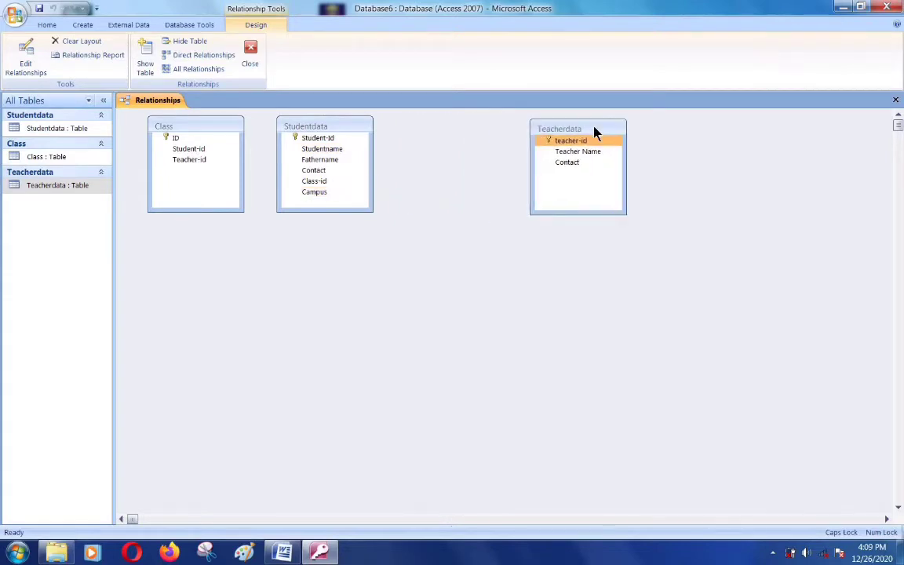
drag(335, 127, 404, 127)
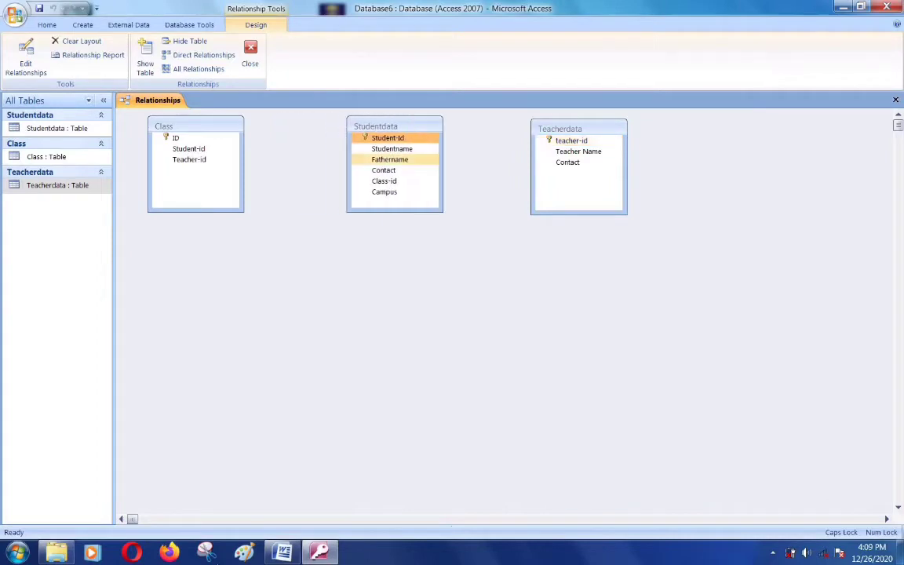
Switch to Word to review the planned links in DATABASE LAYOUT, then return to Access and check the three tables' primary keys
click(283, 553)
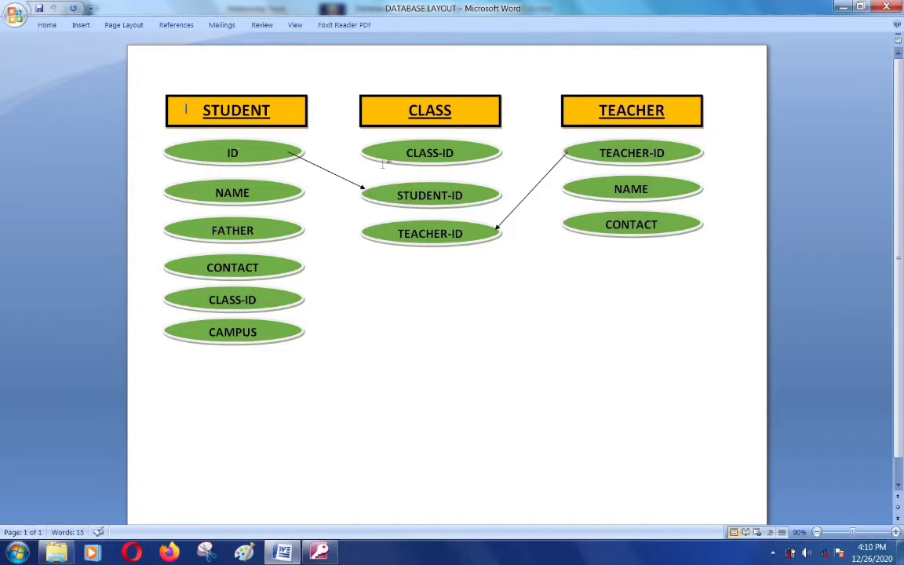
click(319, 554)
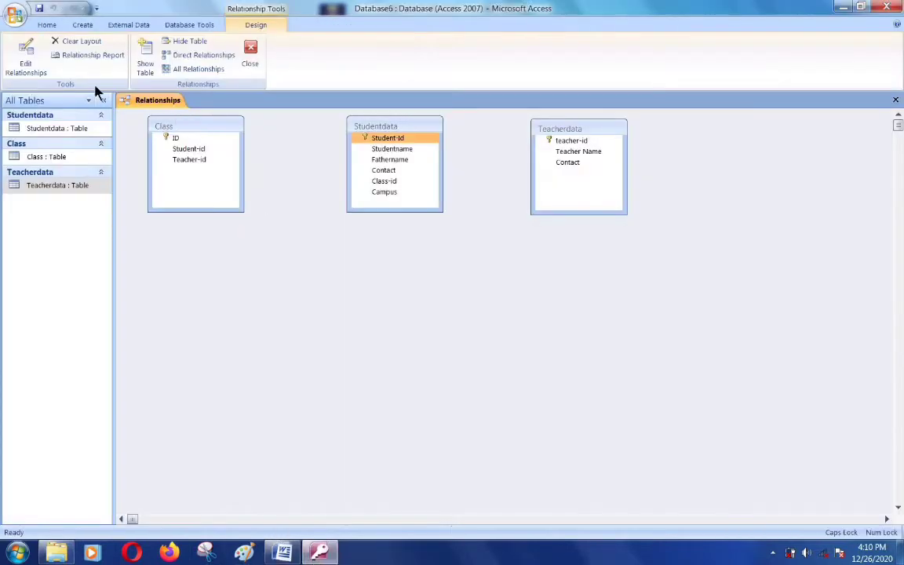
drag(171, 138, 367, 139)
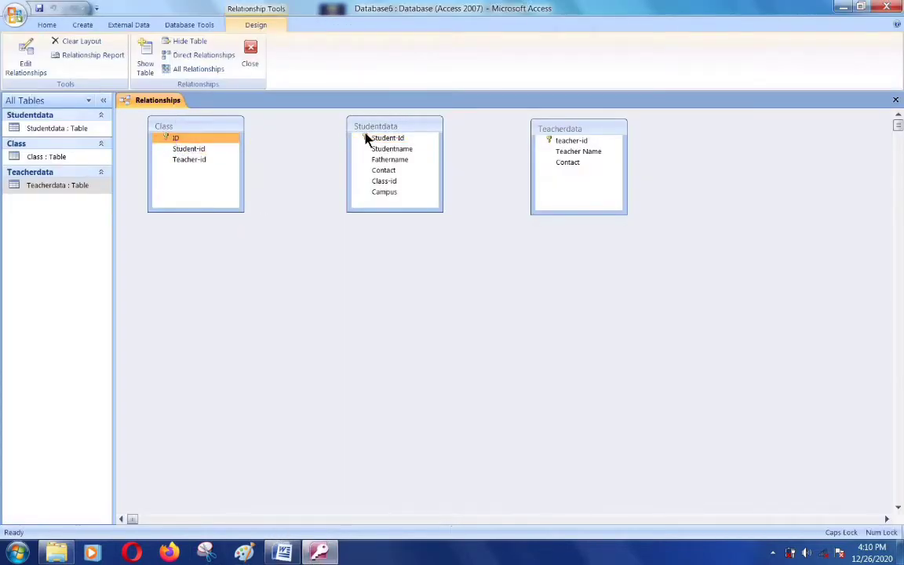
click(369, 139)
click(579, 142)
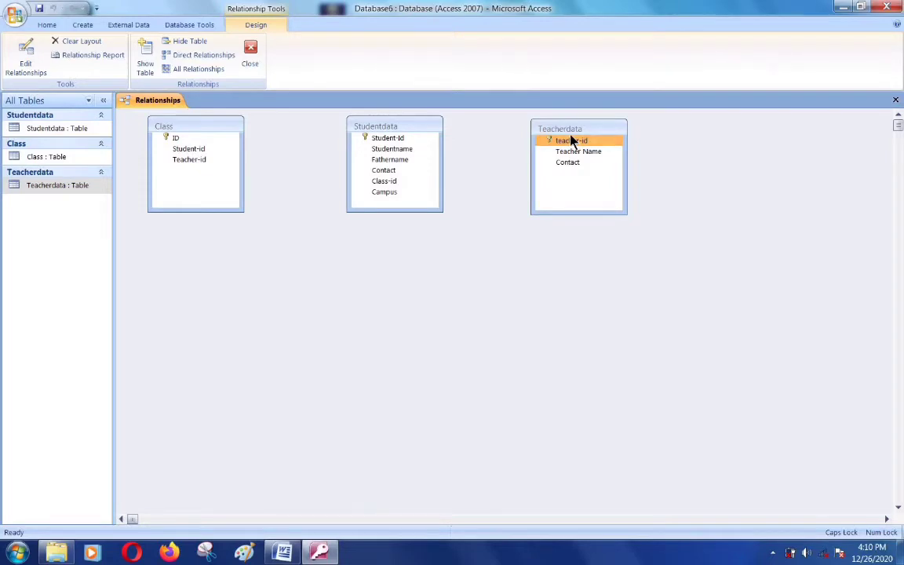
drag(573, 139, 372, 143)
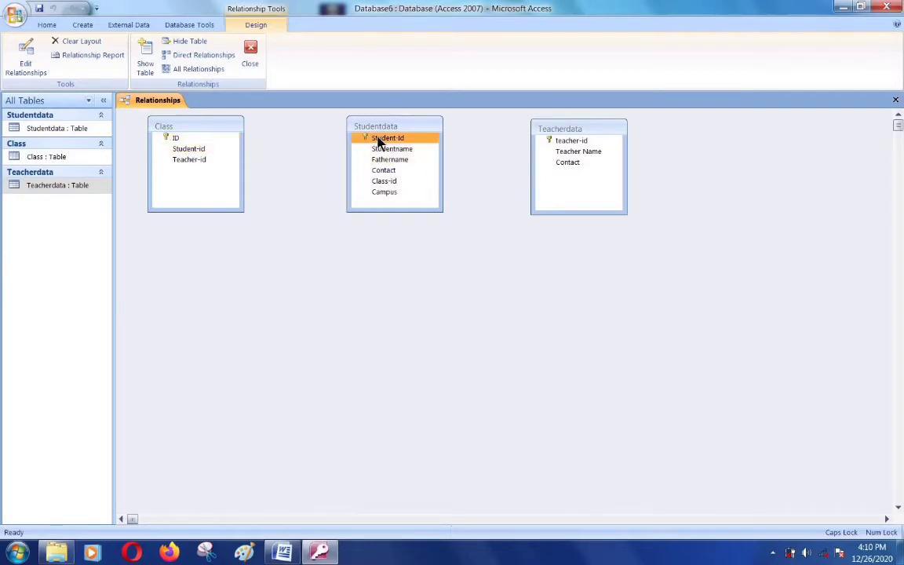
Create a relationship from Studentdata's Student-Id to Class's Student-id with referential integrity enforced
mouse_move(380, 141)
mouse_down()
mouse_move(236, 148)
mouse_move(234, 157)
mouse_move(270, 159)
mouse_move(262, 144)
mouse_move(211, 165)
mouse_move(355, 152)
mouse_move(364, 137)
mouse_move(395, 143)
mouse_up()
drag(390, 145, 204, 152)
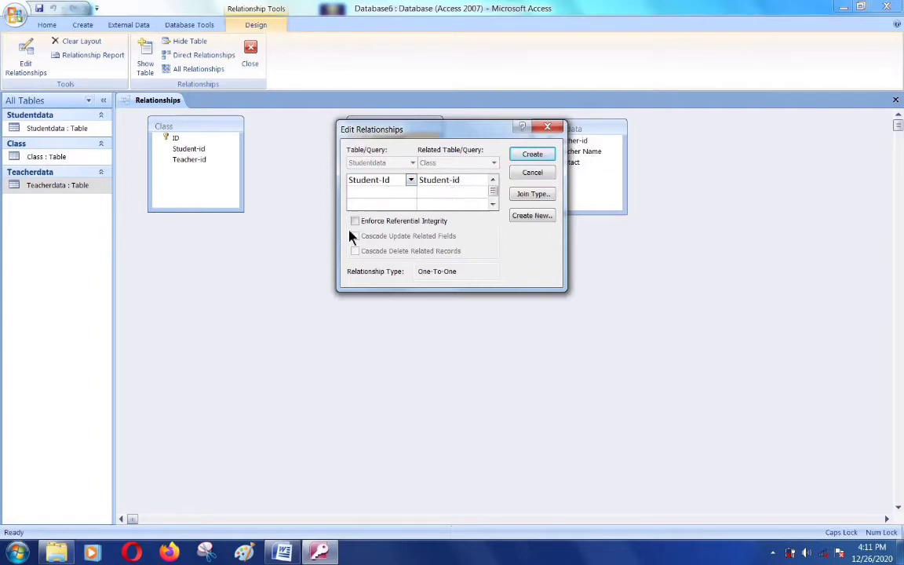
click(374, 225)
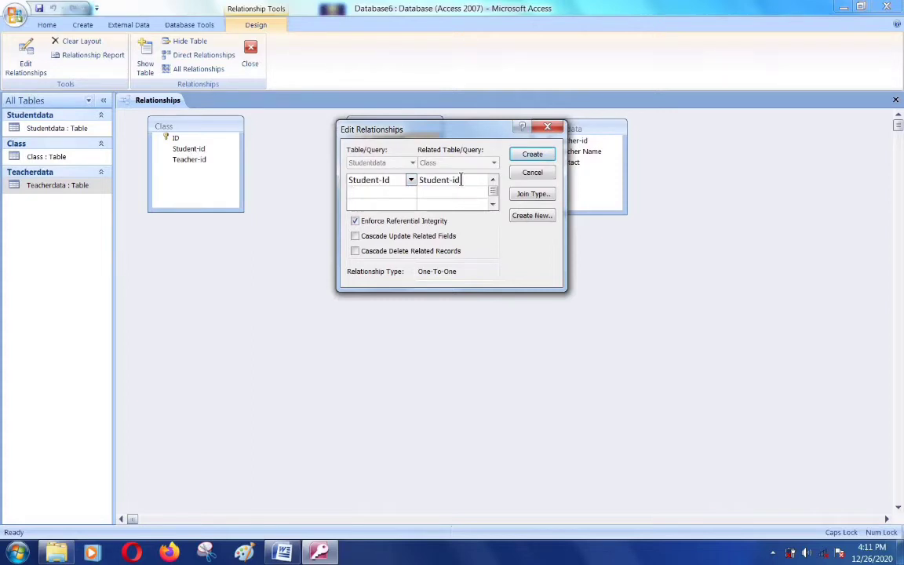
drag(456, 135, 583, 195)
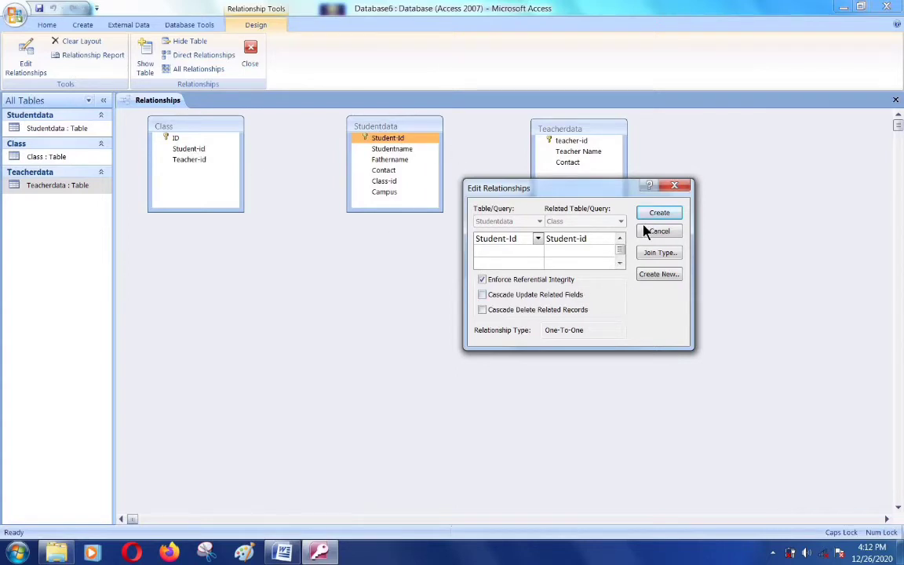
click(663, 211)
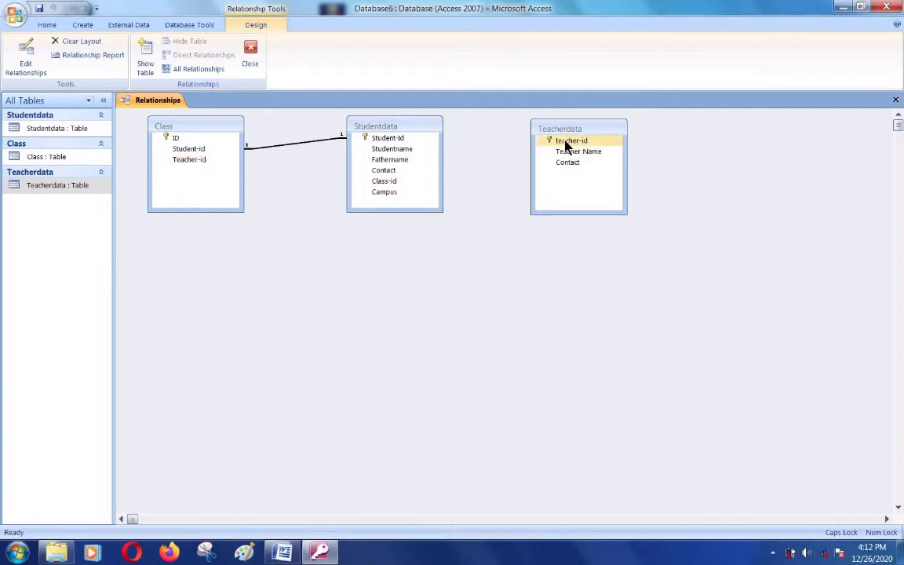
Create a relationship from Teacherdata's teacher-id to Class's Teacher-id, enforcing referential integrity with cascading updates and deletes
drag(571, 148, 201, 169)
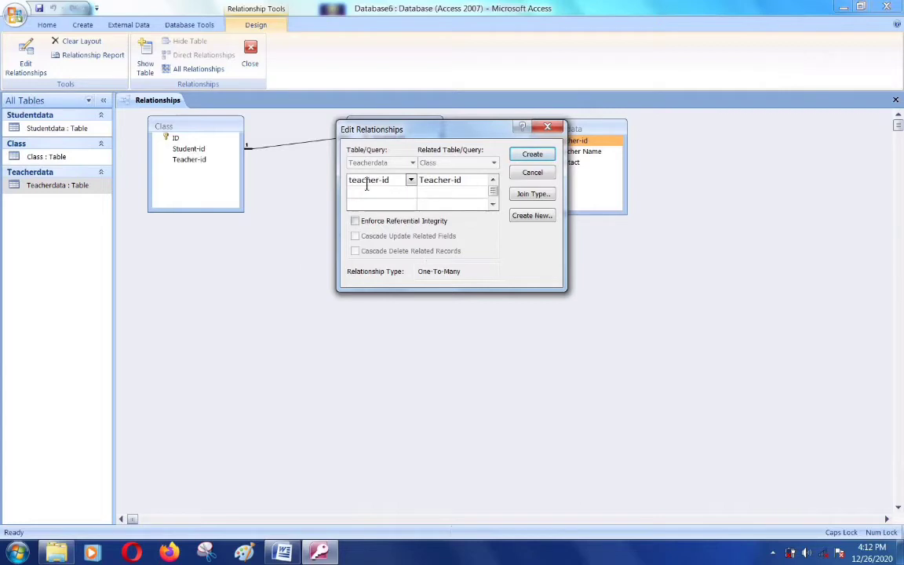
click(385, 223)
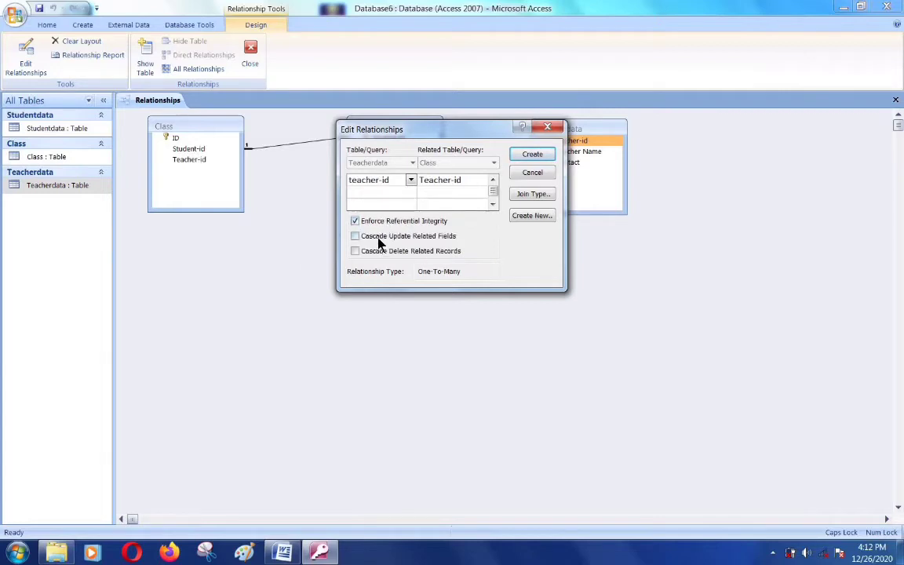
click(382, 237)
click(383, 252)
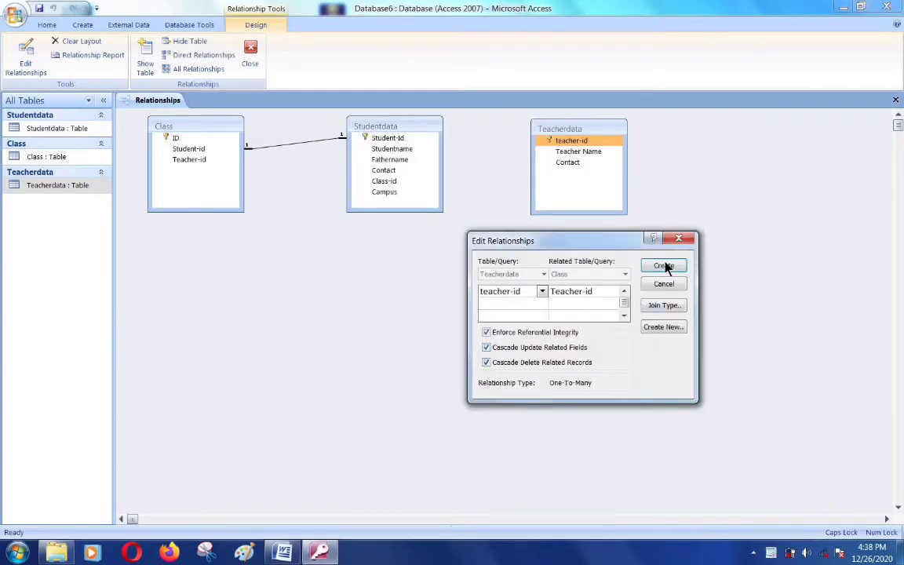
click(663, 265)
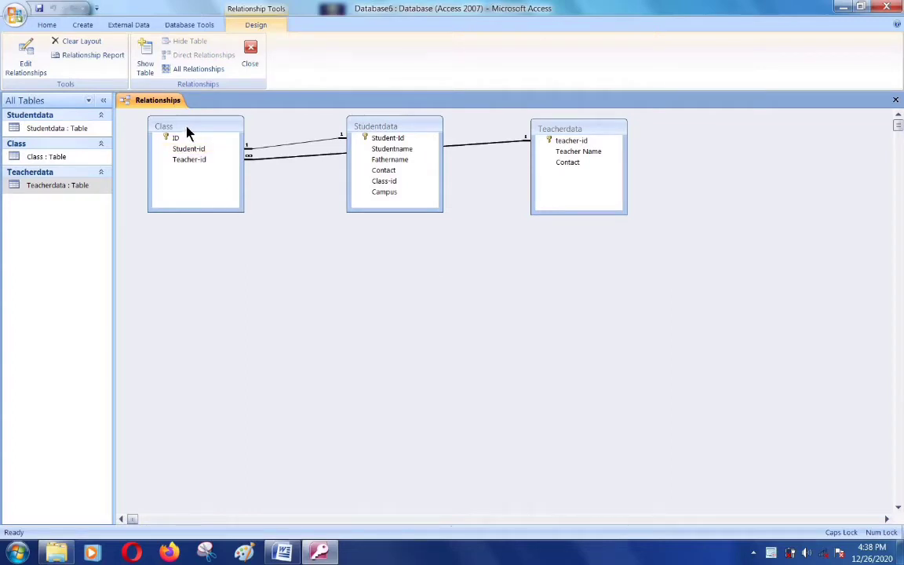
Rearrange the diagram with Class lower down between Studentdata and Teacherdata, and close it, saving the layout changes
drag(186, 134, 469, 293)
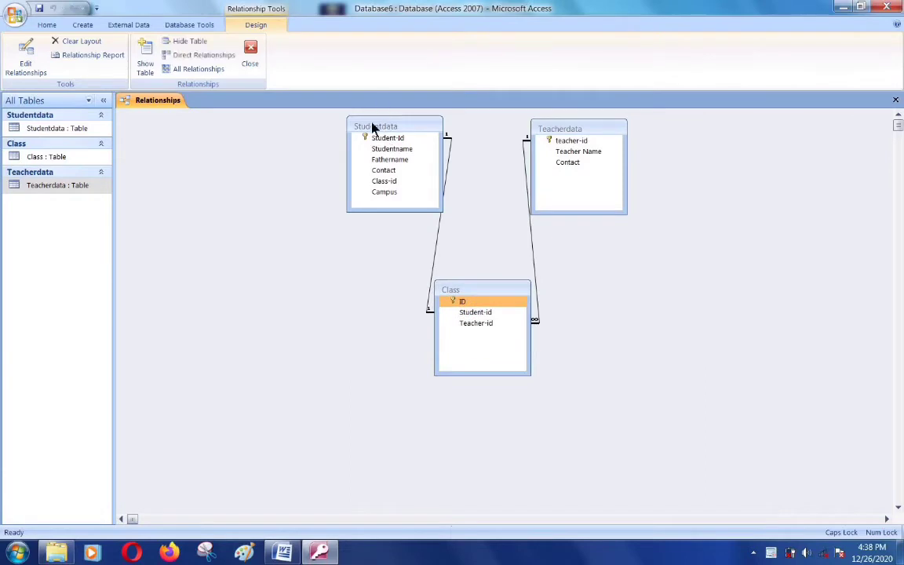
drag(374, 130, 285, 147)
click(601, 131)
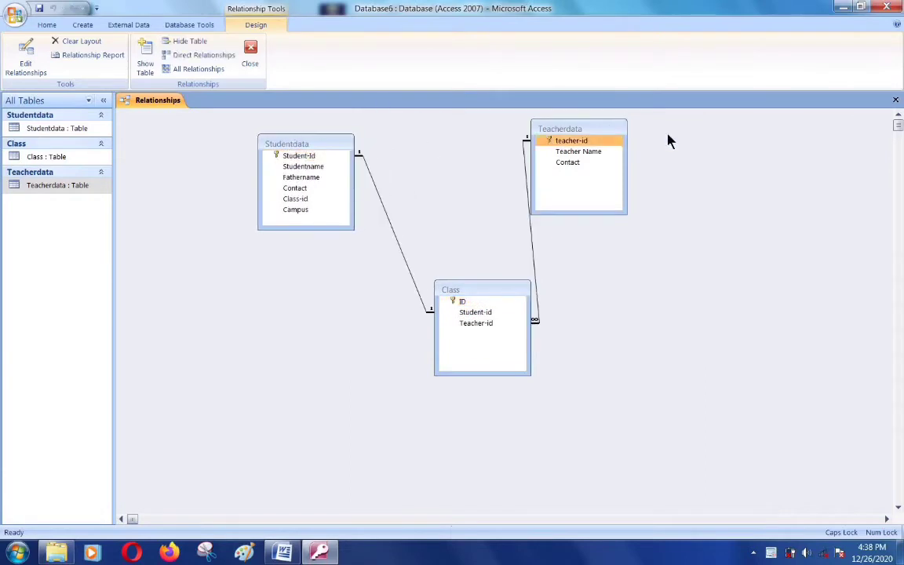
drag(669, 141, 707, 142)
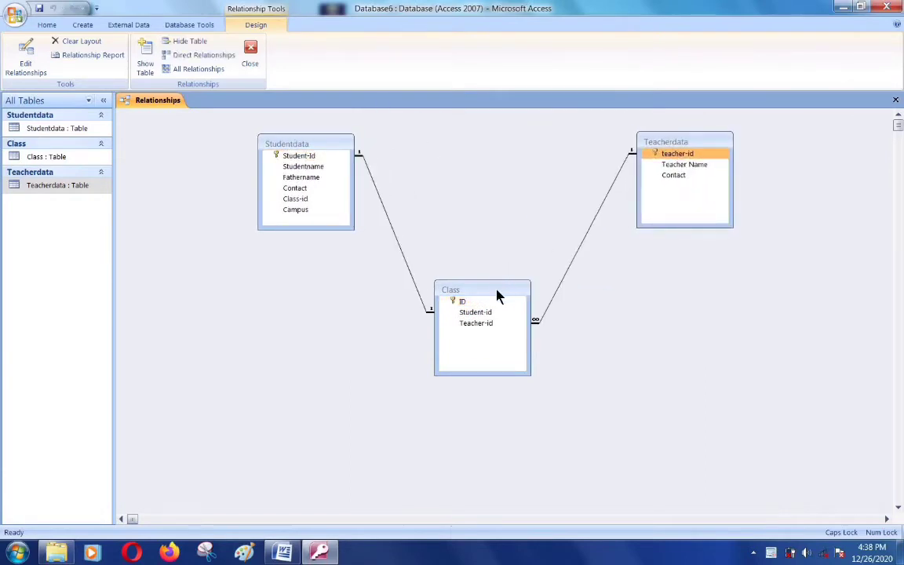
drag(497, 295, 505, 216)
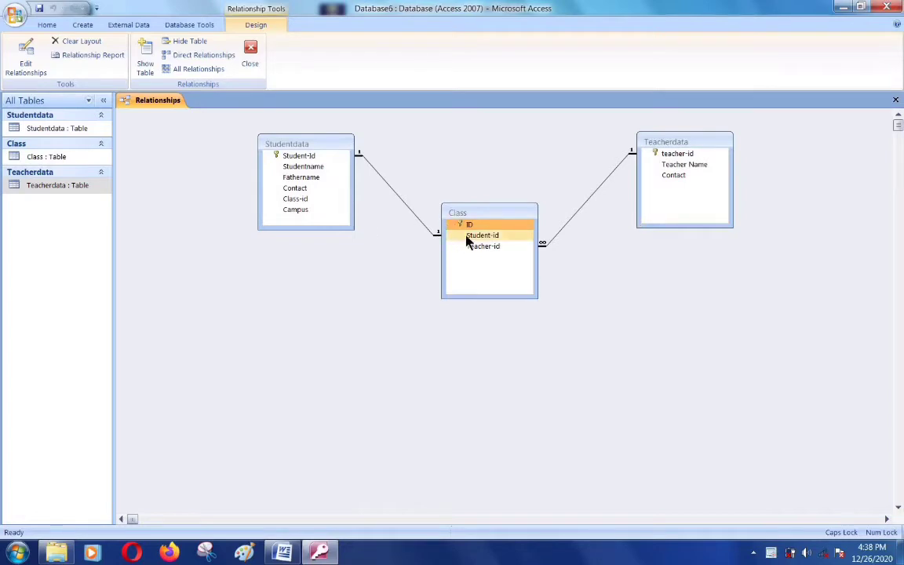
click(284, 156)
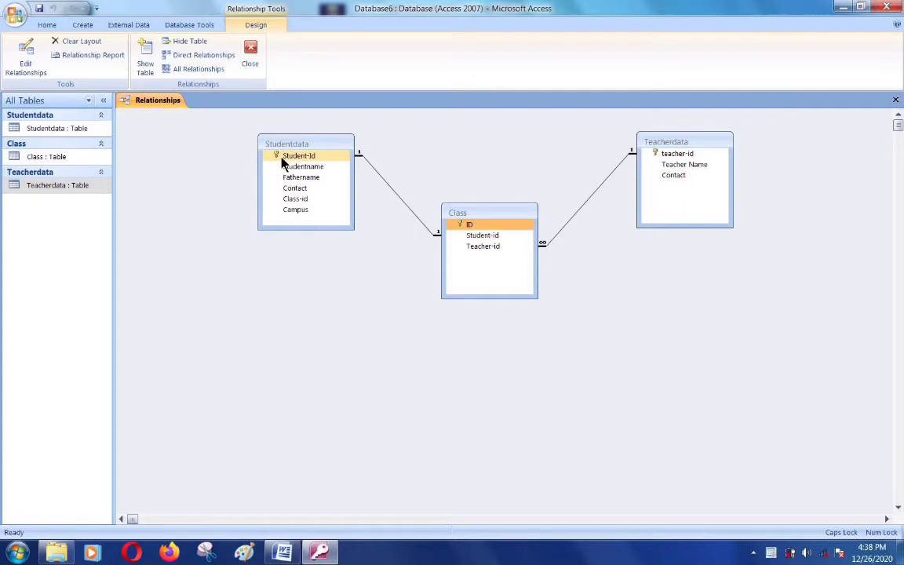
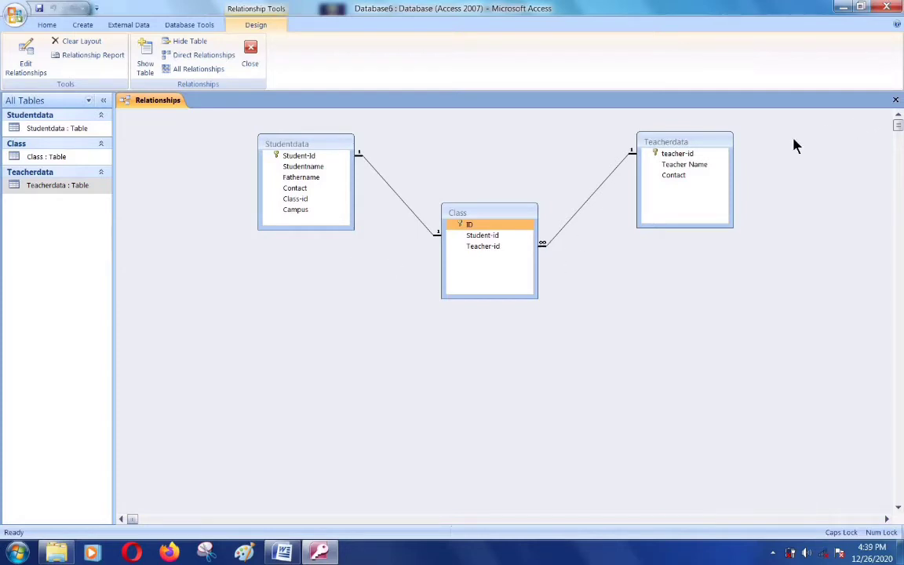
click(896, 100)
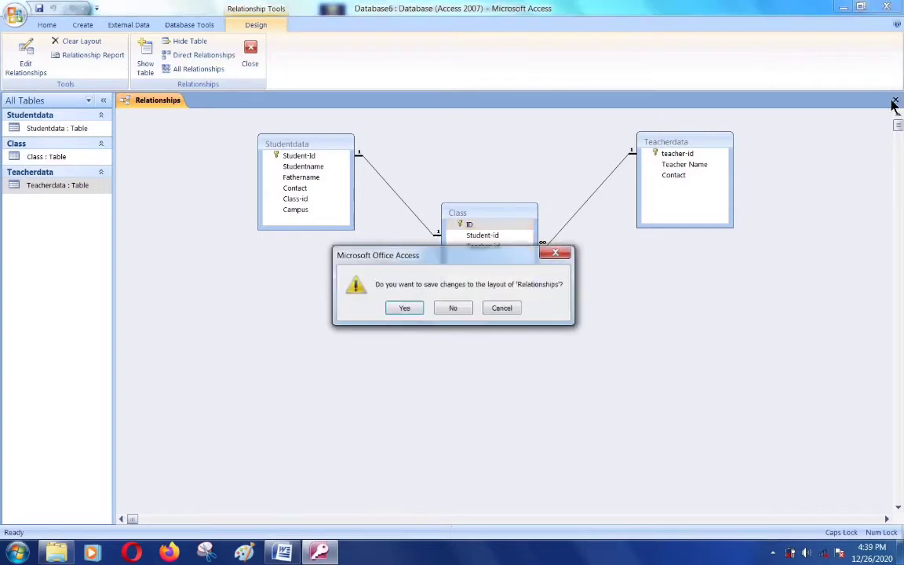
click(404, 308)
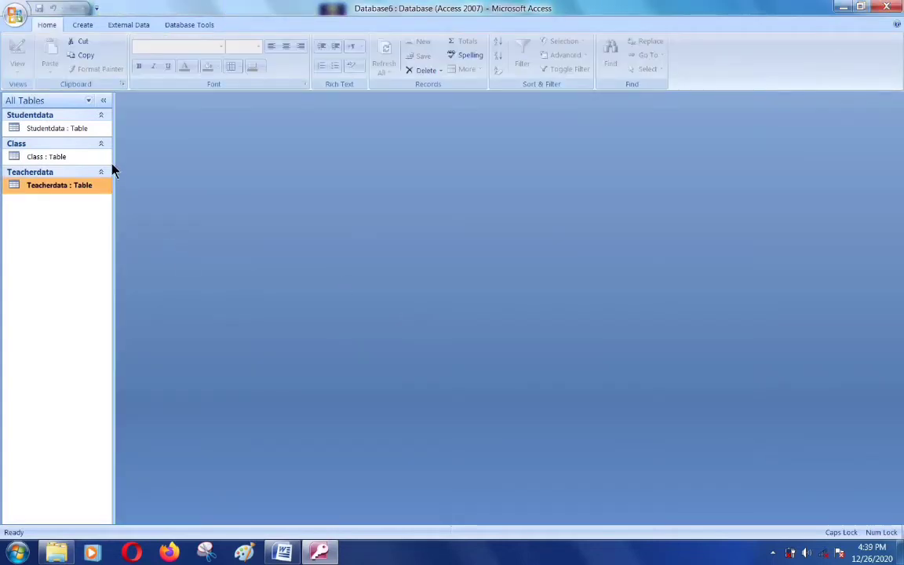
Open the Class table, expand each of its four records to examine the linked student details, and collapse them again
double_click(52, 158)
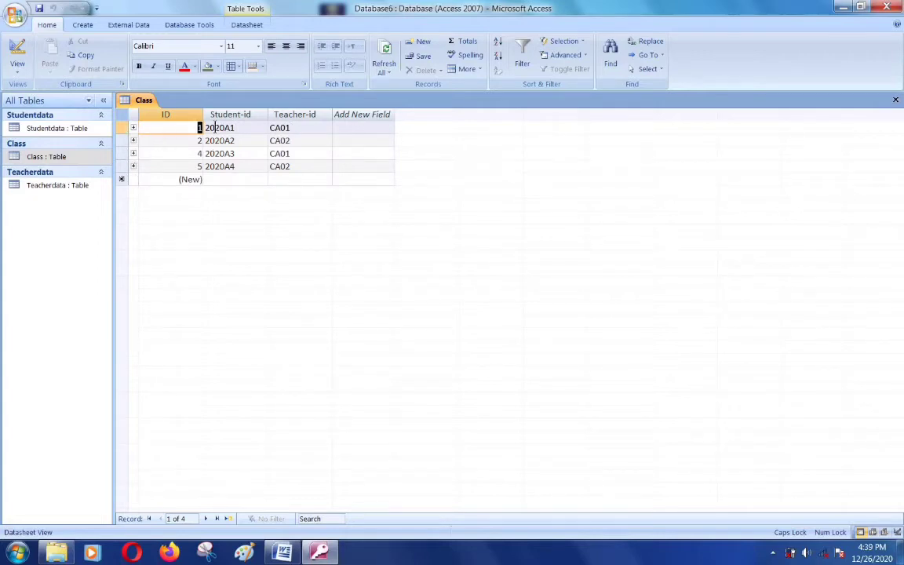
click(134, 128)
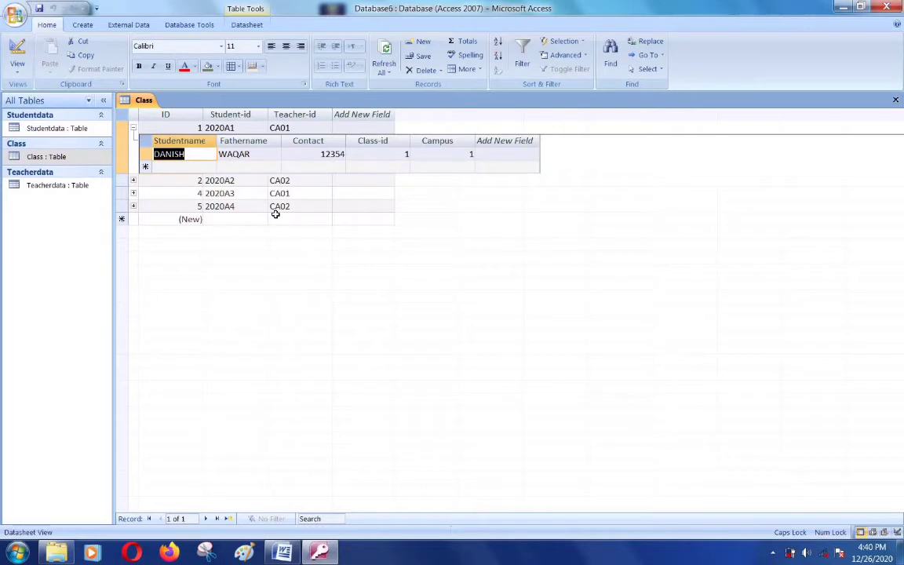
click(134, 182)
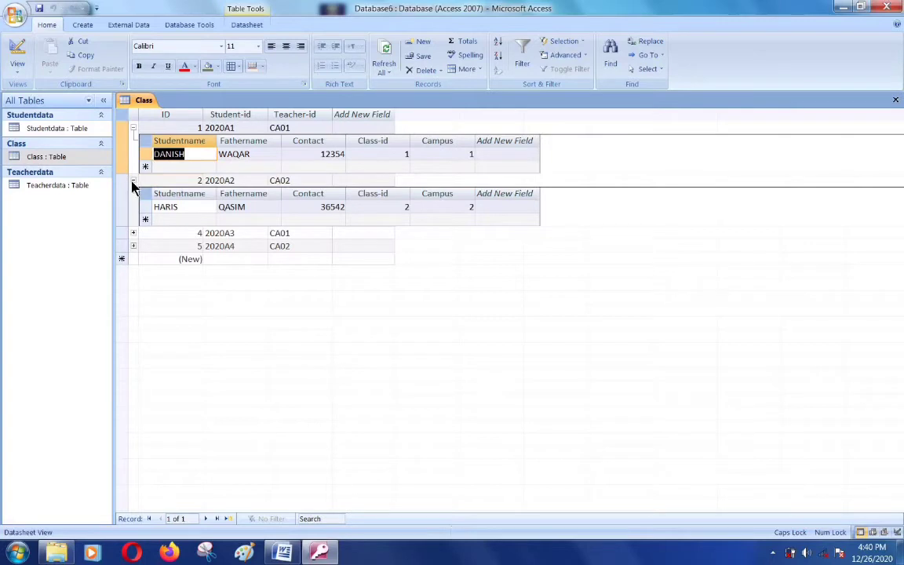
click(133, 233)
click(133, 286)
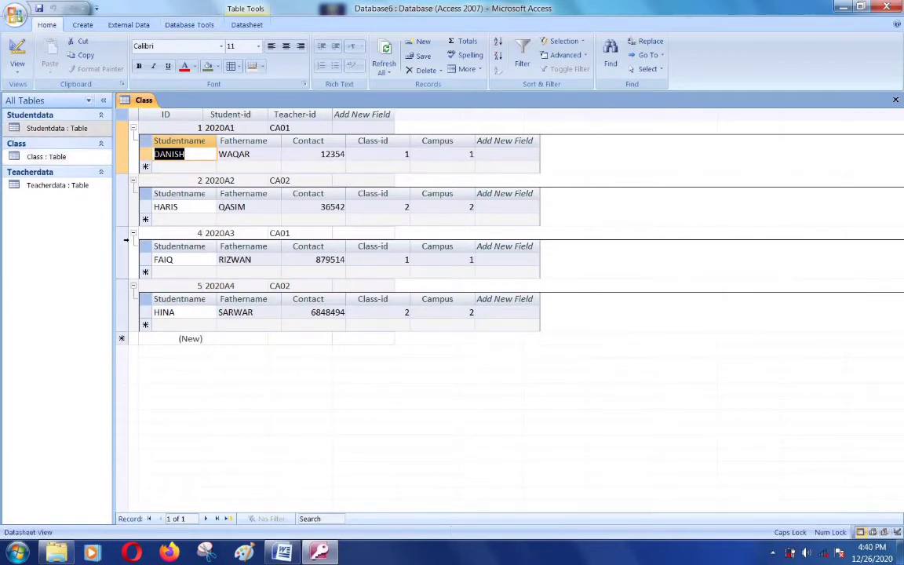
click(134, 286)
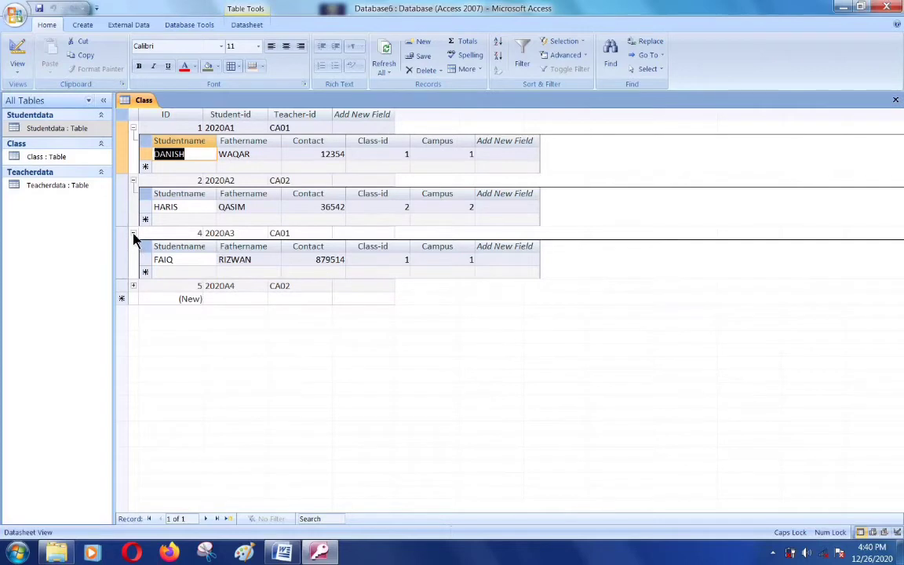
click(133, 234)
click(133, 182)
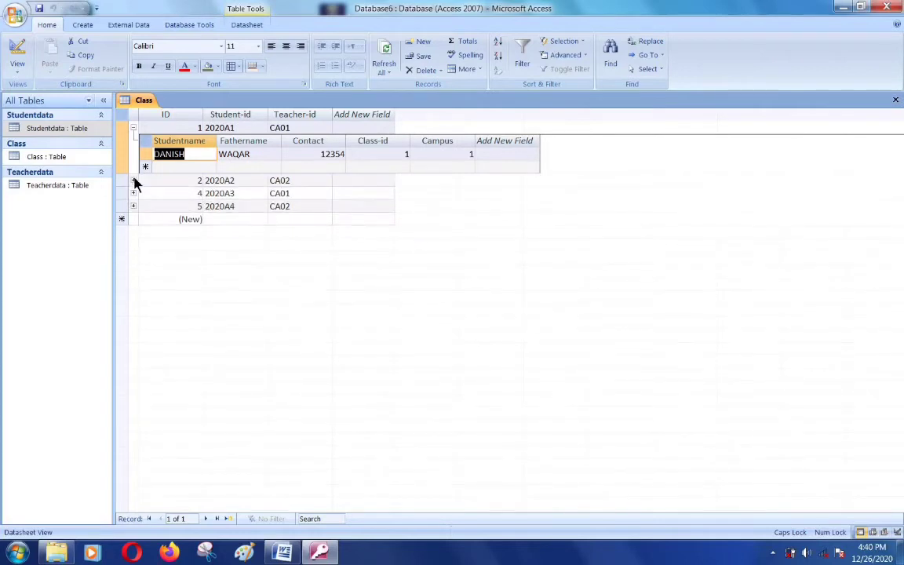
click(133, 128)
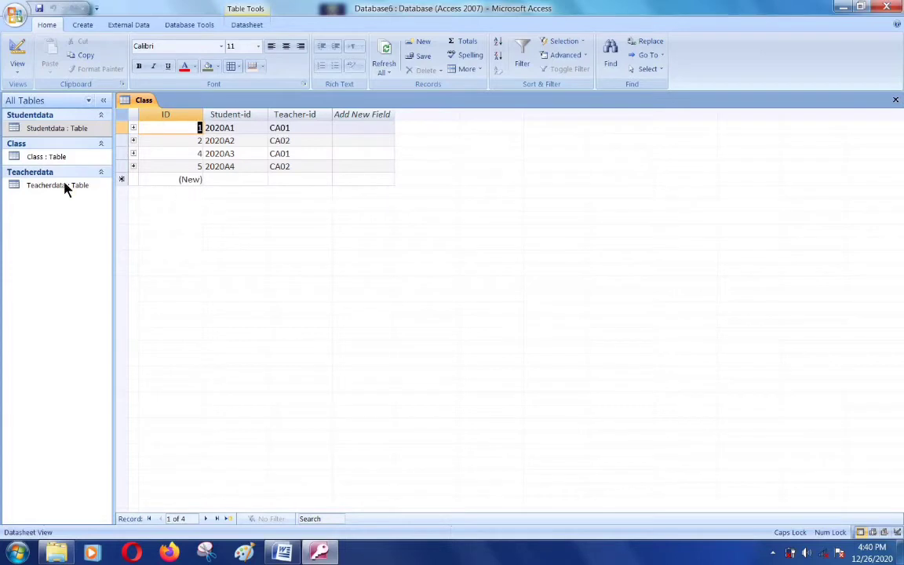
Open the Studentdata table, expand the first student's record to examine its linked class entry, and collapse it again
double_click(57, 129)
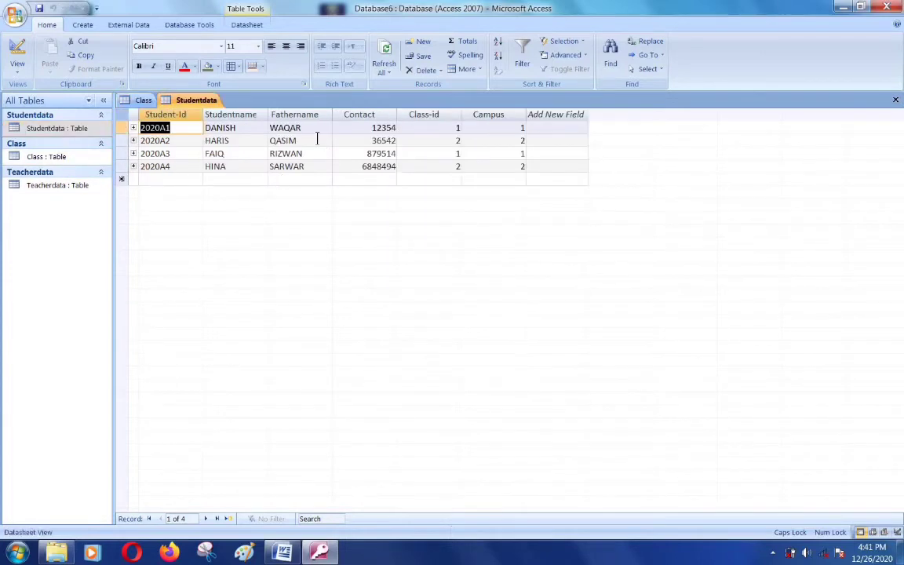
click(133, 128)
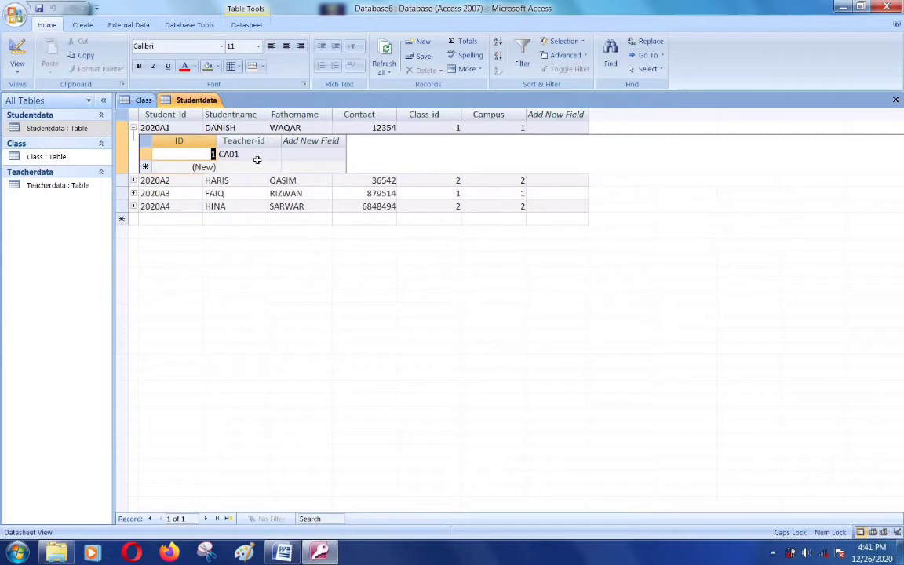
click(133, 128)
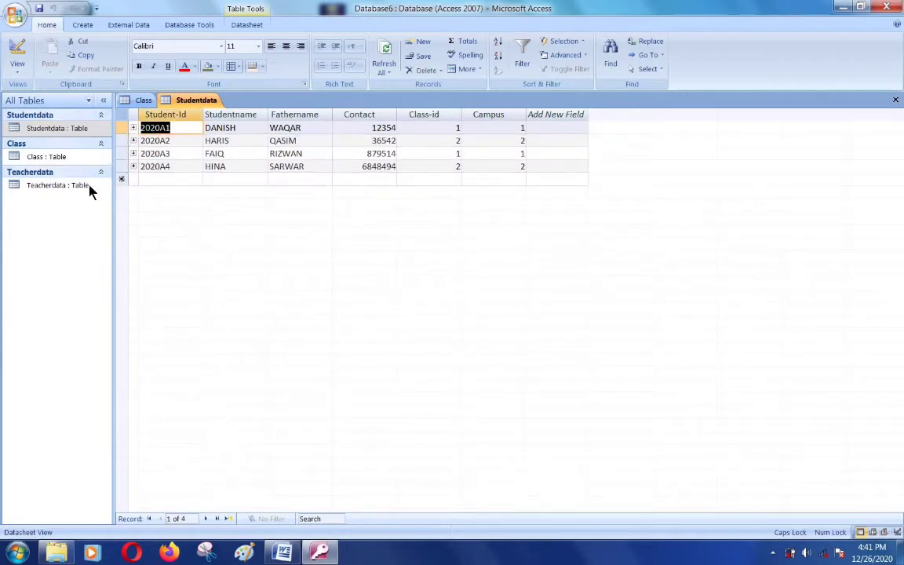
Open the Teacherdata table, examine the student records linked to teacher CA01, and close all three open tables
click(49, 190)
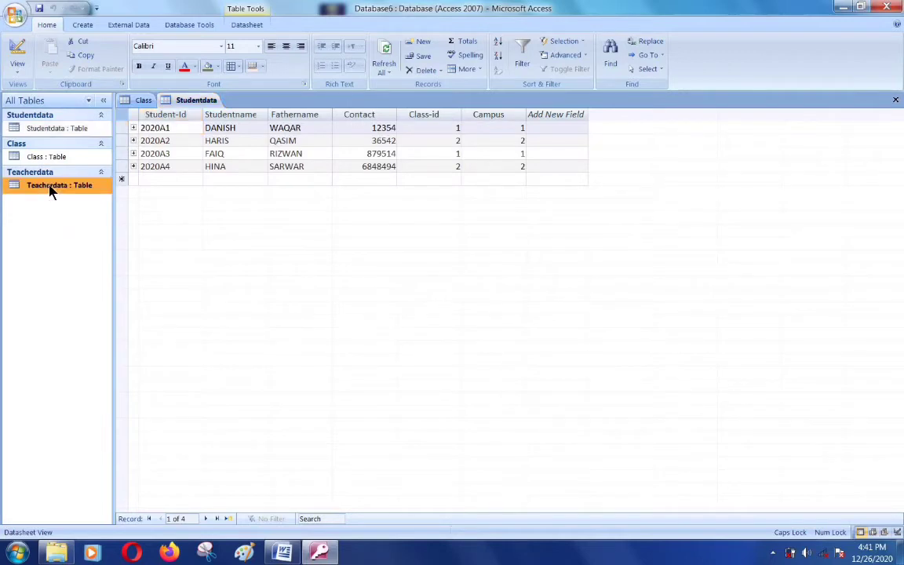
double_click(49, 190)
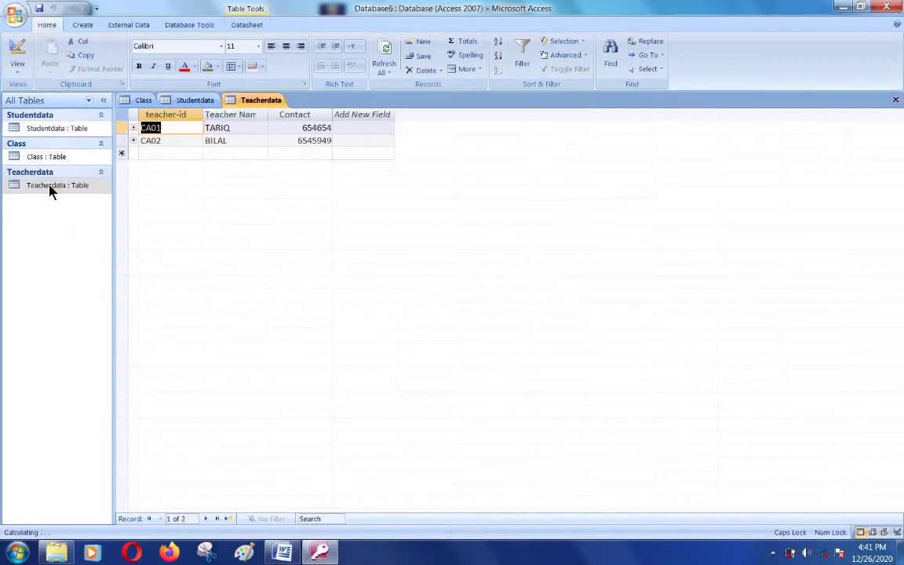
click(134, 128)
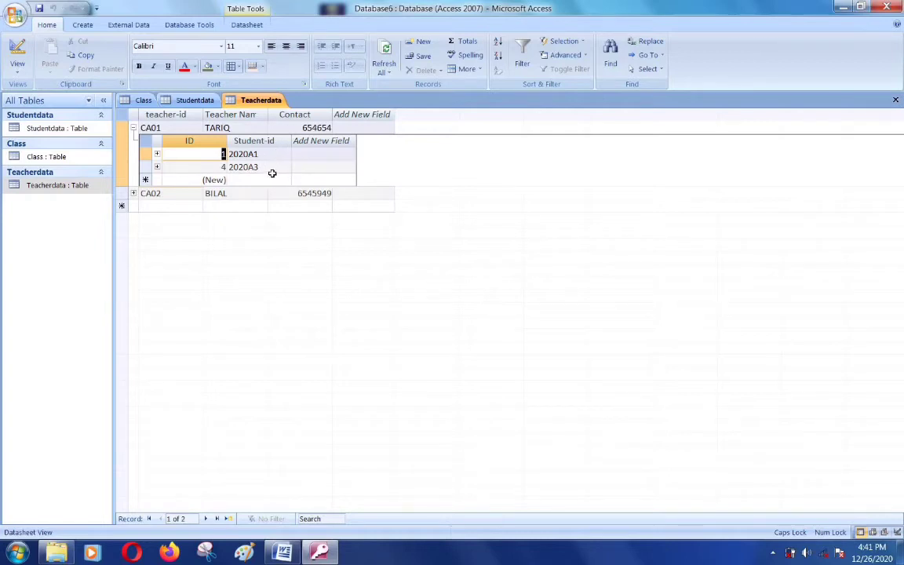
click(134, 128)
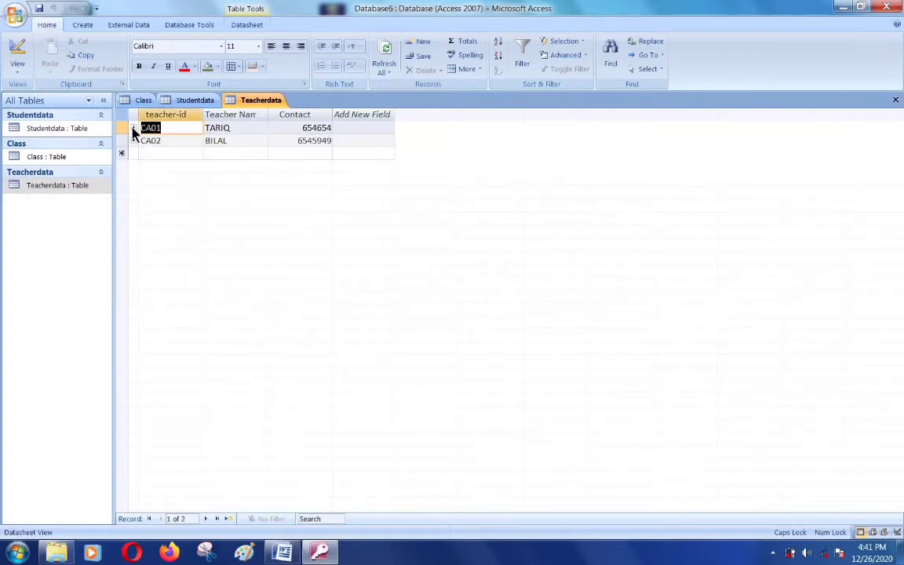
click(896, 100)
click(895, 100)
click(895, 100)
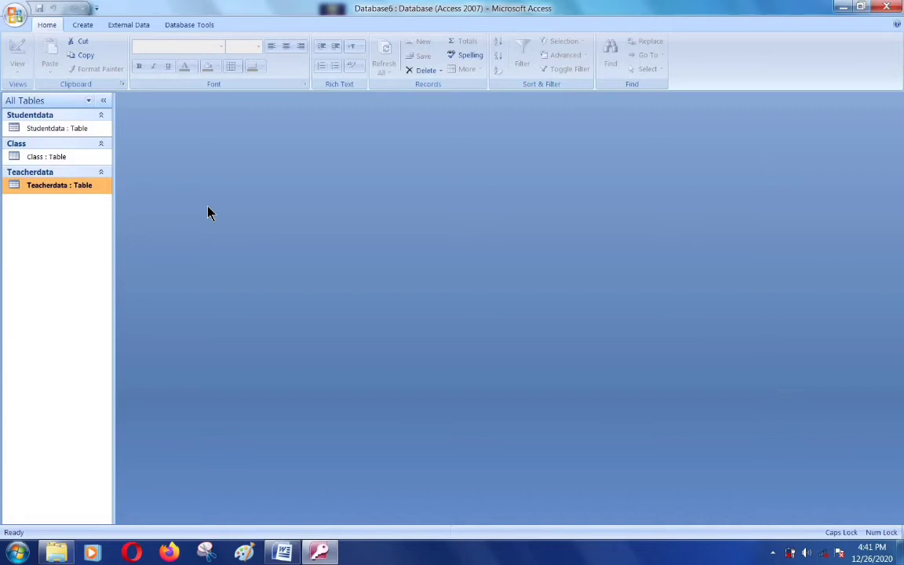
Open the Studentdata table to review its fields and records, and close it again
click(36, 130)
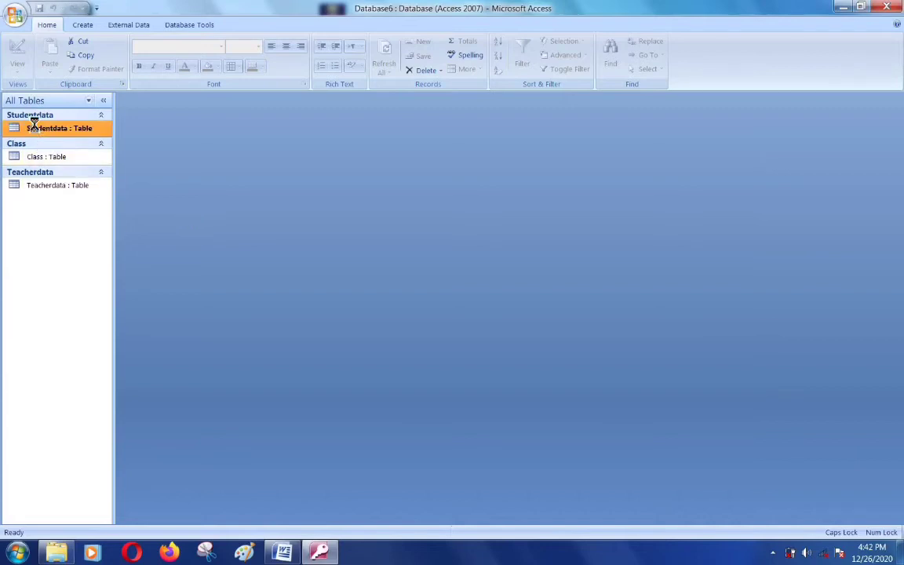
double_click(35, 129)
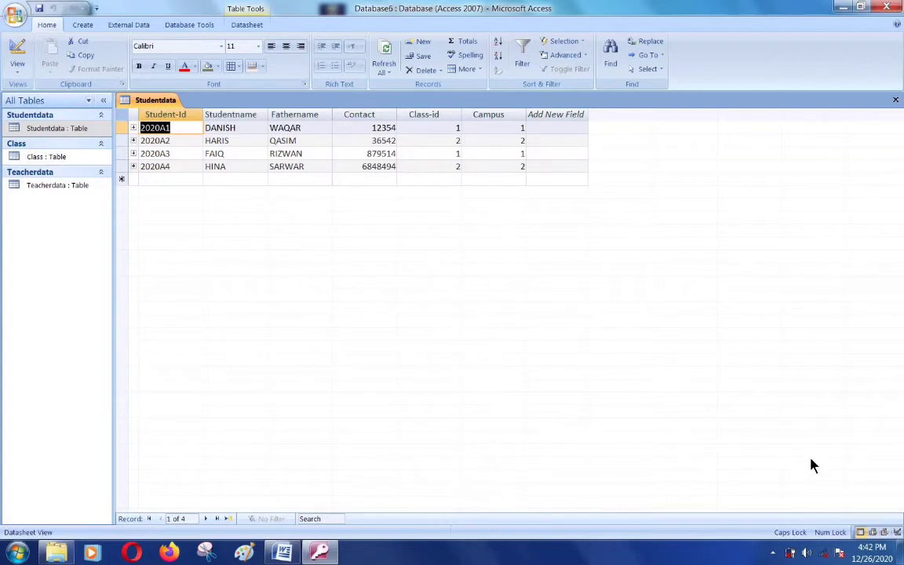
click(895, 100)
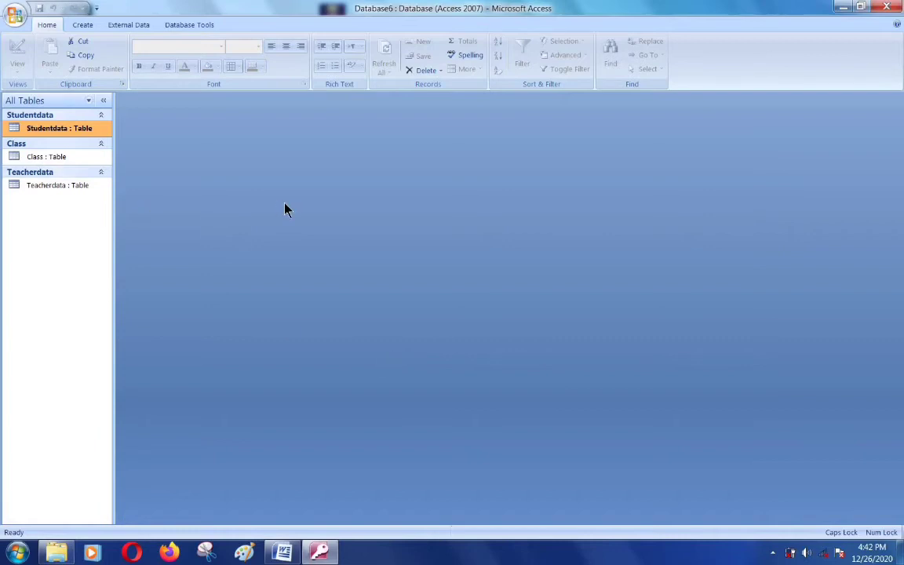
Start a new query with the Simple Query Wizard and add the Campus field from the Studentdata table
click(86, 28)
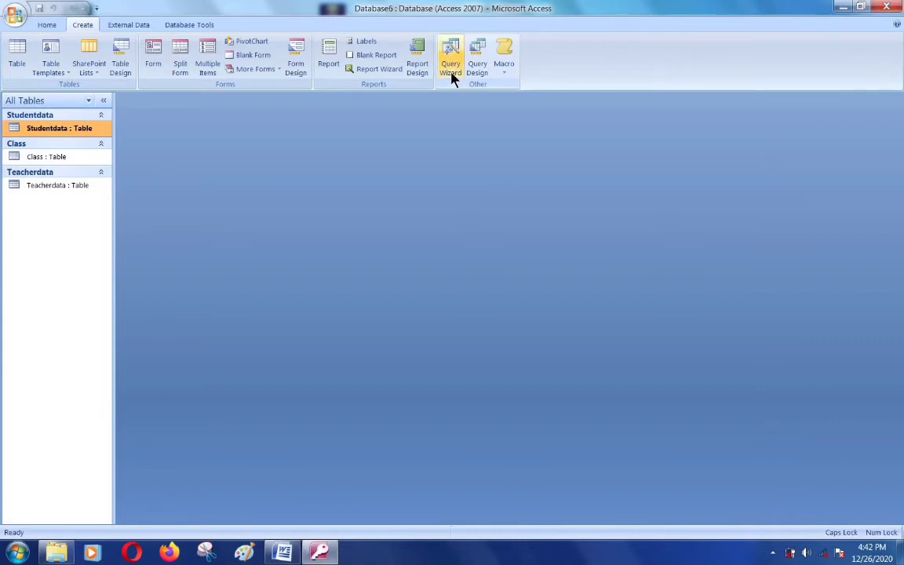
click(479, 76)
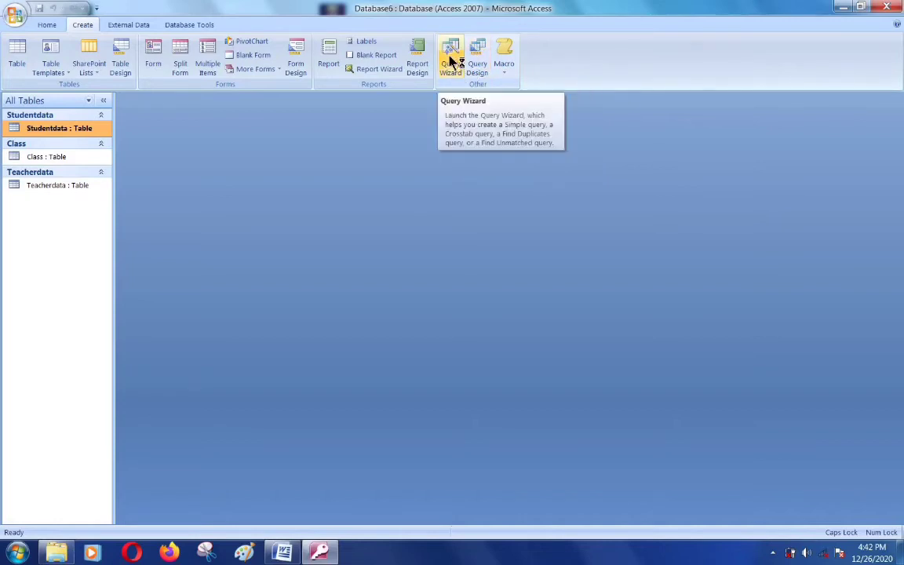
click(452, 62)
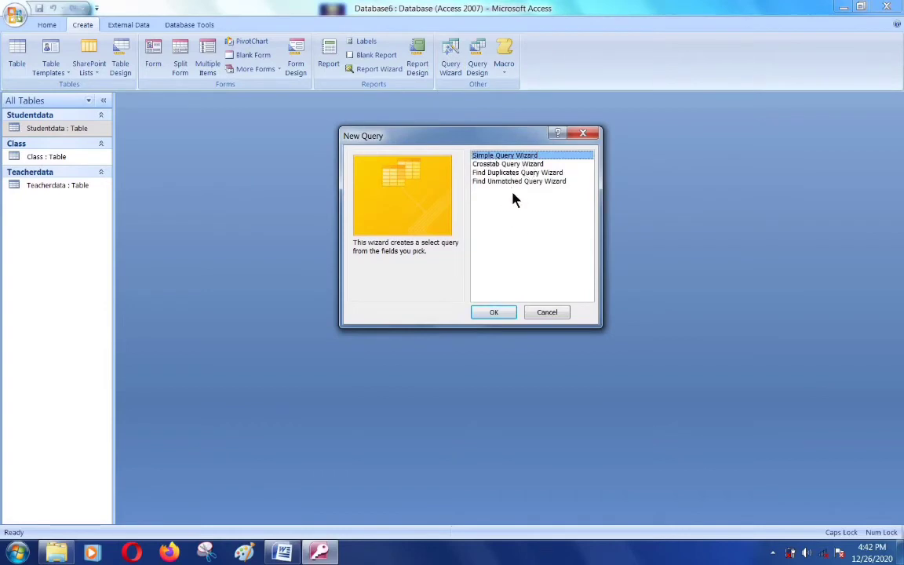
click(495, 313)
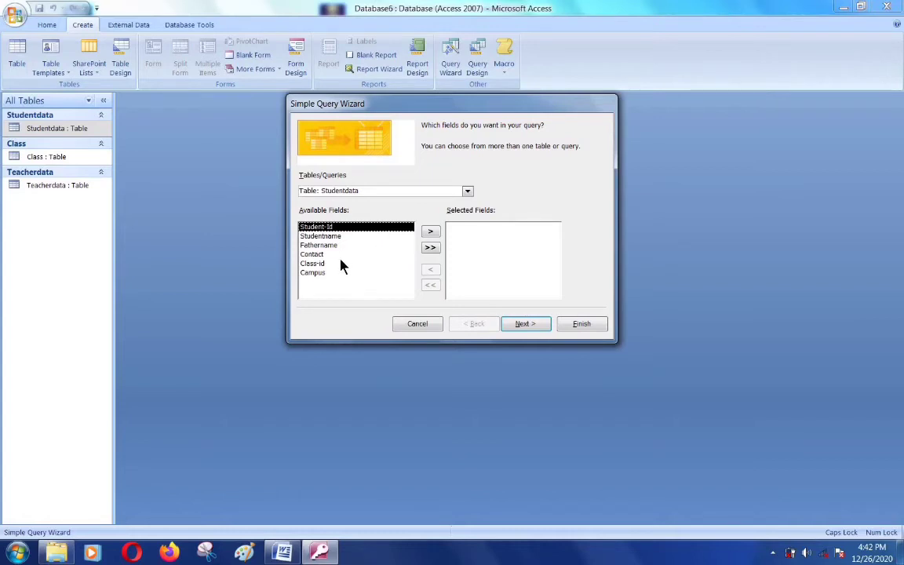
click(467, 191)
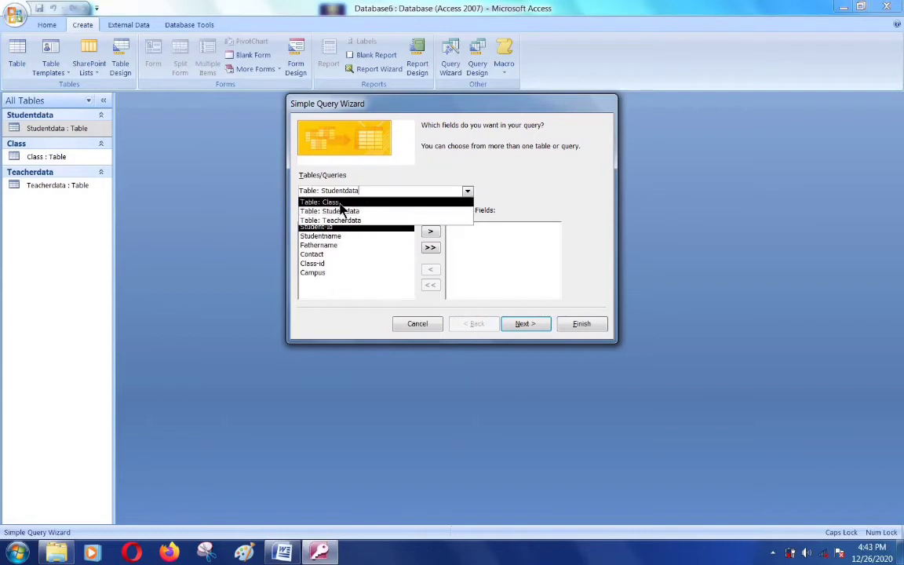
click(469, 192)
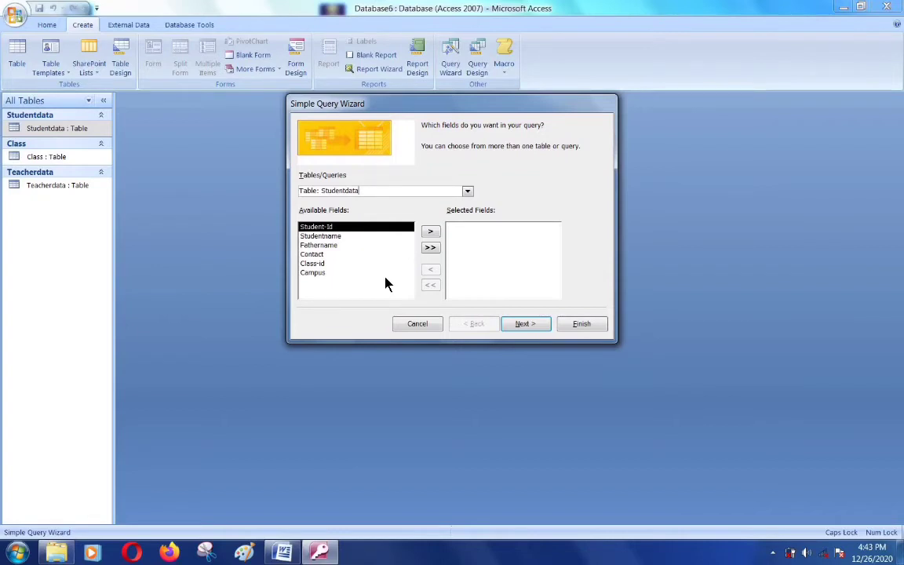
click(317, 273)
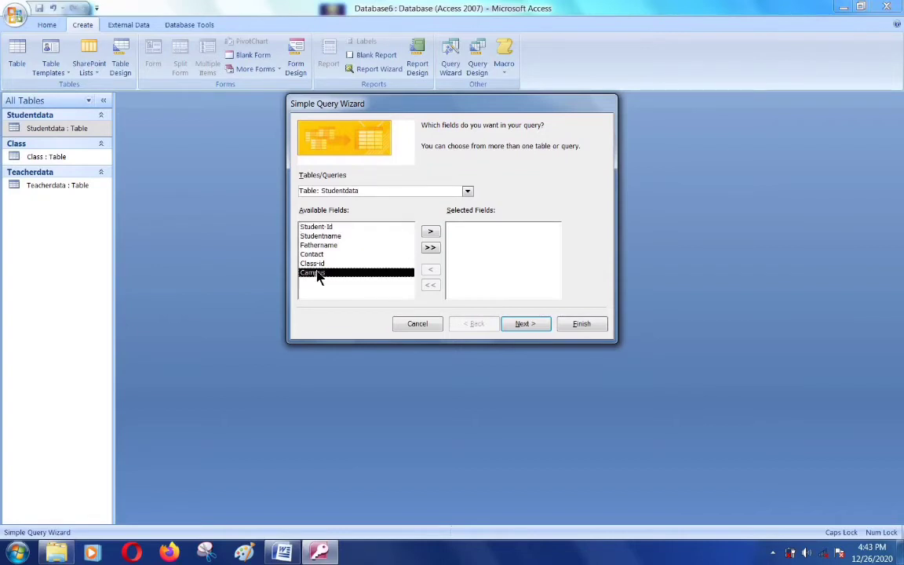
click(430, 233)
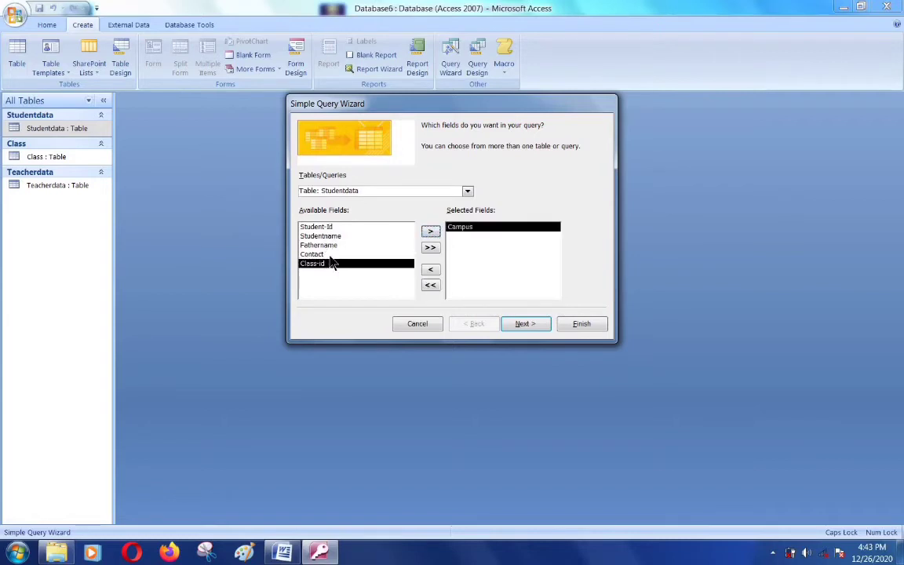
Add the Student-id and Teacher-id fields from the Class table to the query
click(468, 191)
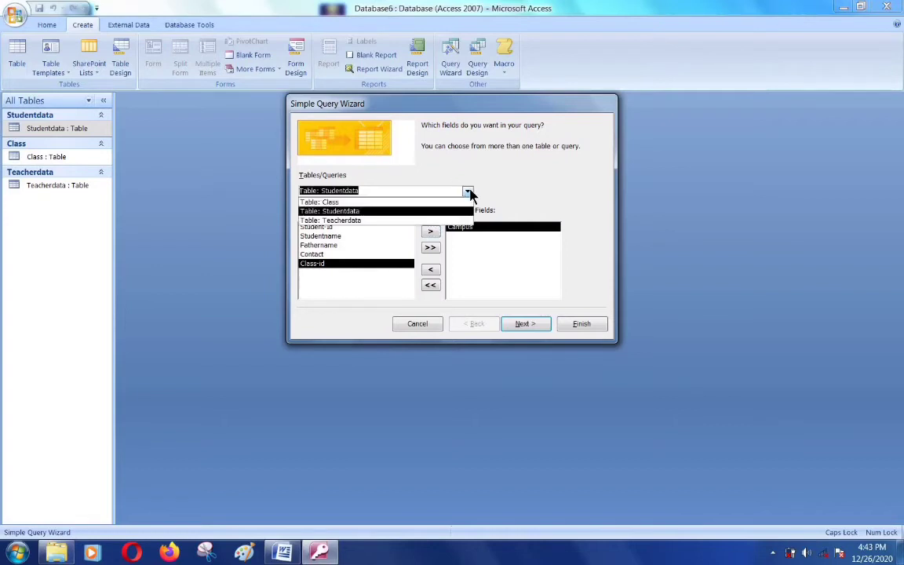
click(327, 203)
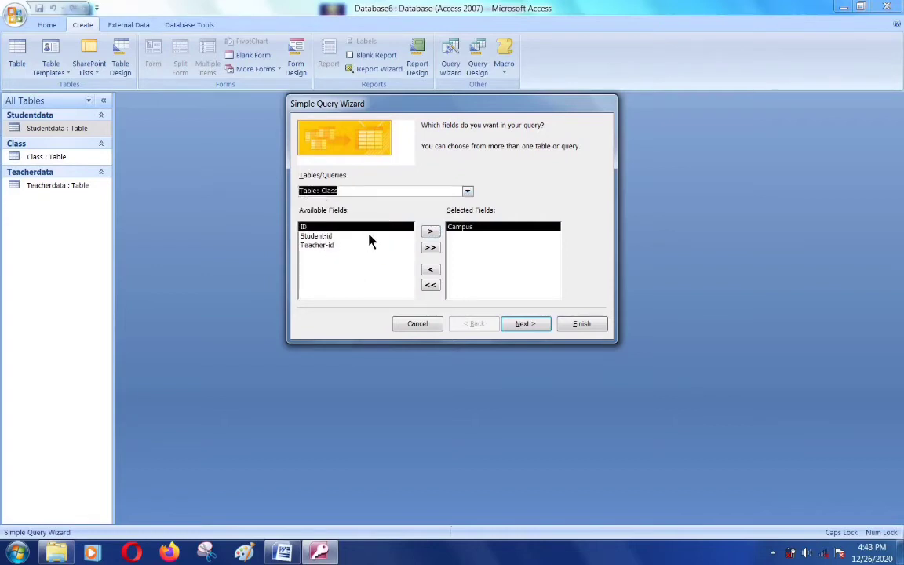
click(328, 237)
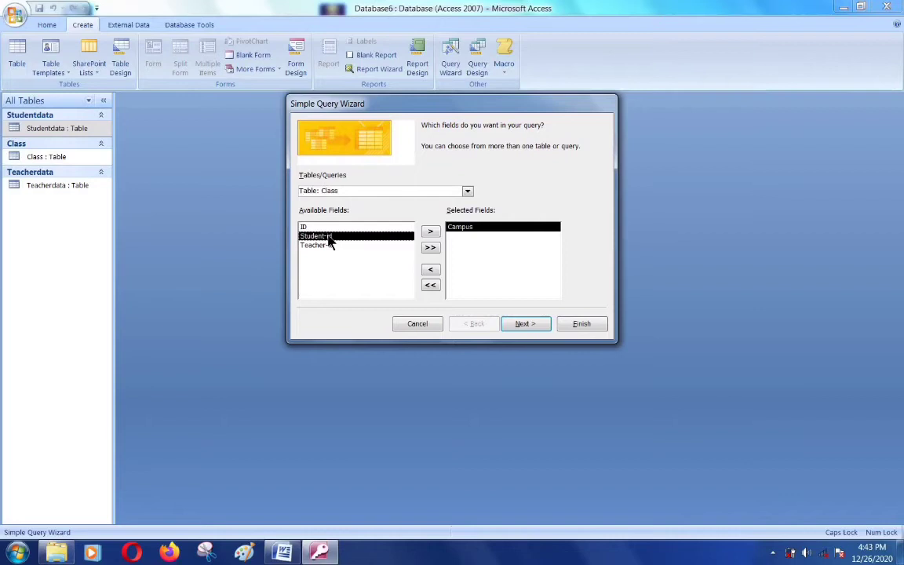
click(430, 232)
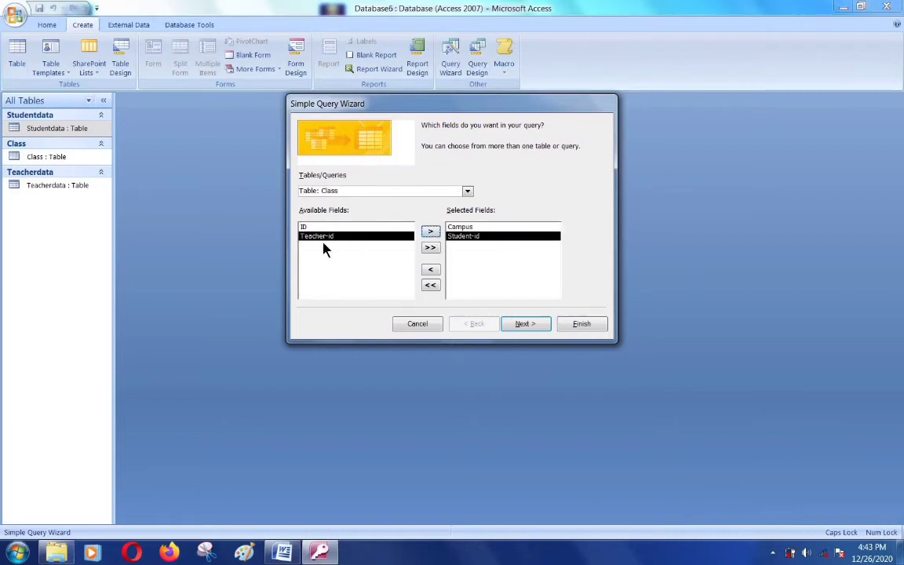
click(430, 232)
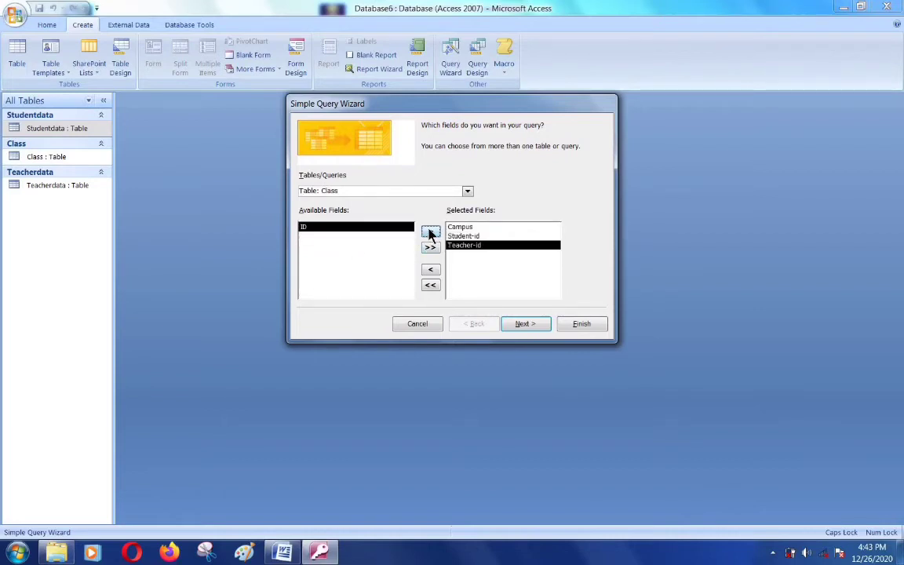
Return to the Studentdata table as the field source and add its Contact field to the query
click(468, 192)
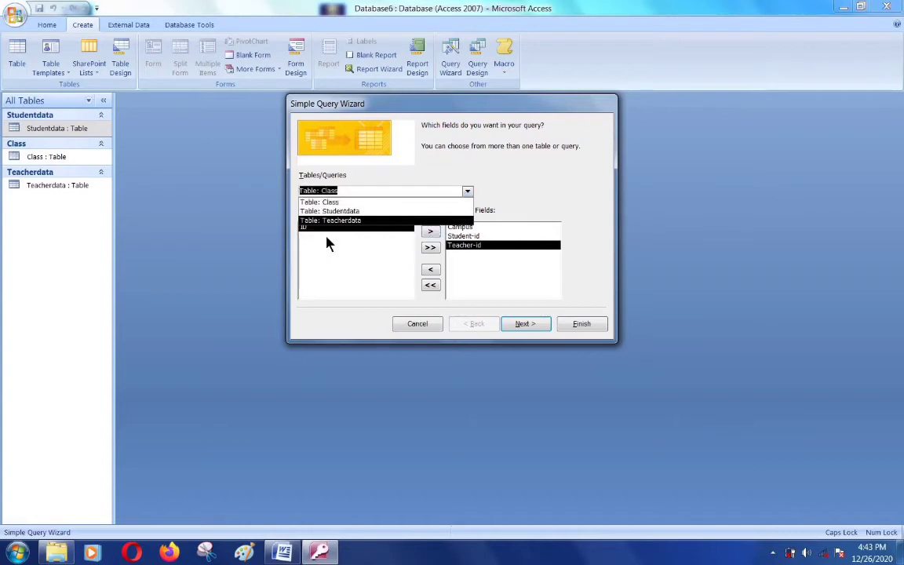
click(343, 208)
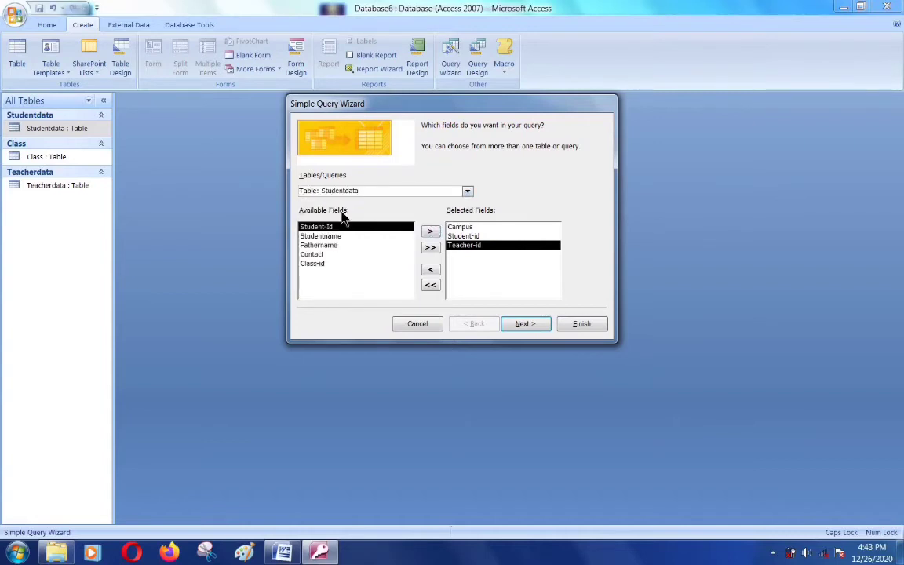
click(317, 255)
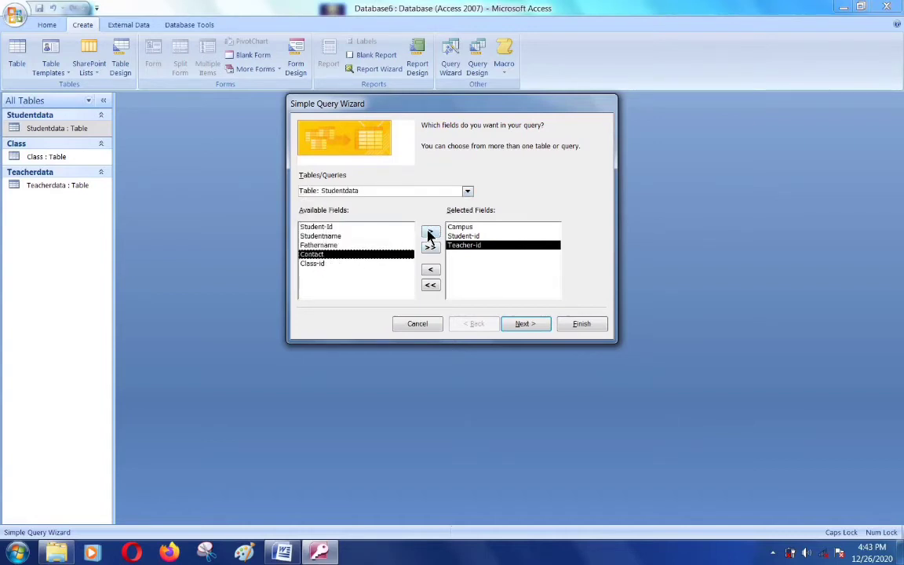
click(430, 232)
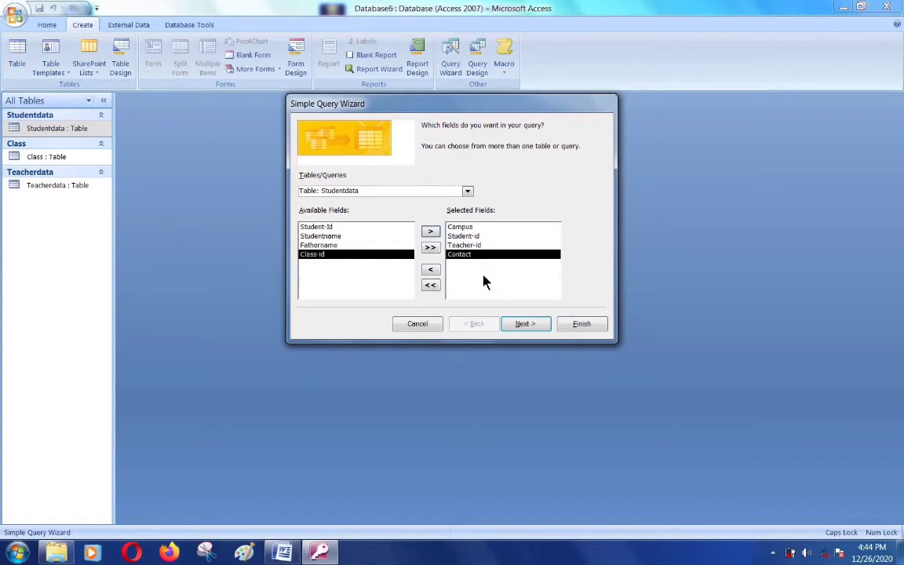
Finish the wizard as a detail query, keeping the suggested title and opening the query to view its information
click(524, 327)
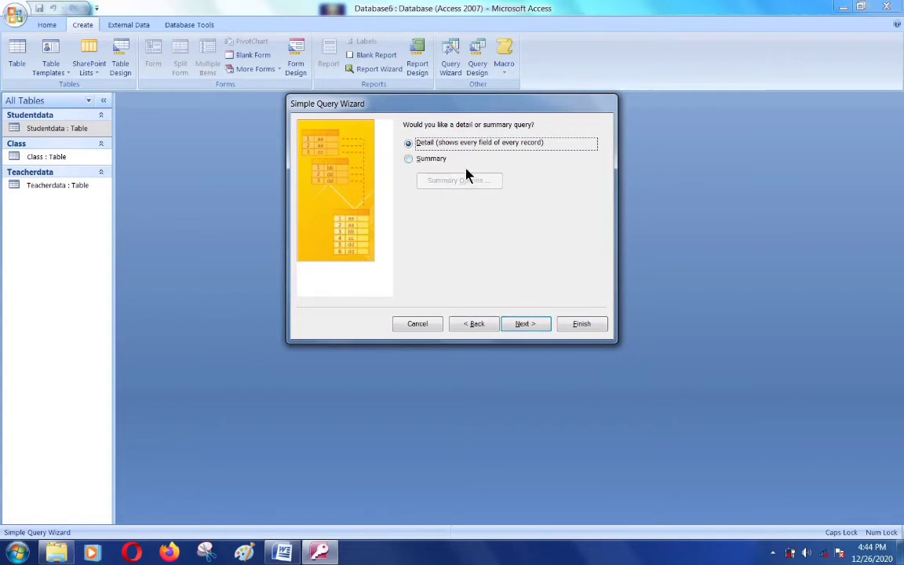
click(524, 326)
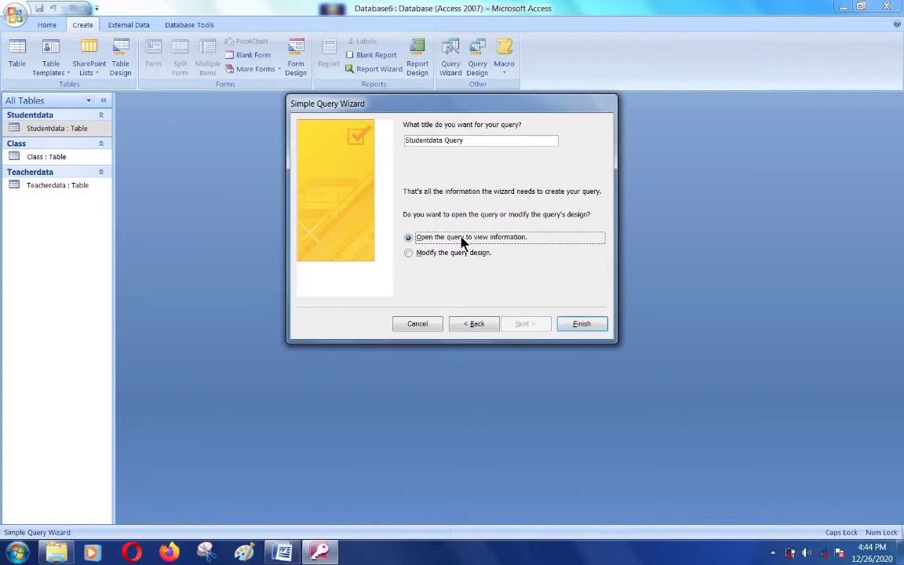
click(593, 328)
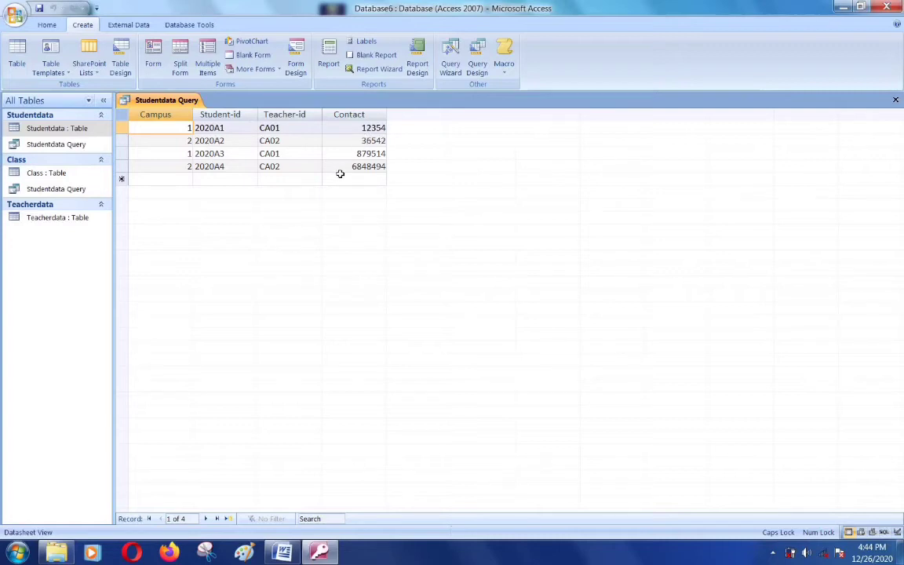
Filter the query's Campus column to show only records with the value 1
click(45, 26)
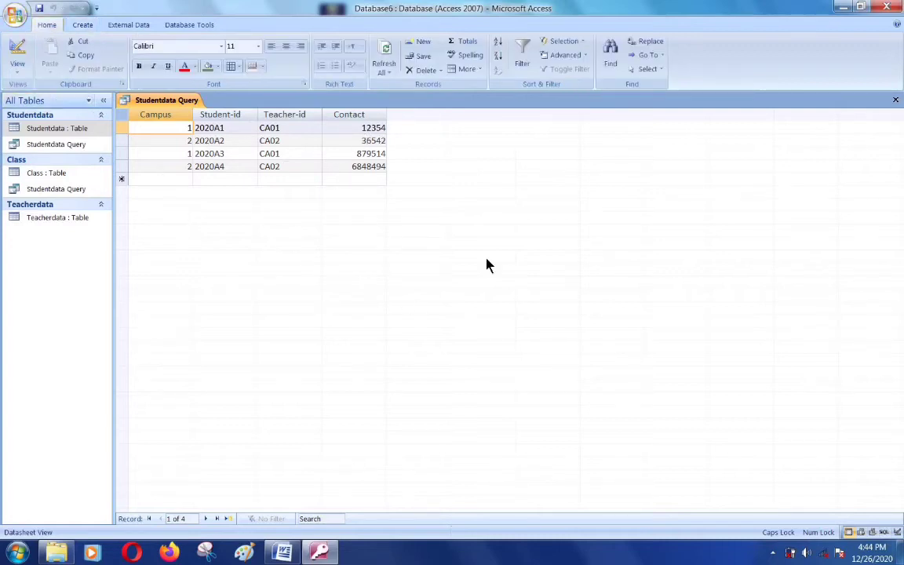
click(521, 59)
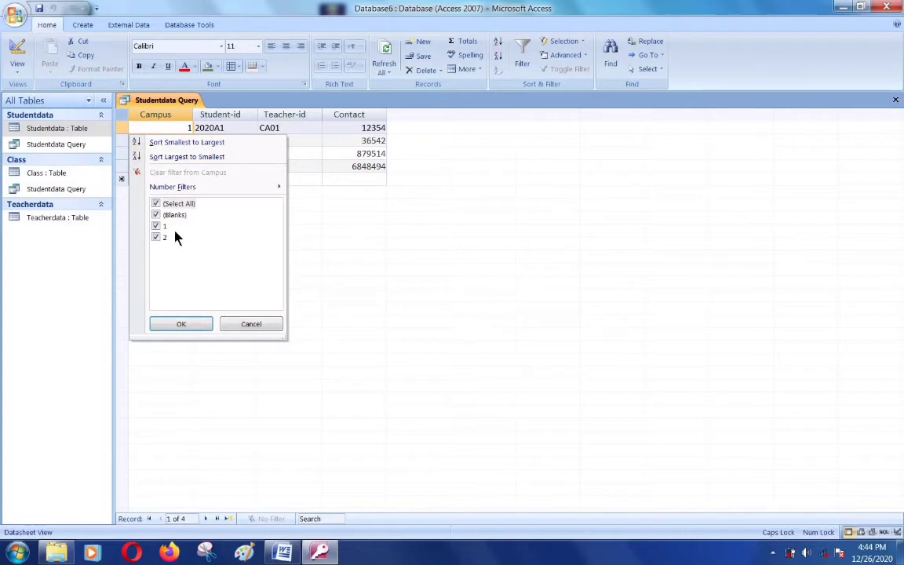
click(157, 204)
click(157, 226)
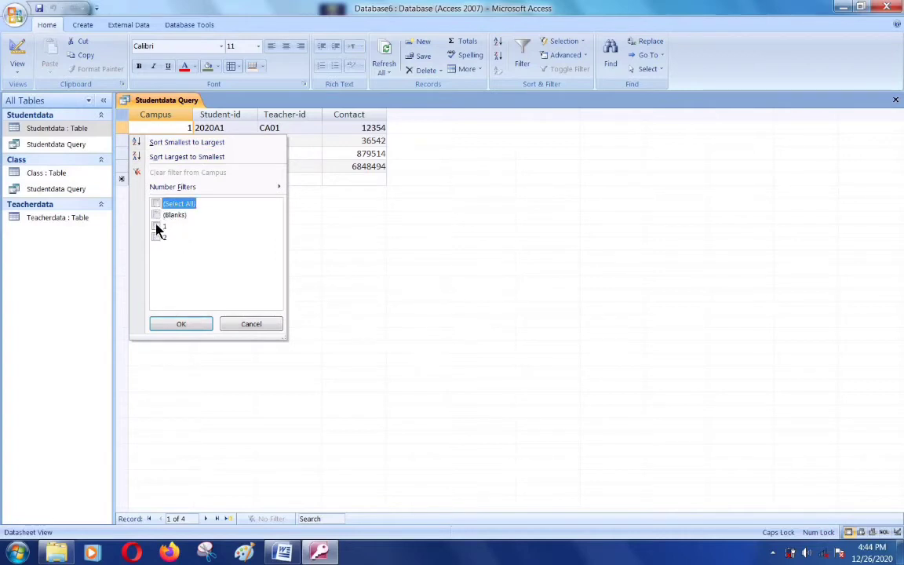
click(180, 325)
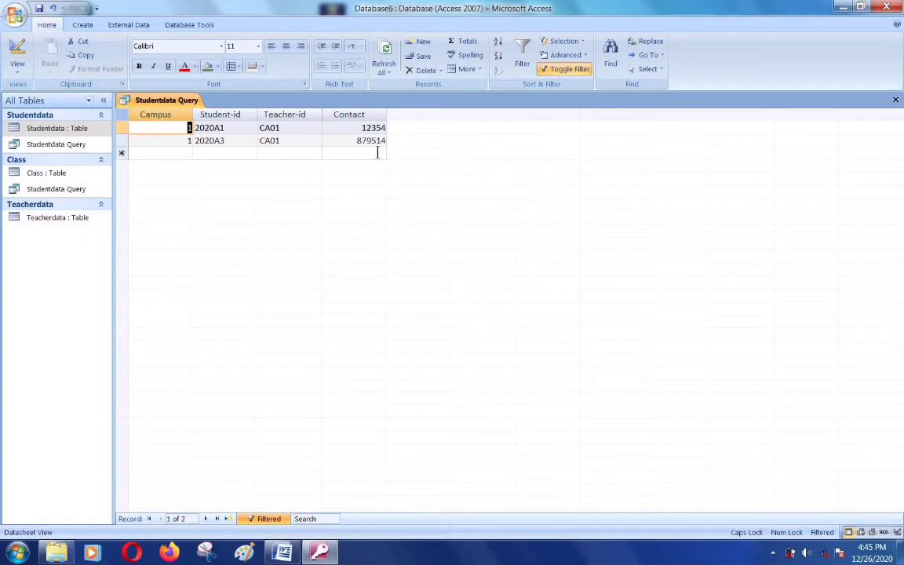
Close the filtered Studentdata Query and save the changes to its design
click(895, 101)
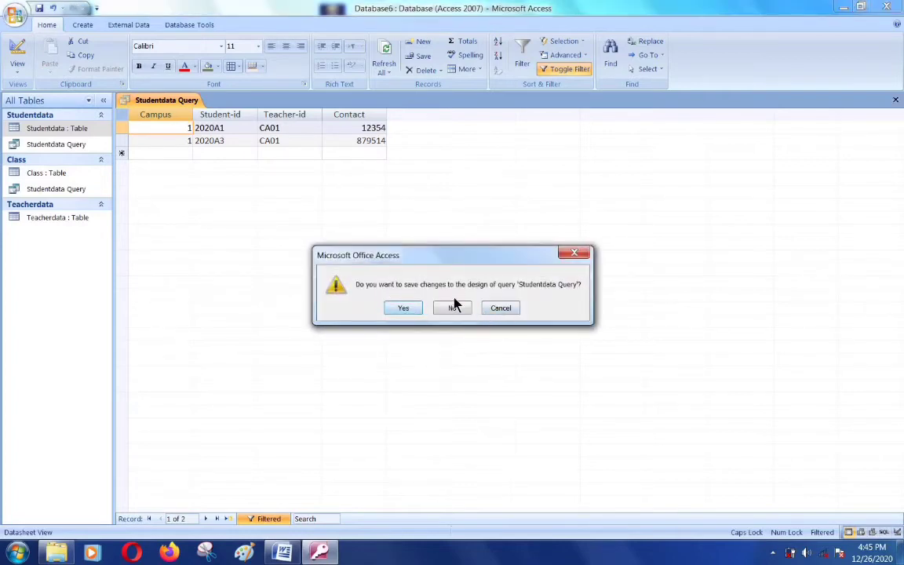
click(403, 308)
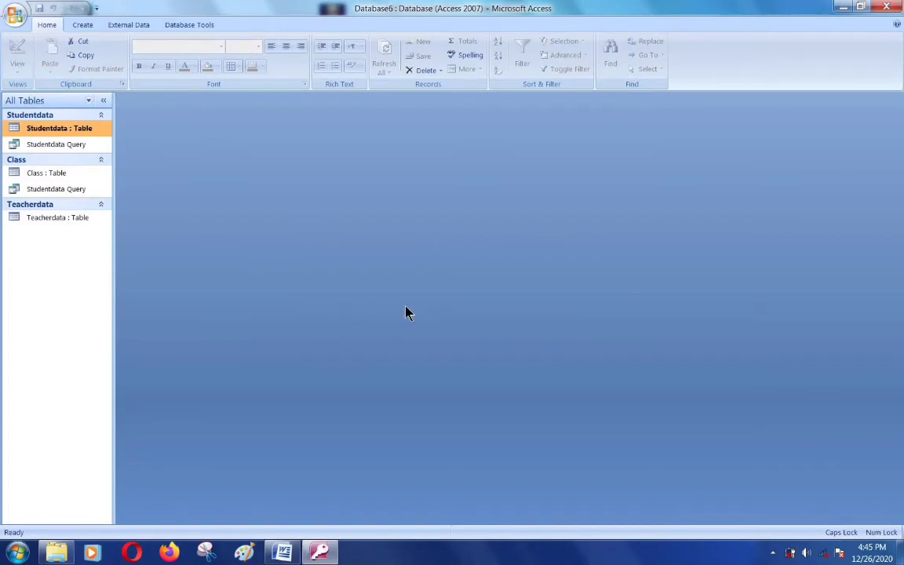
Review the records in the Studentdata table and in the saved Studentdata Query, closing each one after viewing
double_click(80, 127)
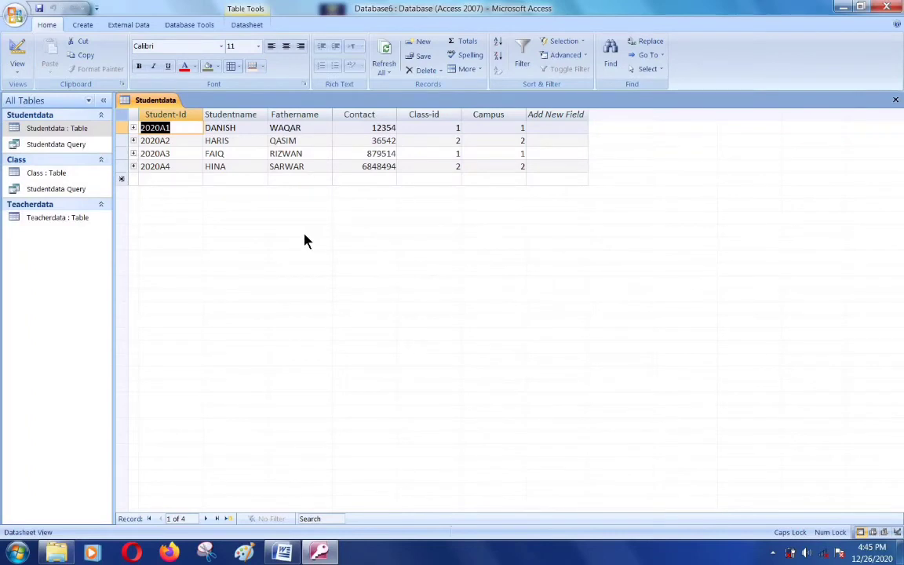
click(895, 101)
double_click(68, 144)
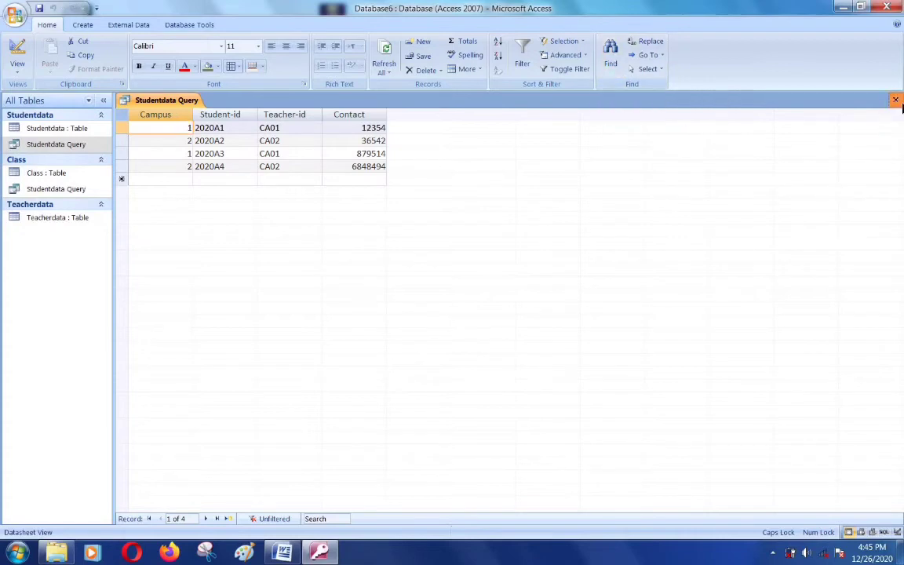
click(895, 99)
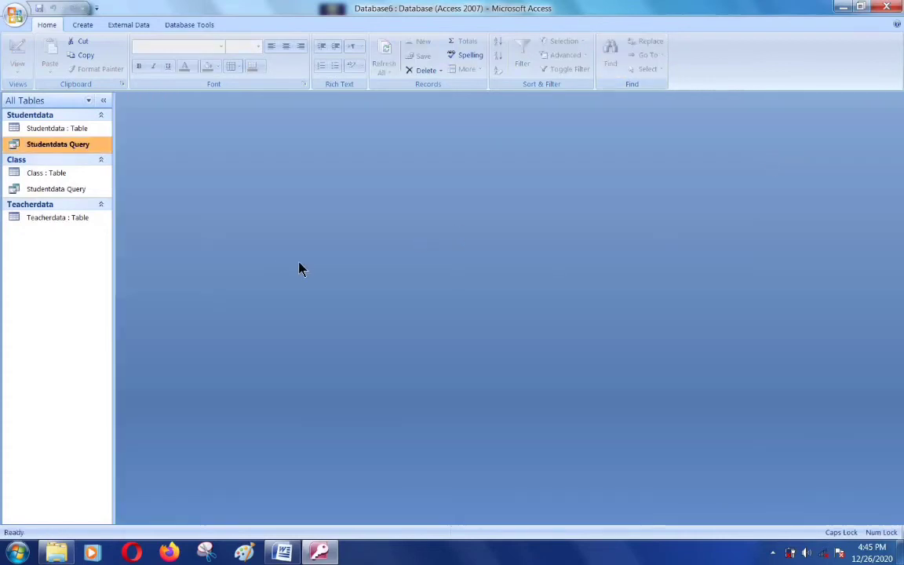
click(82, 25)
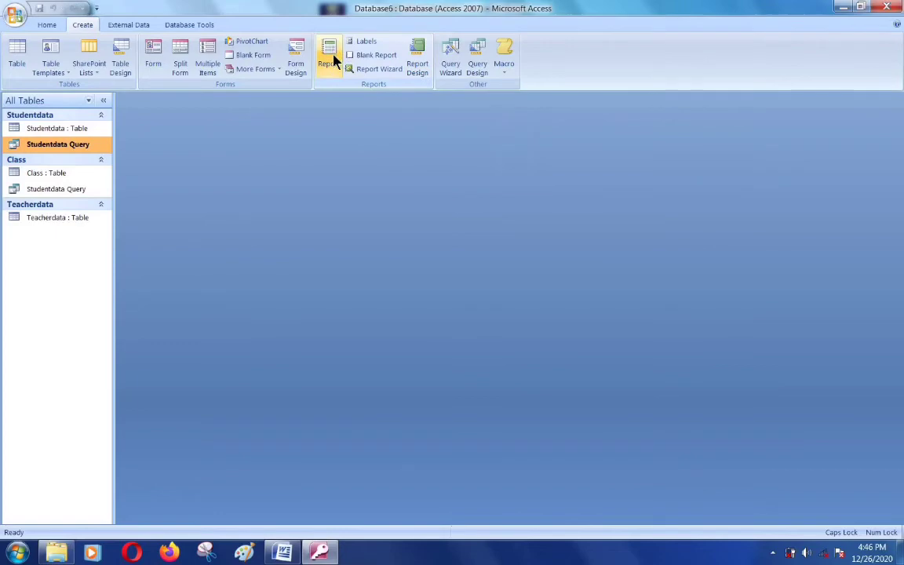
click(417, 66)
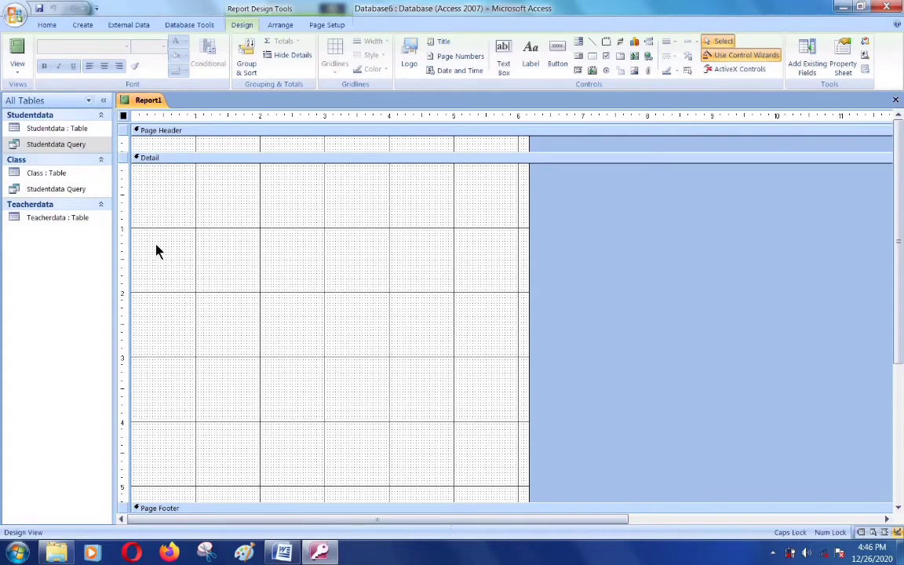
drag(901, 229, 894, 197)
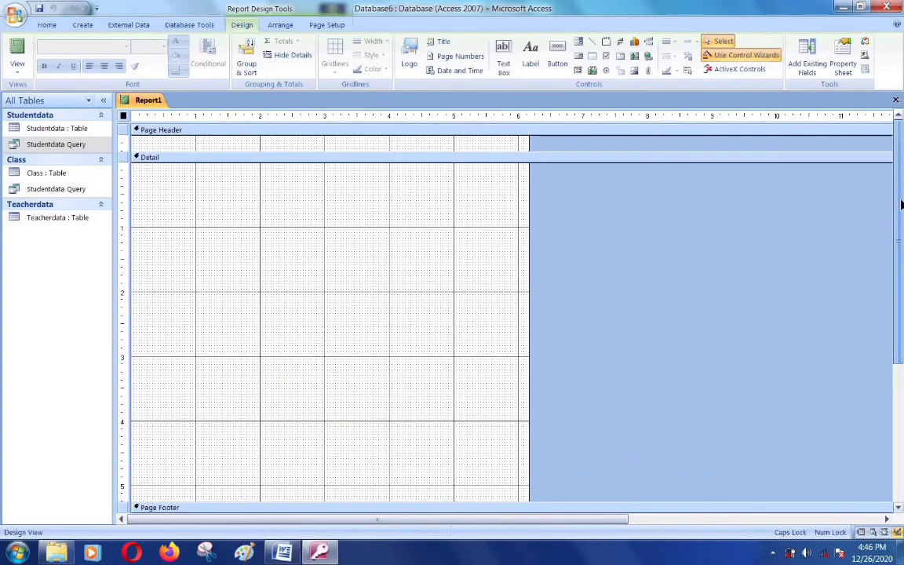
click(896, 100)
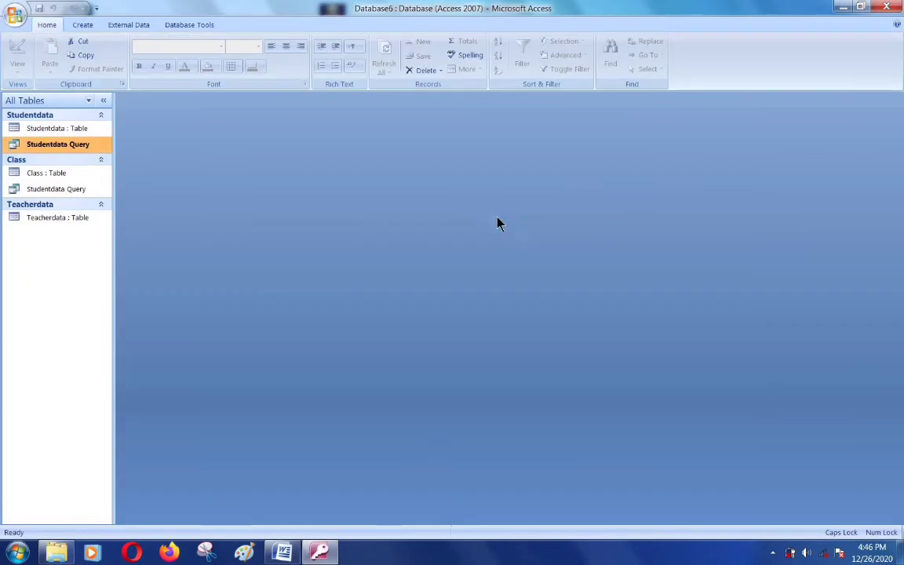
Start the Report Wizard and choose the Studentdata table as the source of the report's fields
click(81, 25)
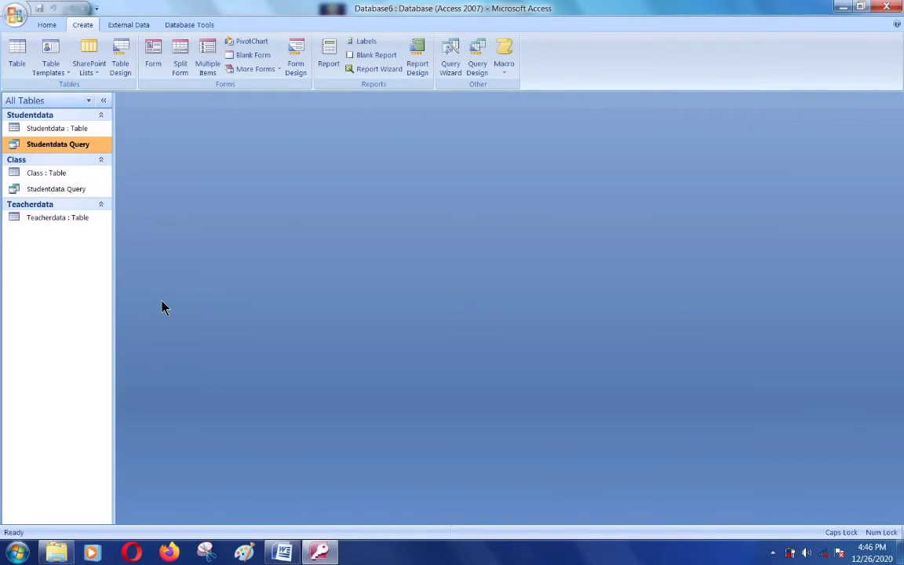
click(362, 70)
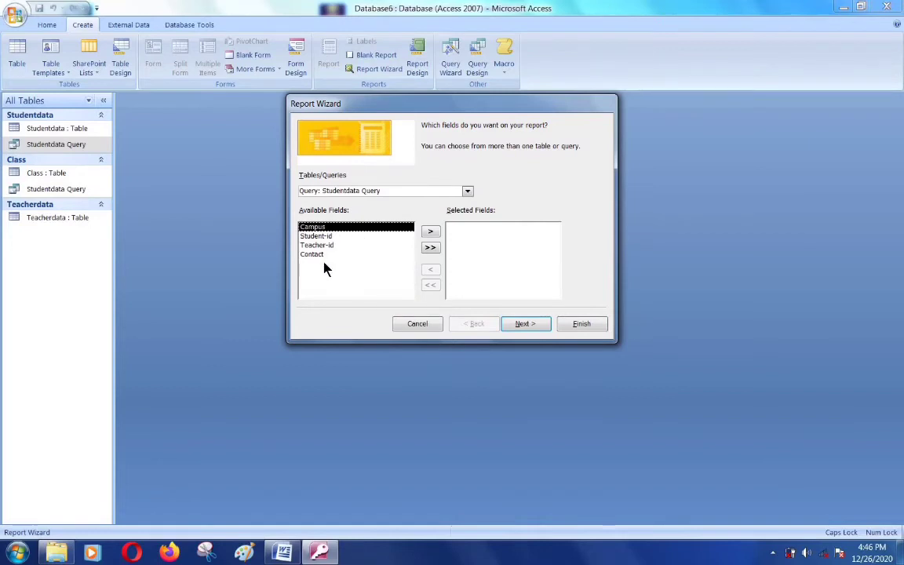
click(466, 191)
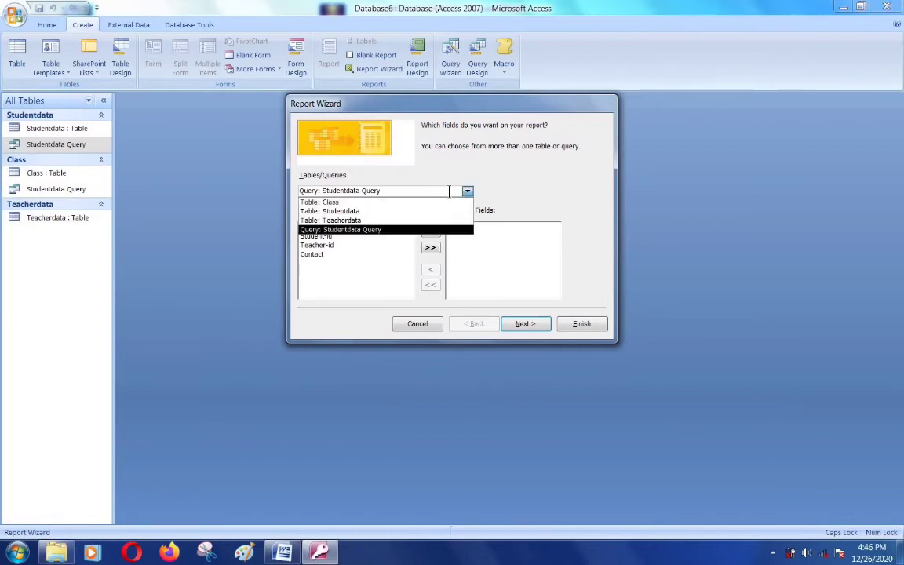
click(339, 212)
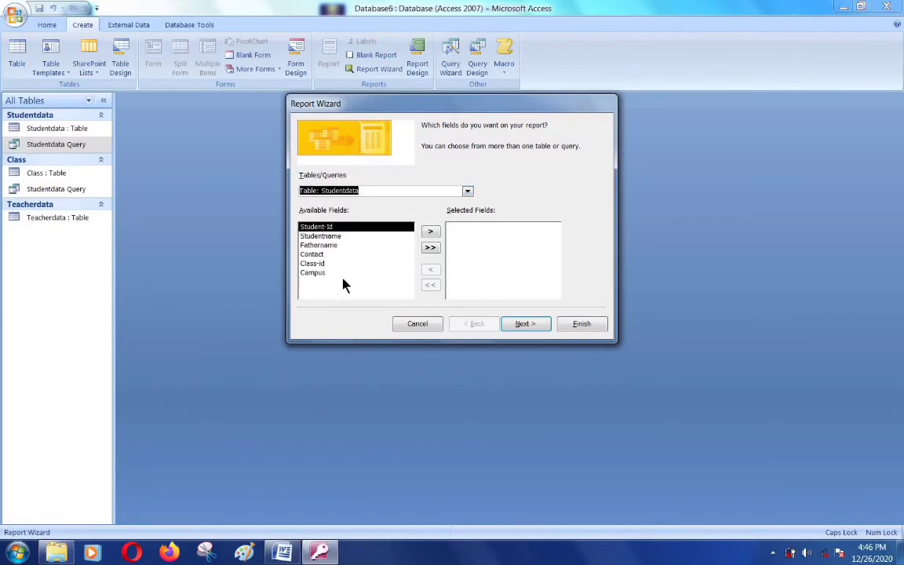
click(430, 233)
click(431, 233)
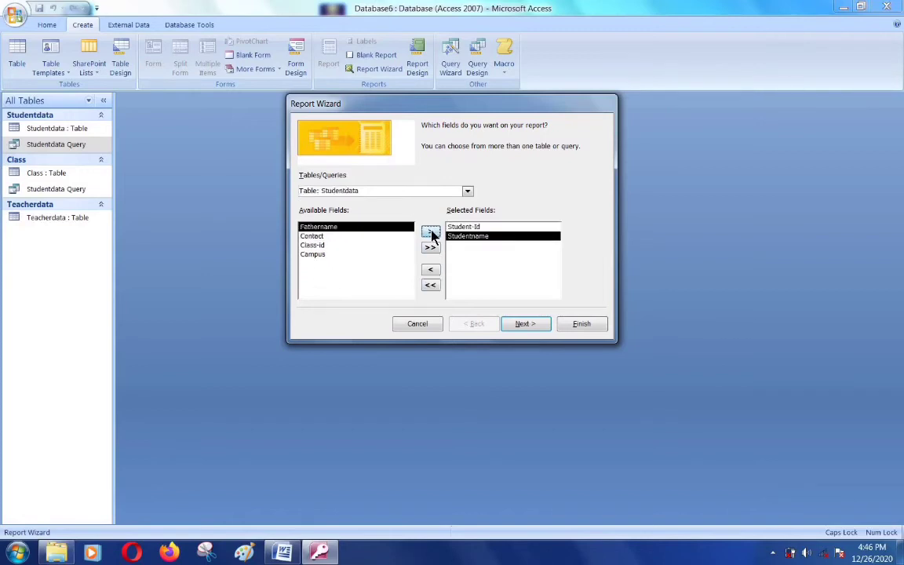
click(431, 233)
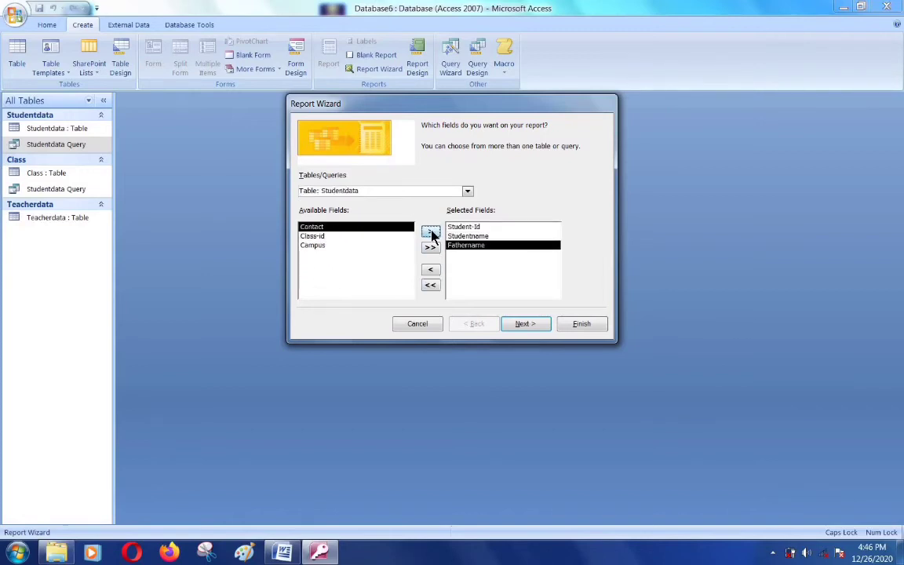
click(431, 233)
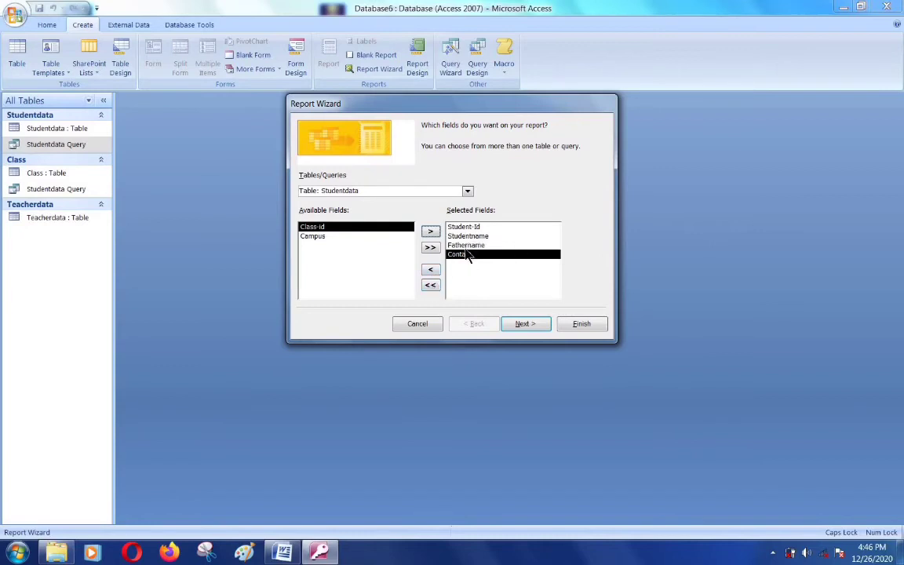
click(431, 286)
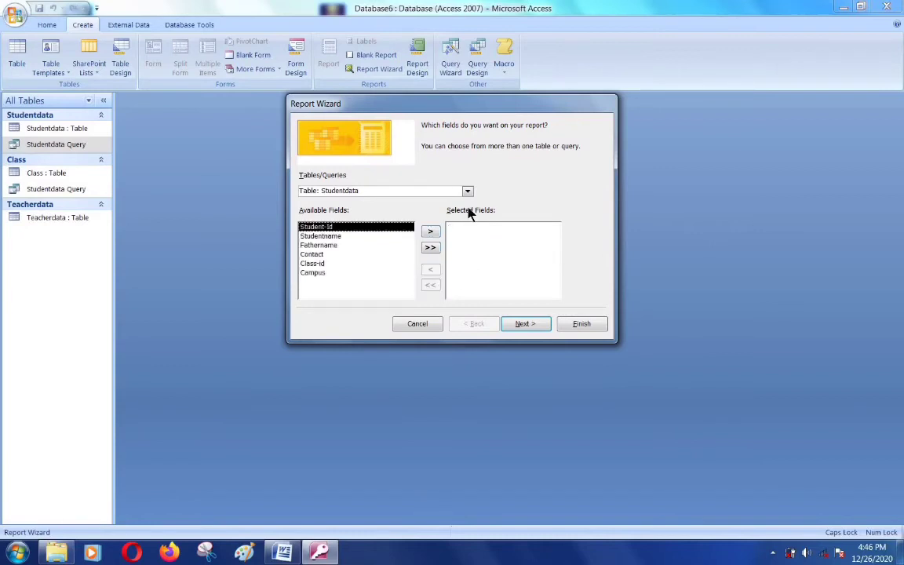
Add the Campus, Class-id and Student-Id fields to the report in that order
click(311, 274)
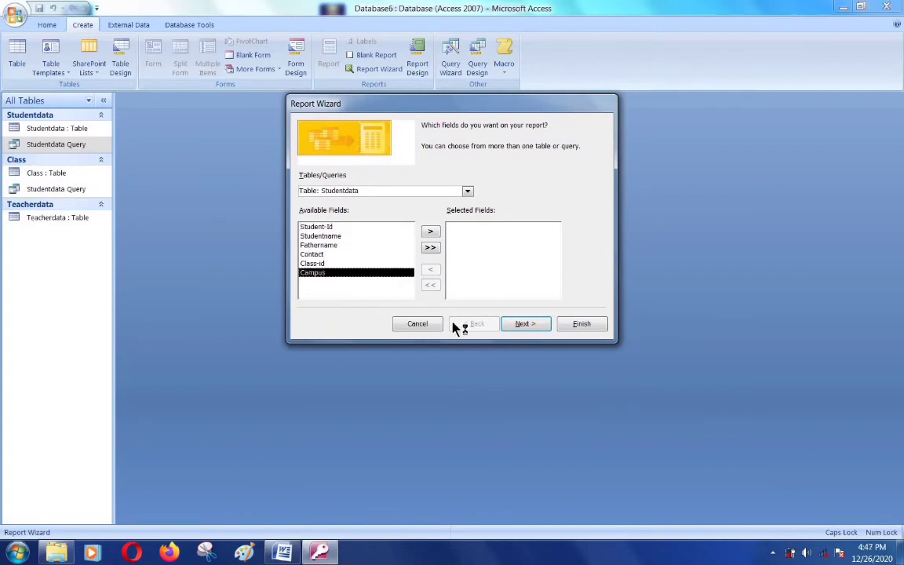
click(432, 232)
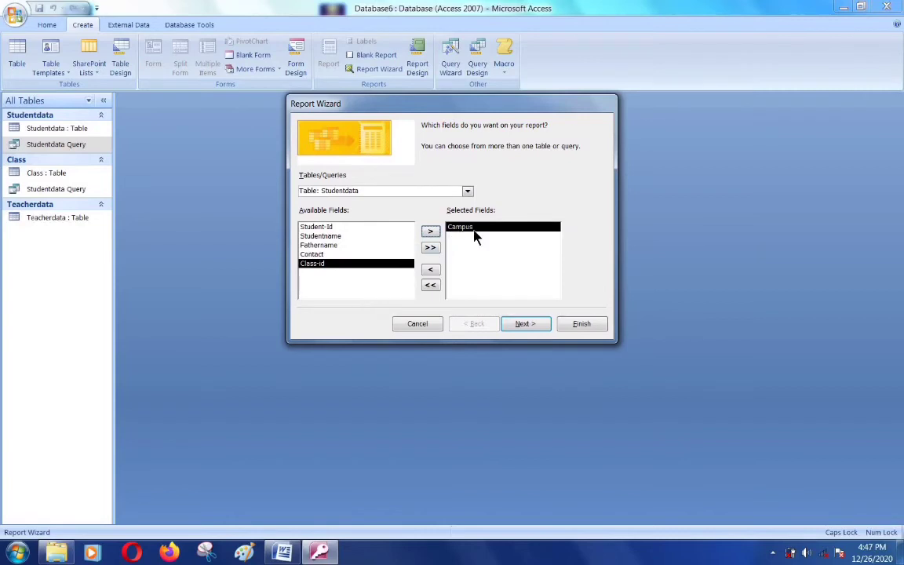
click(431, 233)
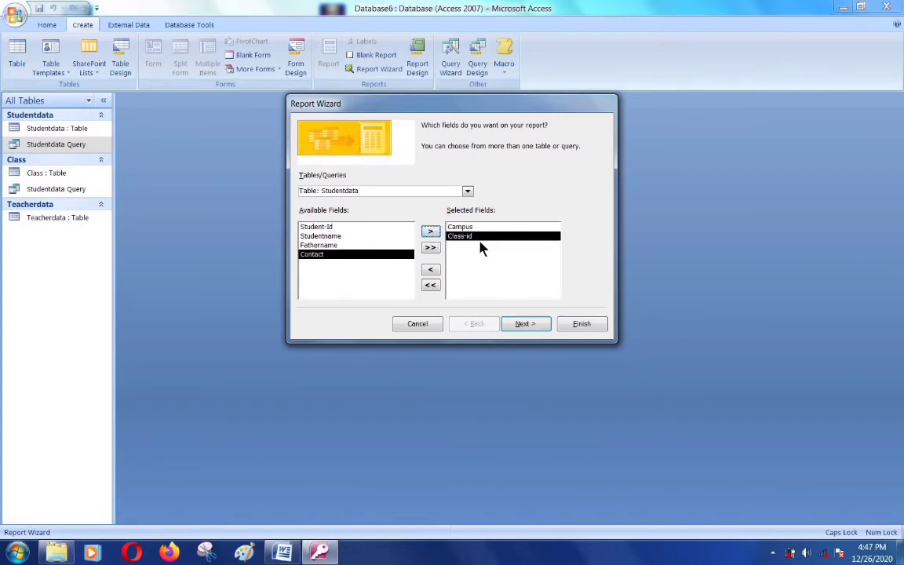
click(337, 226)
click(431, 233)
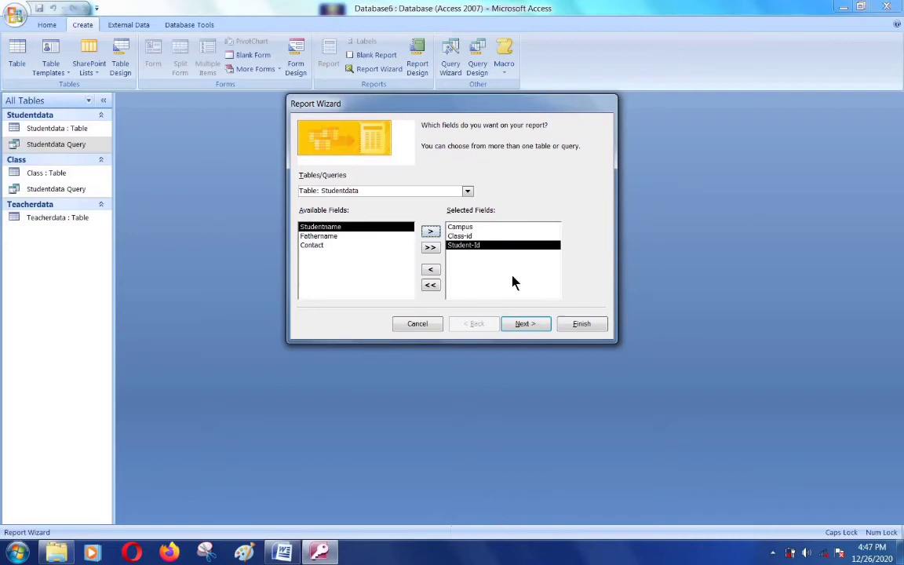
Proceed to the report's sort order options without adding any grouping levels
click(529, 326)
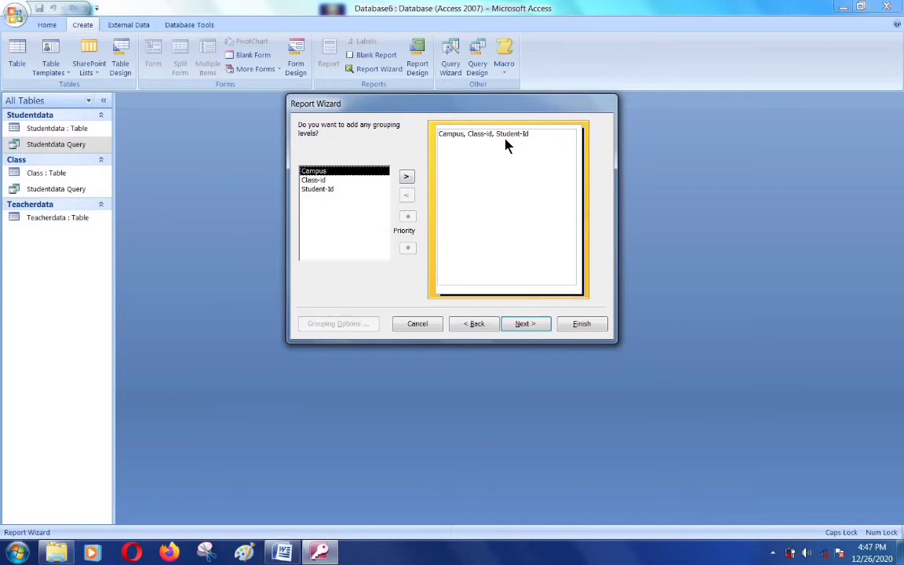
click(523, 328)
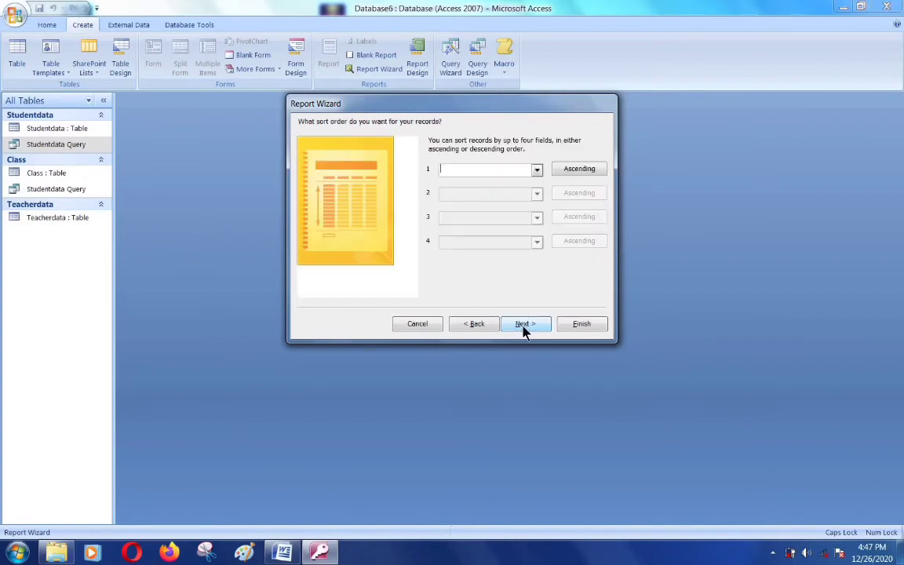
click(473, 324)
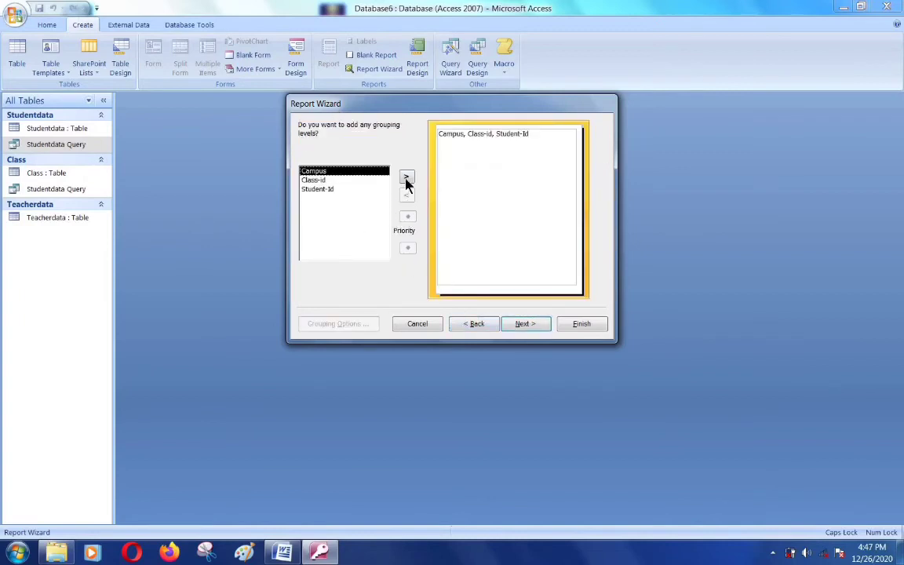
click(537, 328)
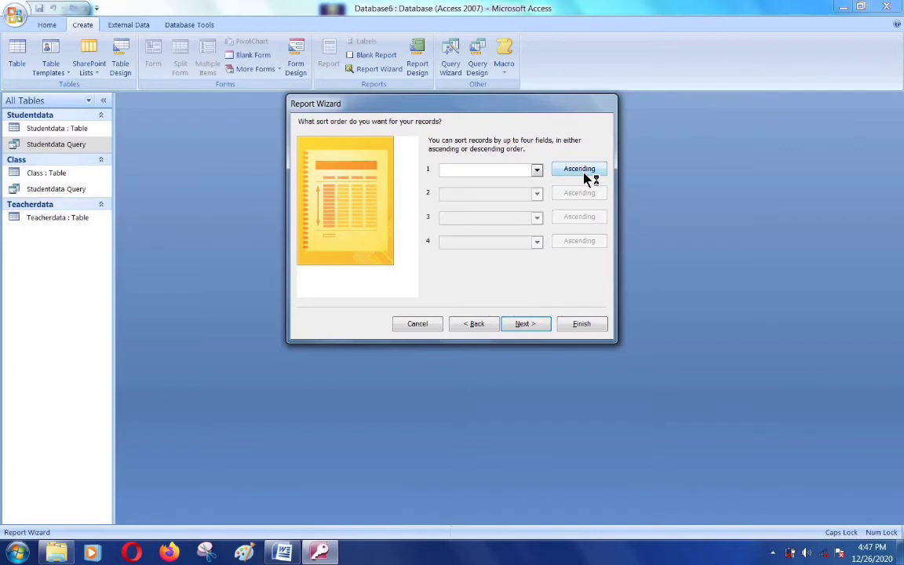
Sort the report's records ascending by Campus, Class-id and Student-Id, leaving the fourth sort level empty
click(538, 172)
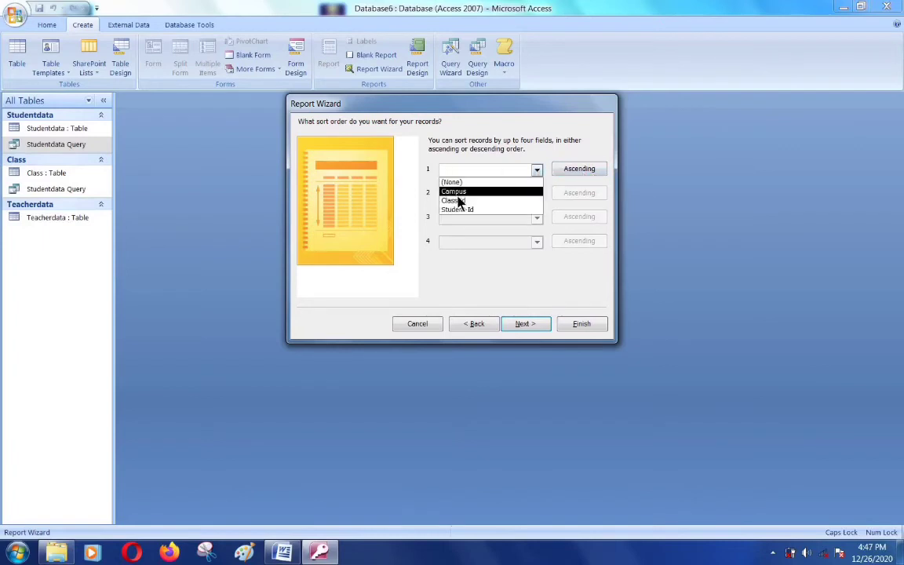
click(465, 193)
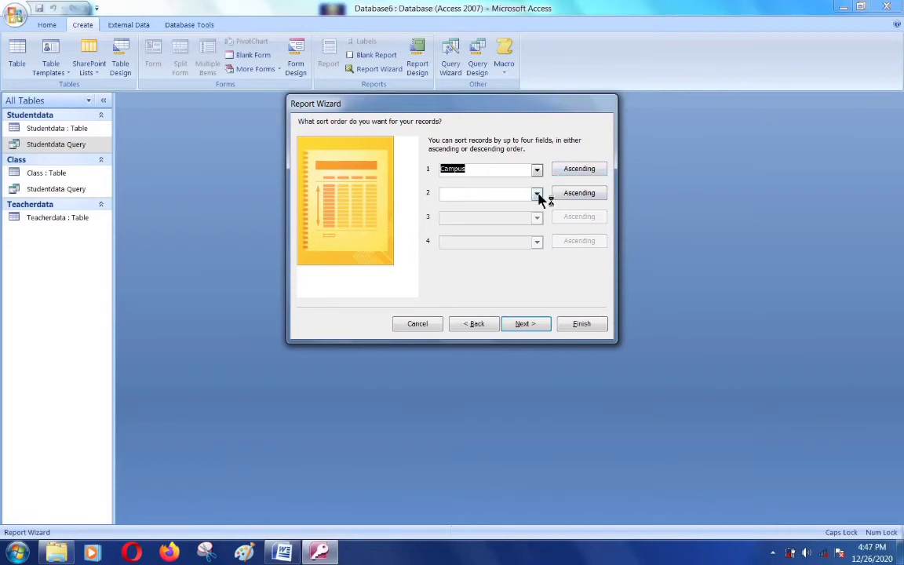
click(536, 193)
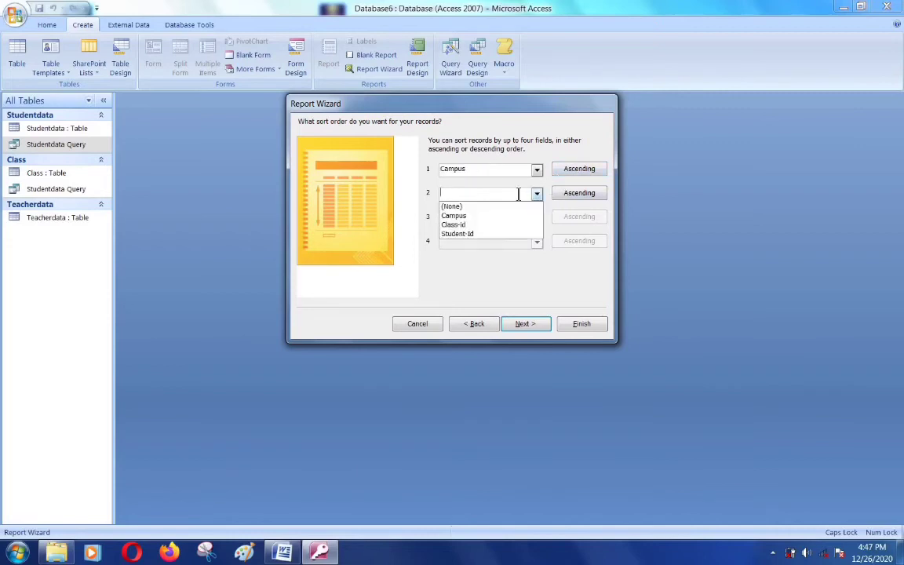
click(479, 225)
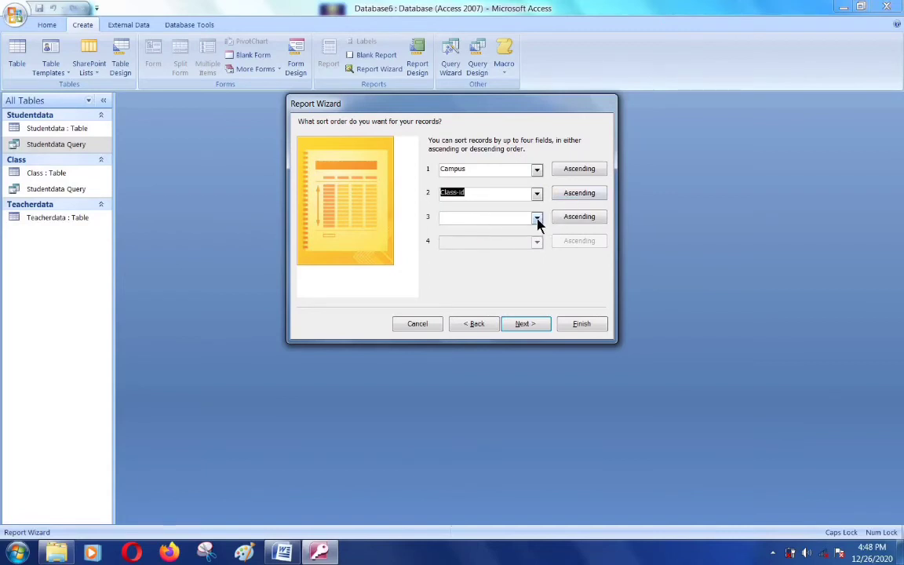
click(537, 218)
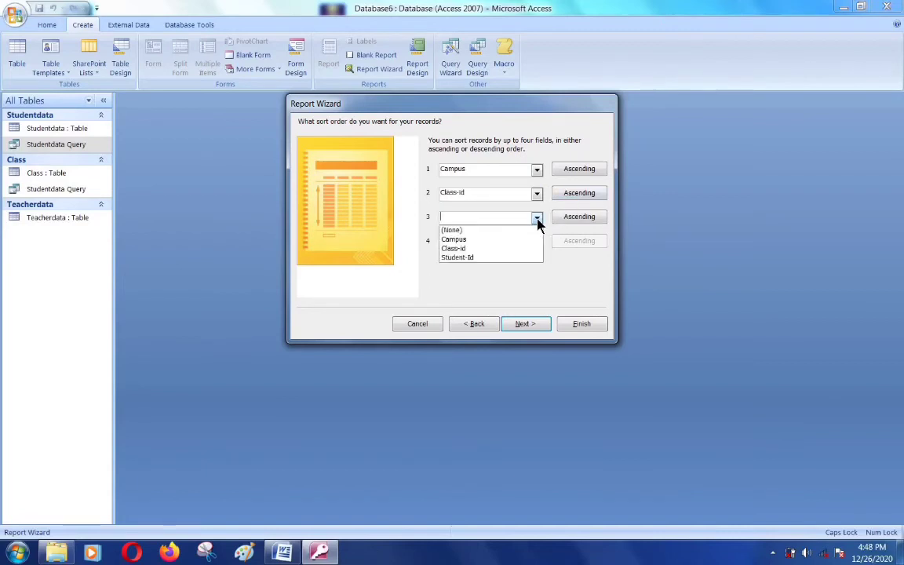
click(474, 258)
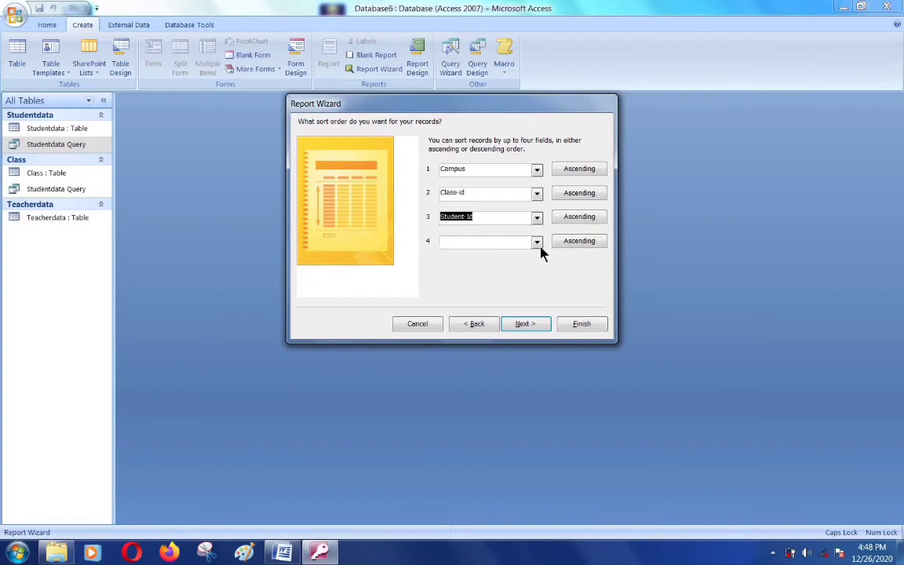
click(536, 243)
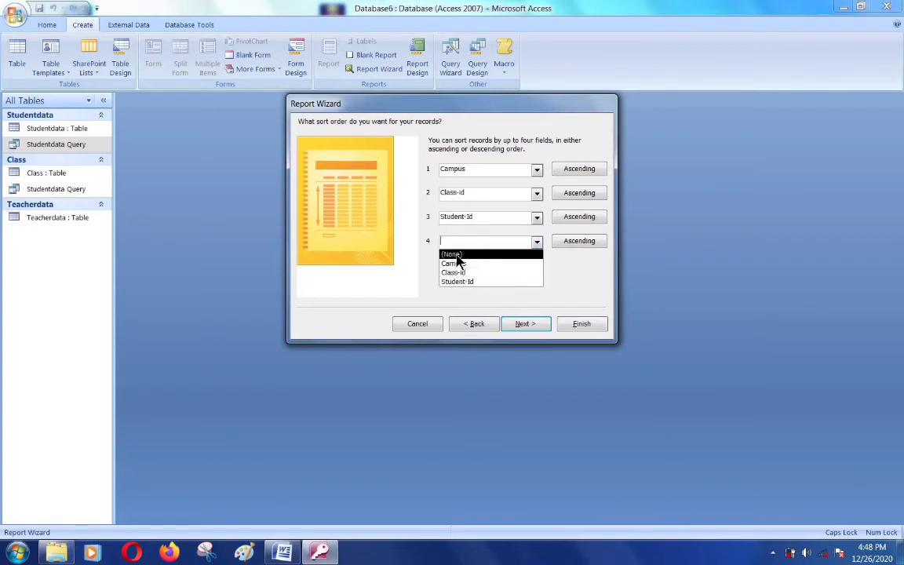
click(457, 257)
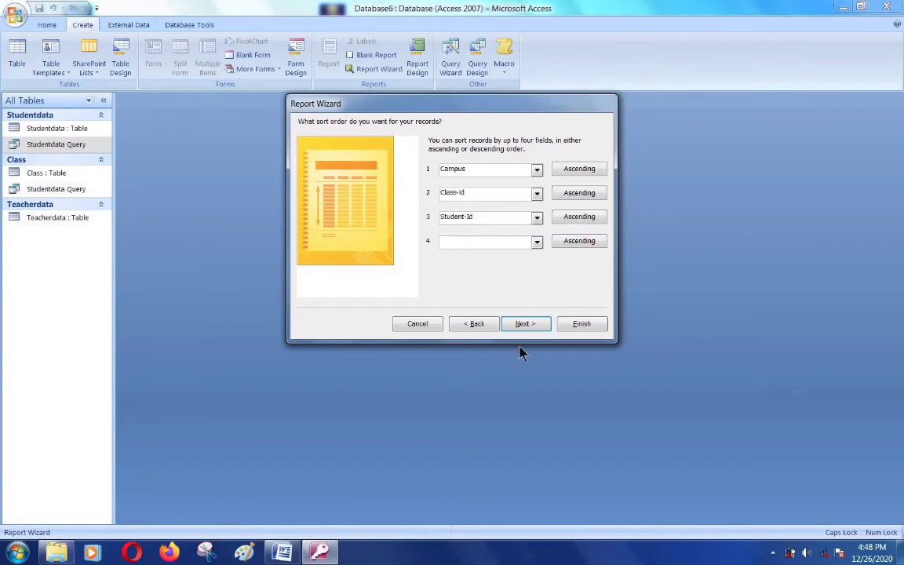
Compare the Columnar and Justified layouts for the report, settle on Tabular in Portrait orientation, and proceed to the report styles
click(531, 326)
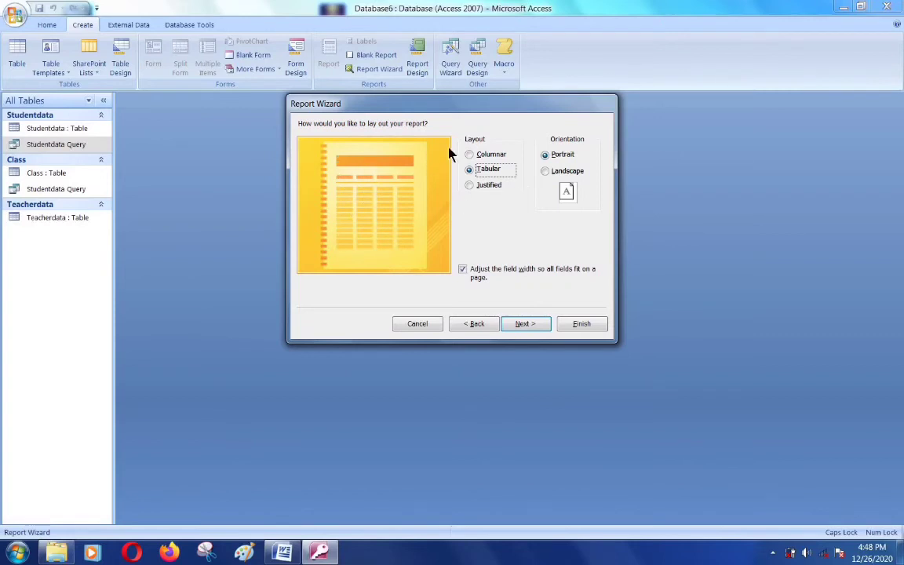
click(485, 156)
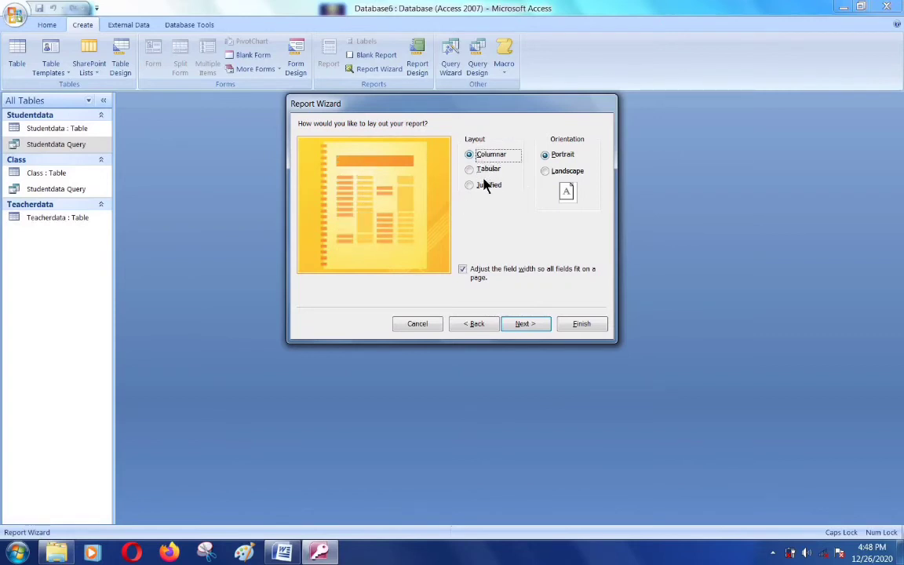
click(485, 190)
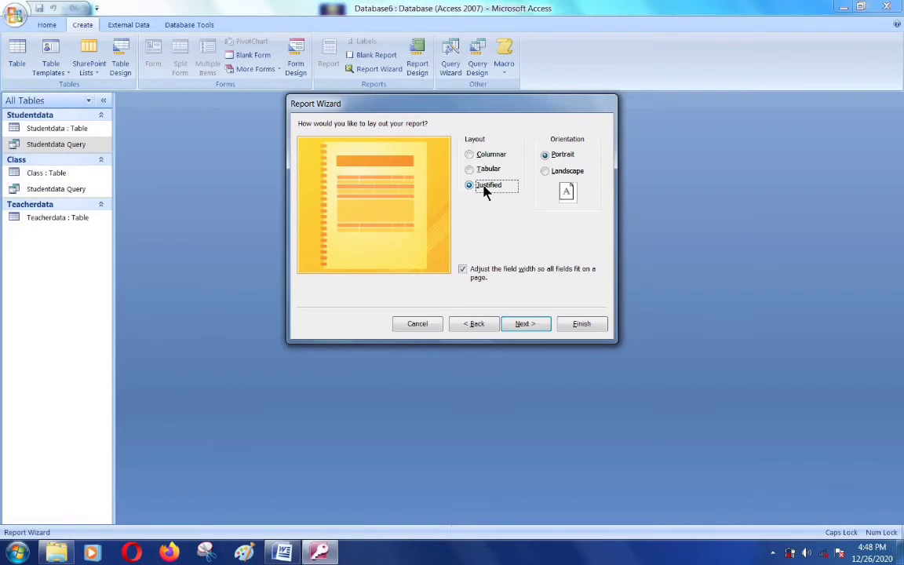
click(486, 170)
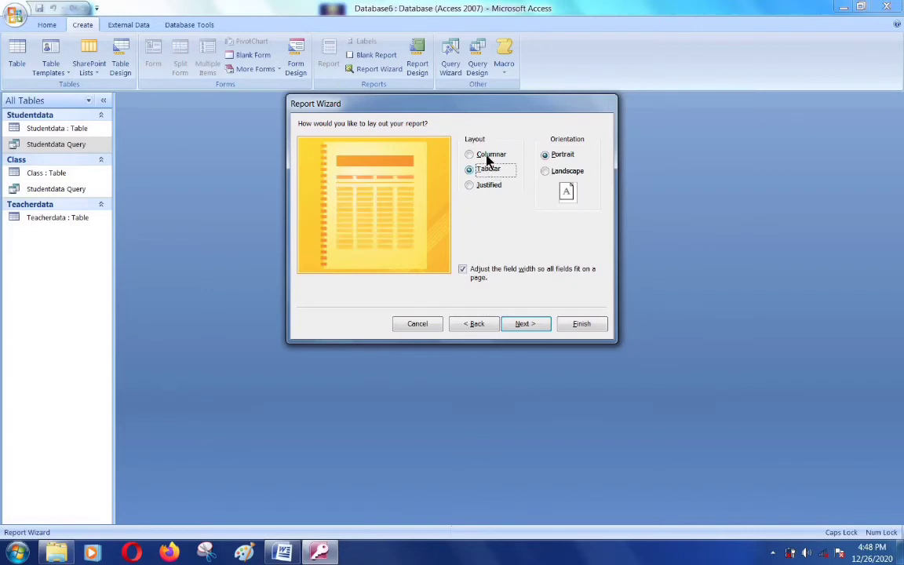
click(488, 158)
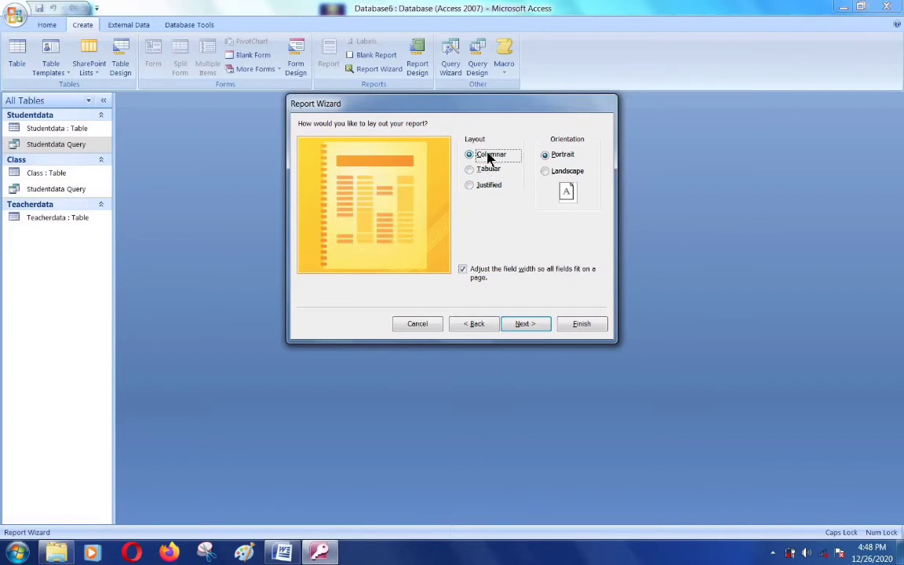
click(488, 169)
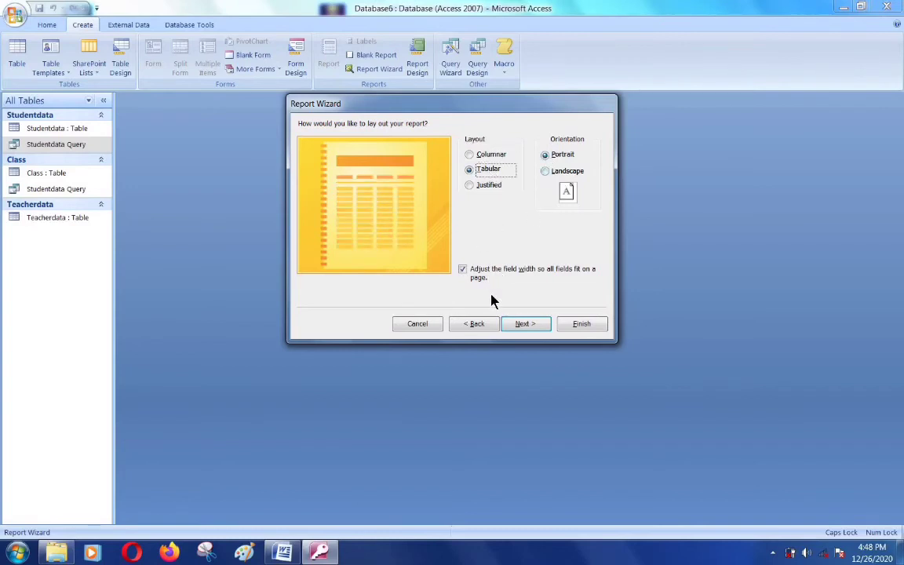
click(521, 324)
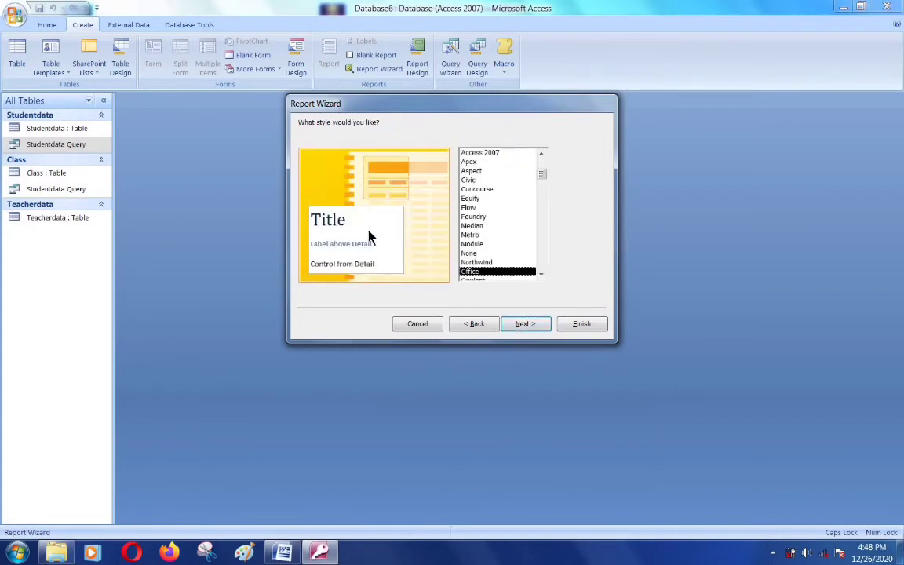
Preview several styles such as Equity and apply the Metro style to the report
mouse_move(543, 173)
mouse_down()
mouse_move(543, 276)
mouse_move(544, 172)
mouse_up()
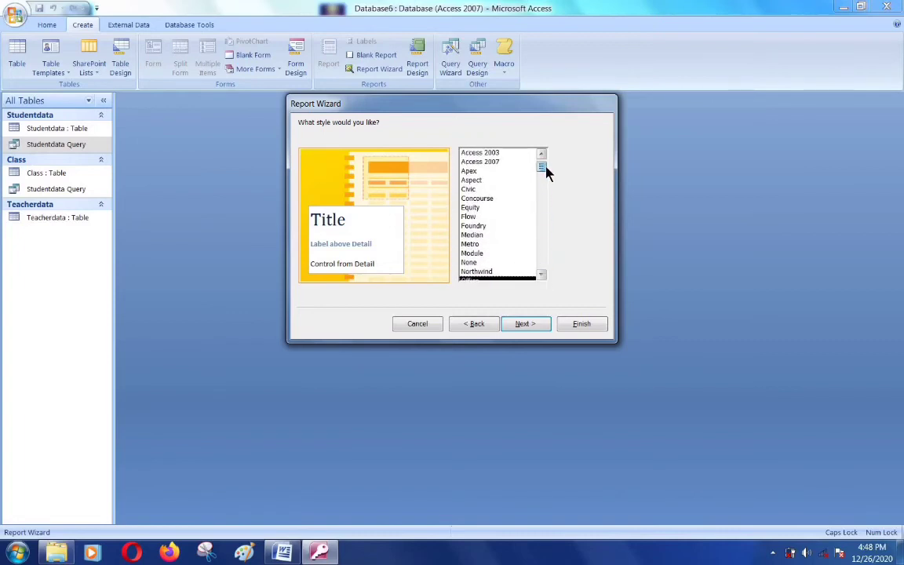
click(471, 192)
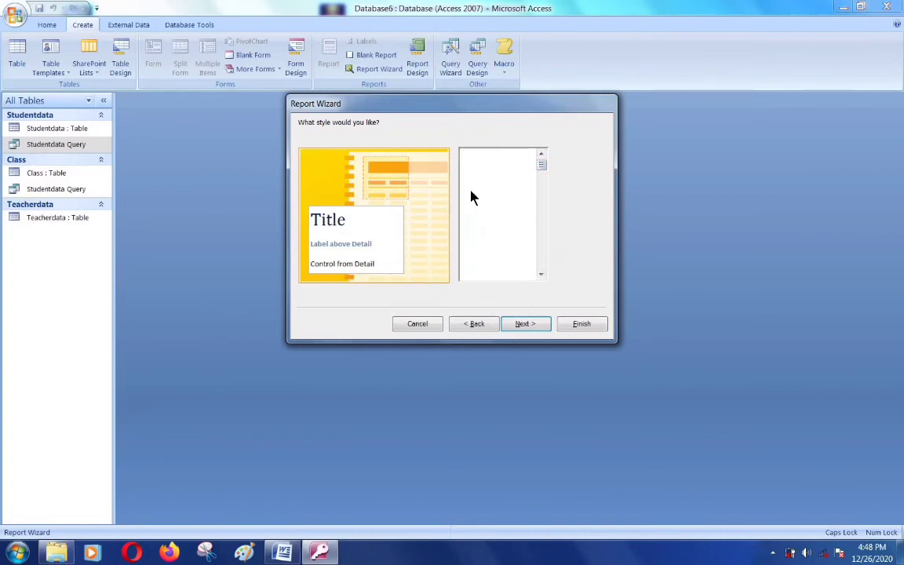
click(470, 181)
click(469, 209)
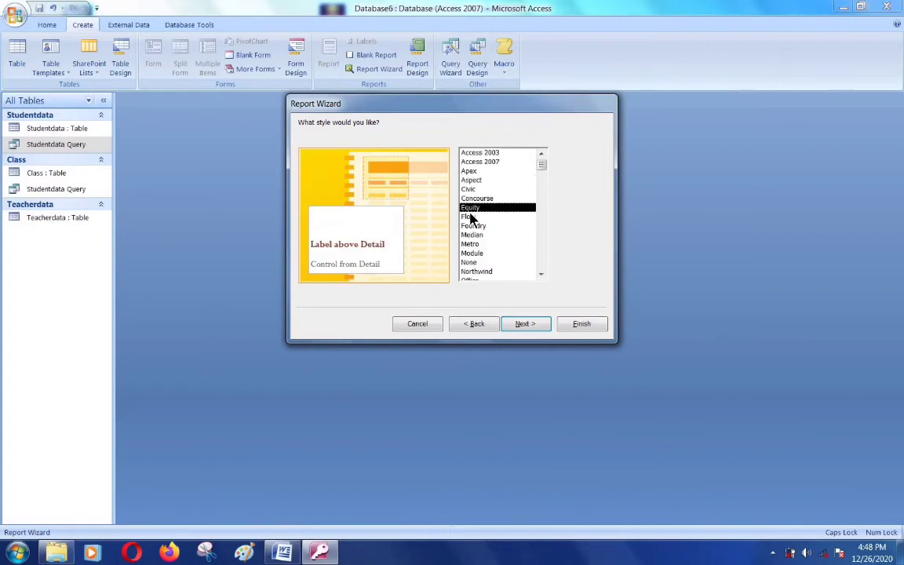
click(471, 226)
click(471, 244)
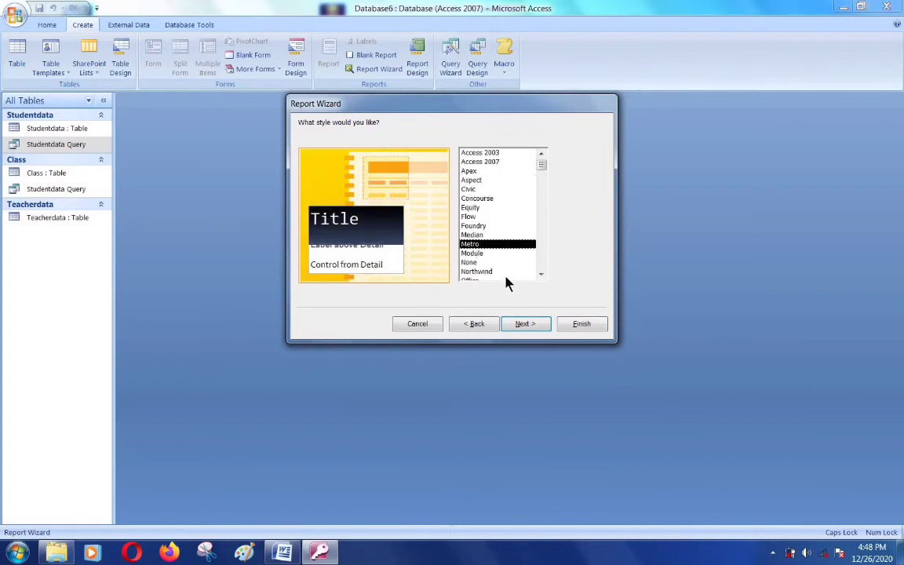
click(528, 325)
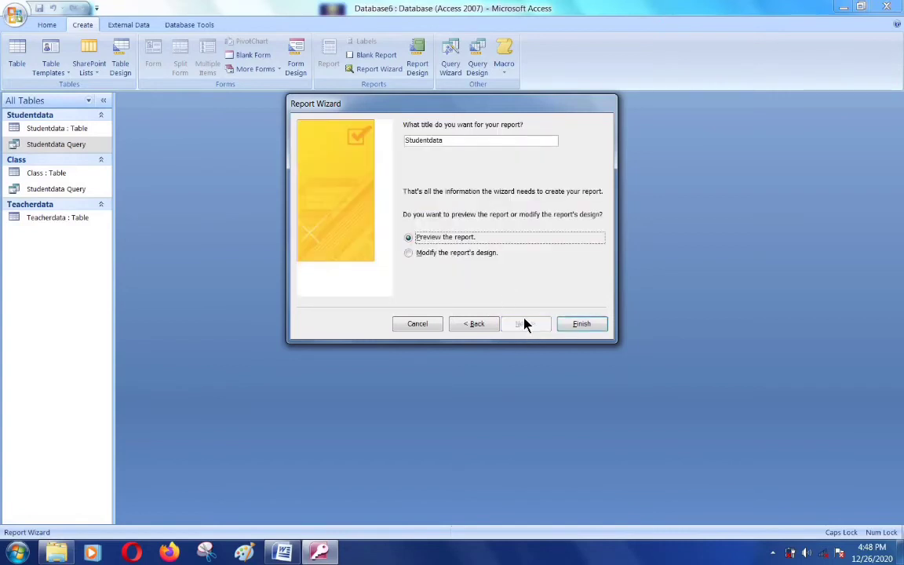
Title the report StudentdataREPORT, finish the wizard with the preview option, and look over the previewed page
click(448, 141)
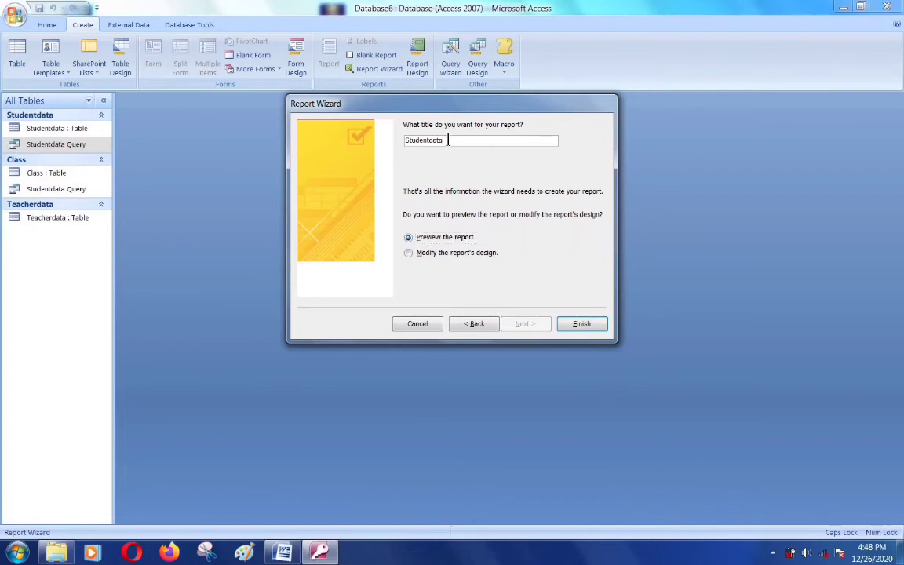
text(REPORT)
click(582, 325)
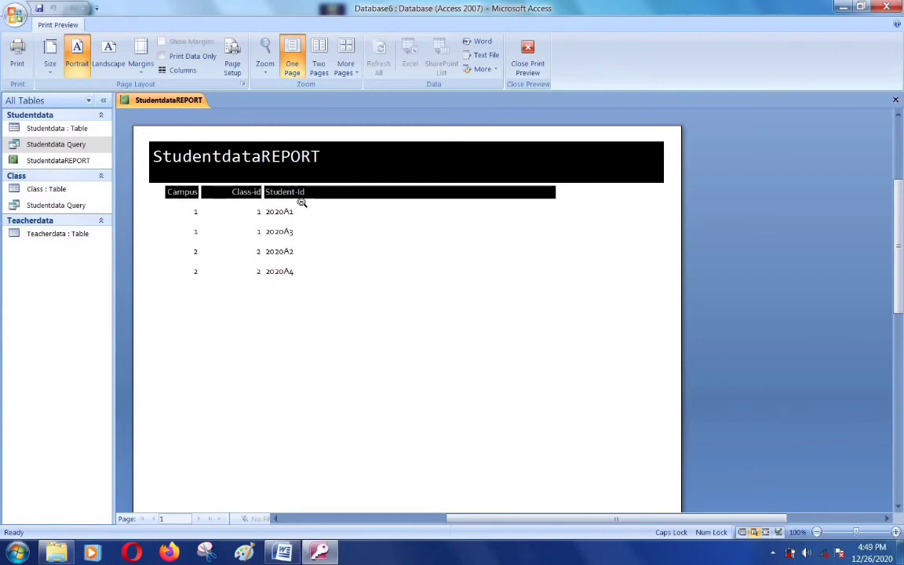
scroll(332, 292, down, 3)
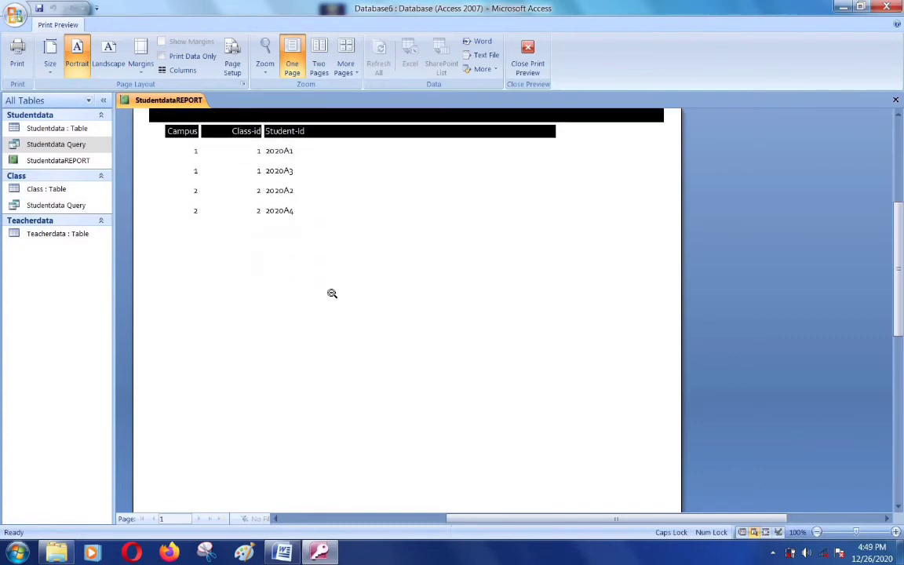
scroll(332, 292, down, 2)
scroll(332, 292, up, 5)
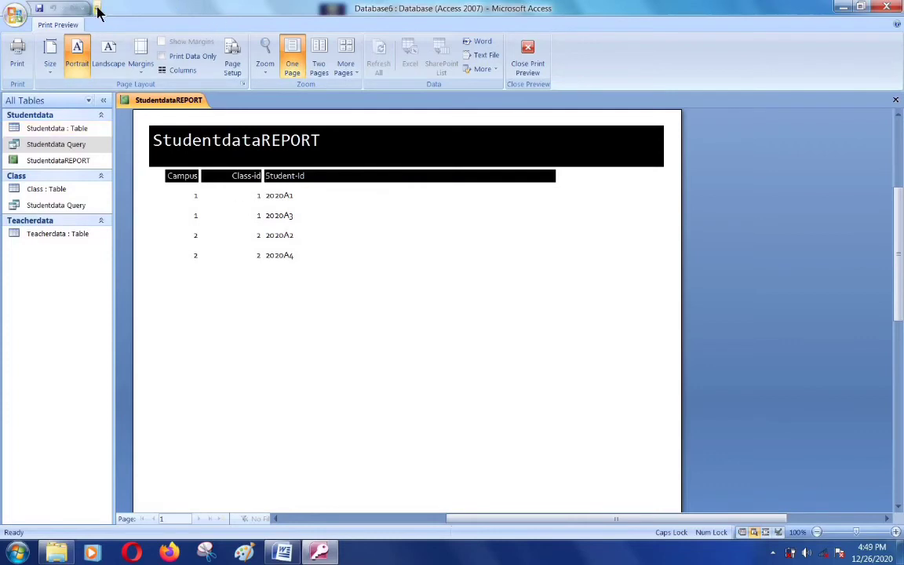
Open Studentdata Query and add the Print Preview command to the Quick Access Toolbar
double_click(56, 144)
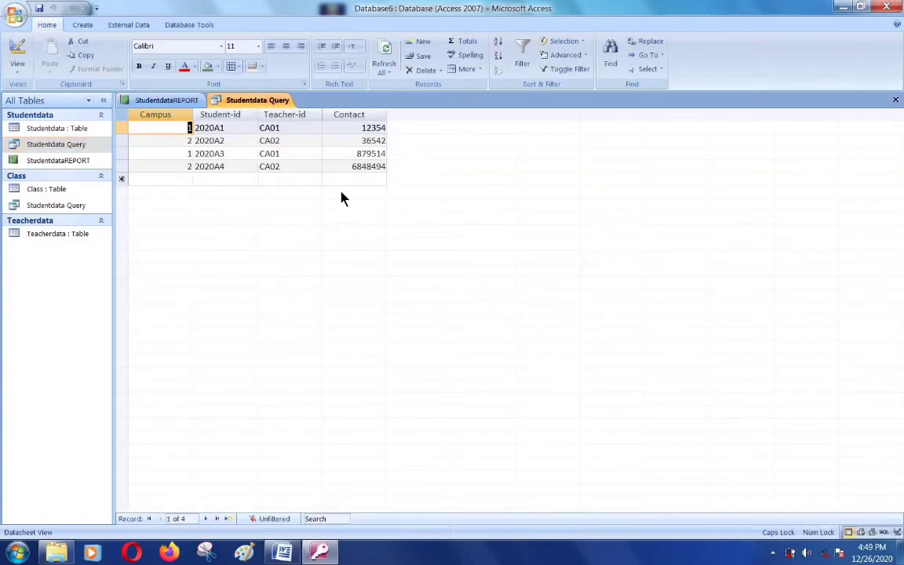
click(98, 14)
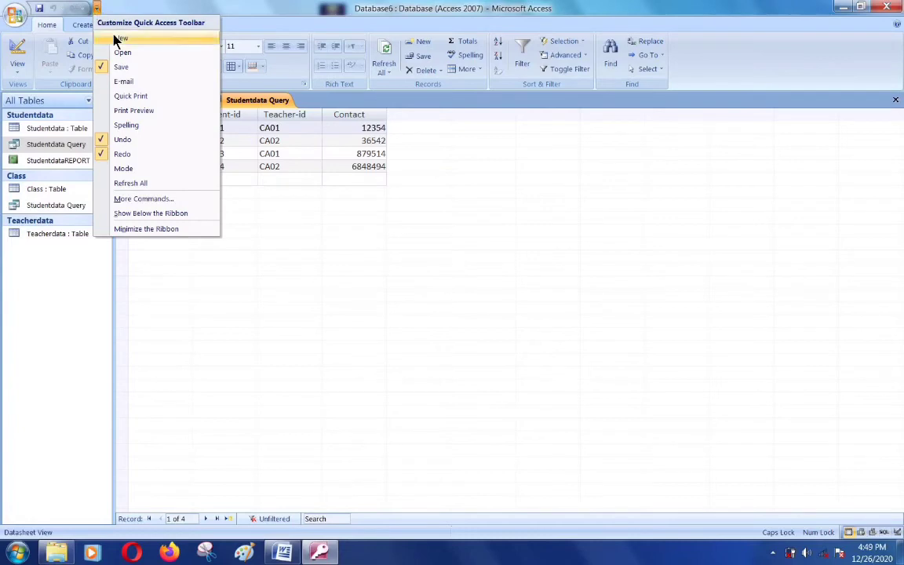
click(141, 112)
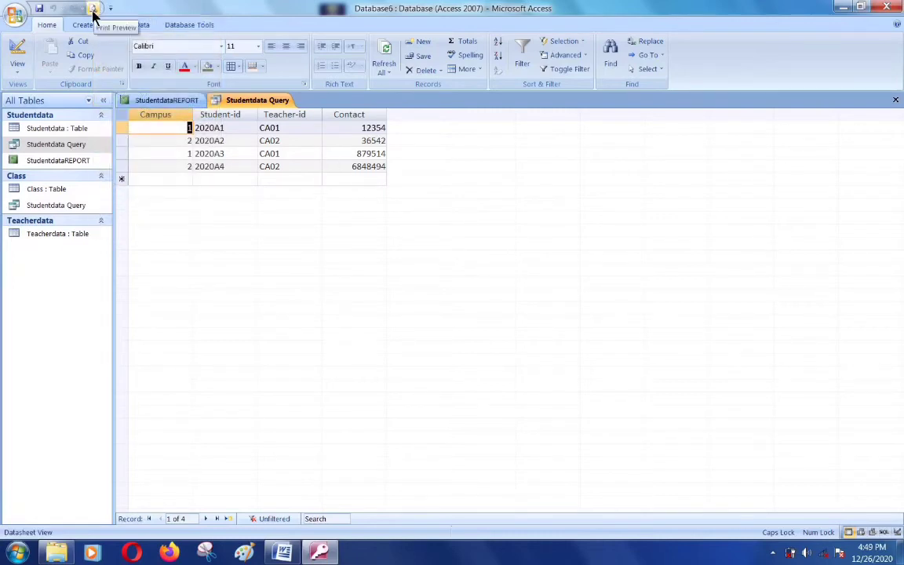
Show Studentdata Query in Print Preview and examine the full page at 100% zoom
click(92, 9)
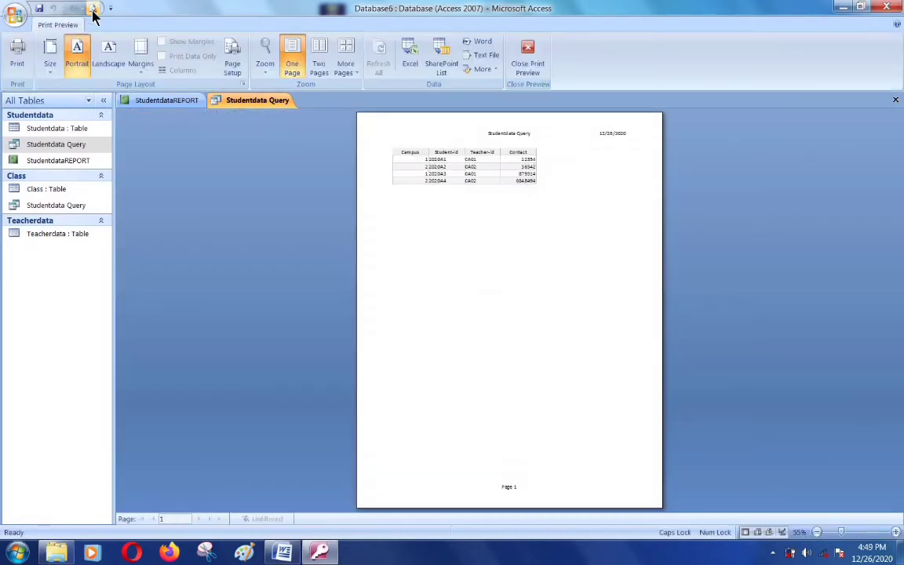
click(500, 187)
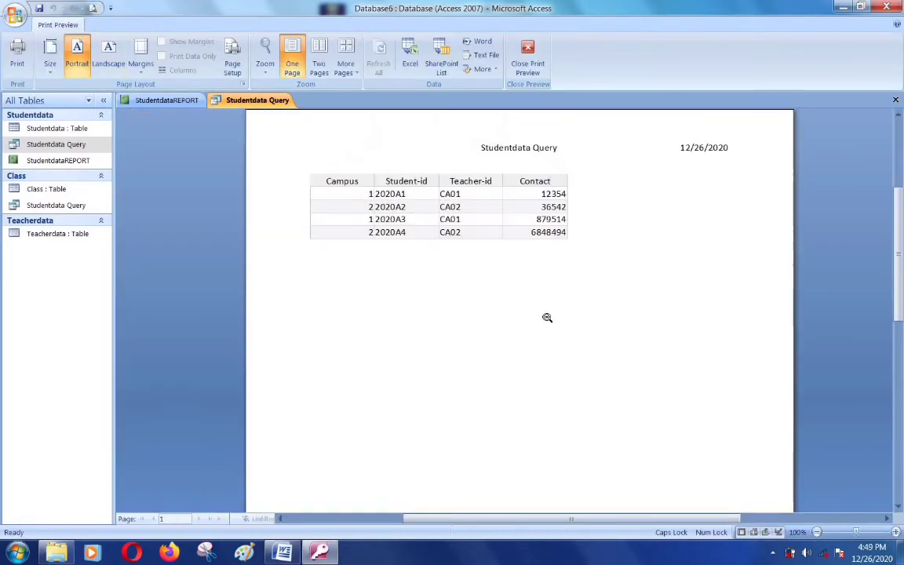
scroll(547, 317, up, 2)
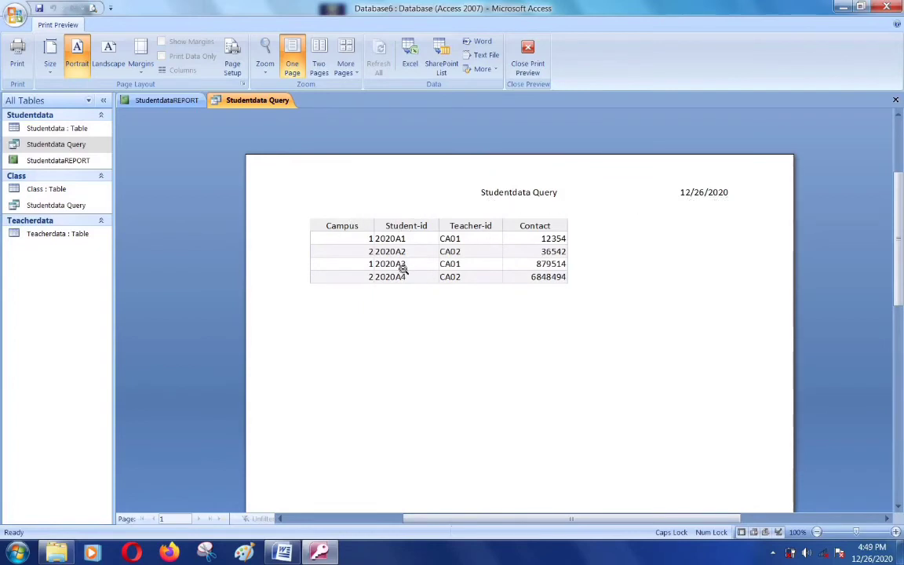
scroll(386, 306, down, 5)
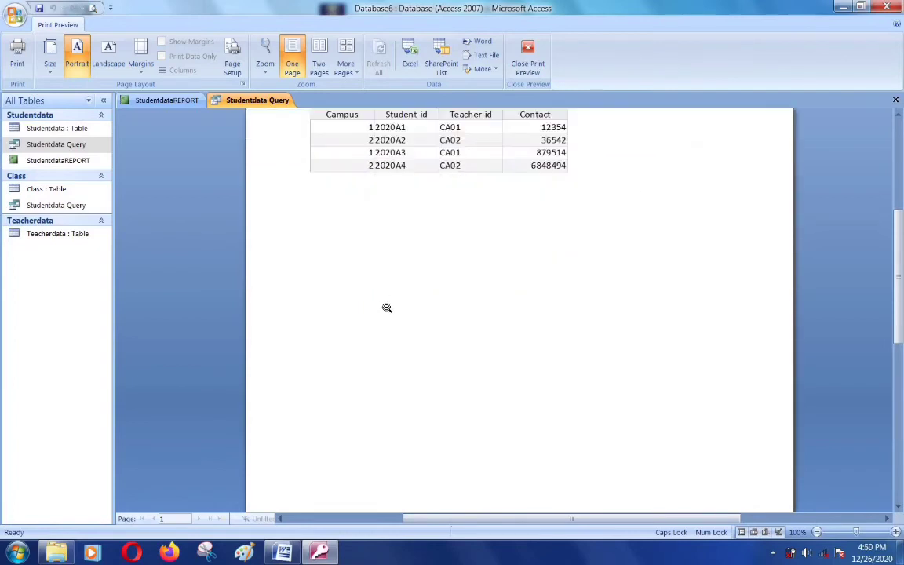
scroll(387, 307, down, 6)
scroll(388, 308, up, 2)
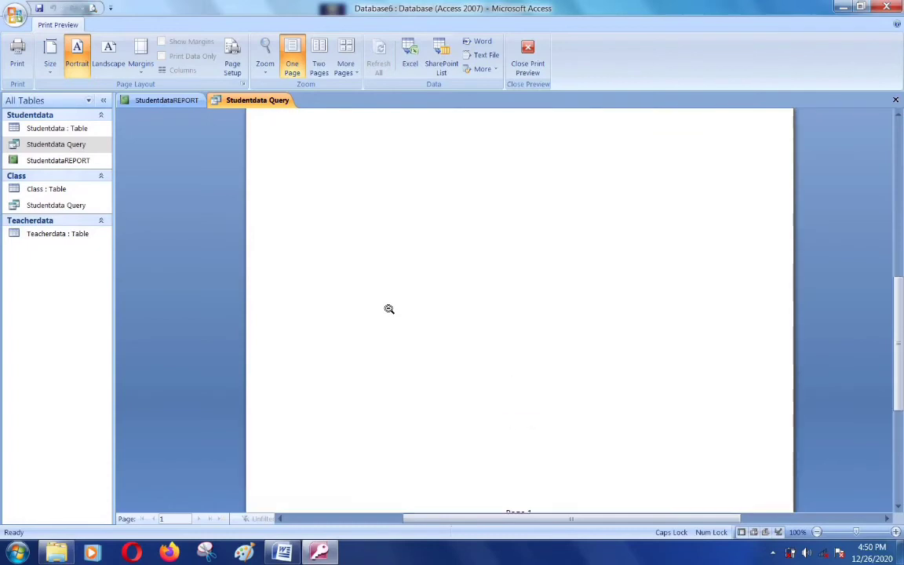
scroll(388, 309, up, 10)
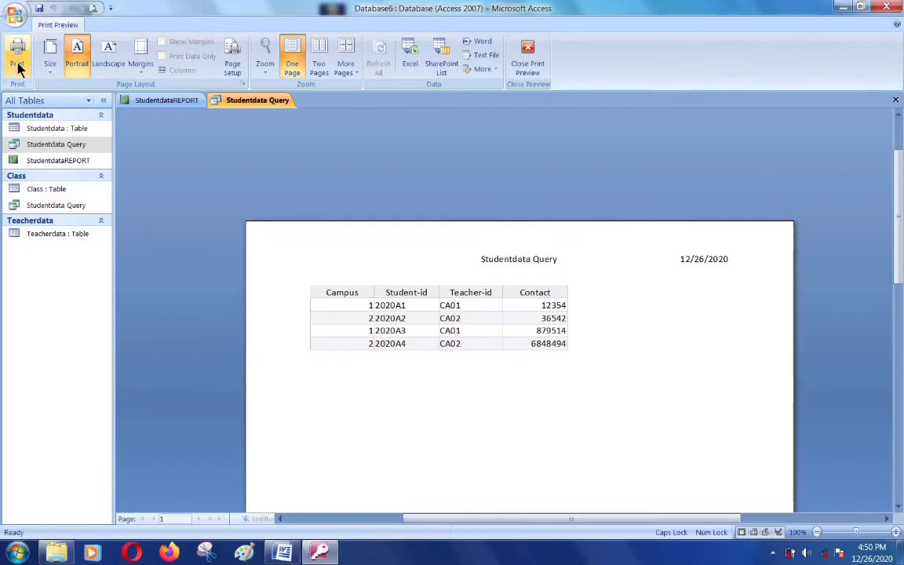
Close the query's print preview, then close both Studentdata Query and StudentdataREPORT
click(531, 65)
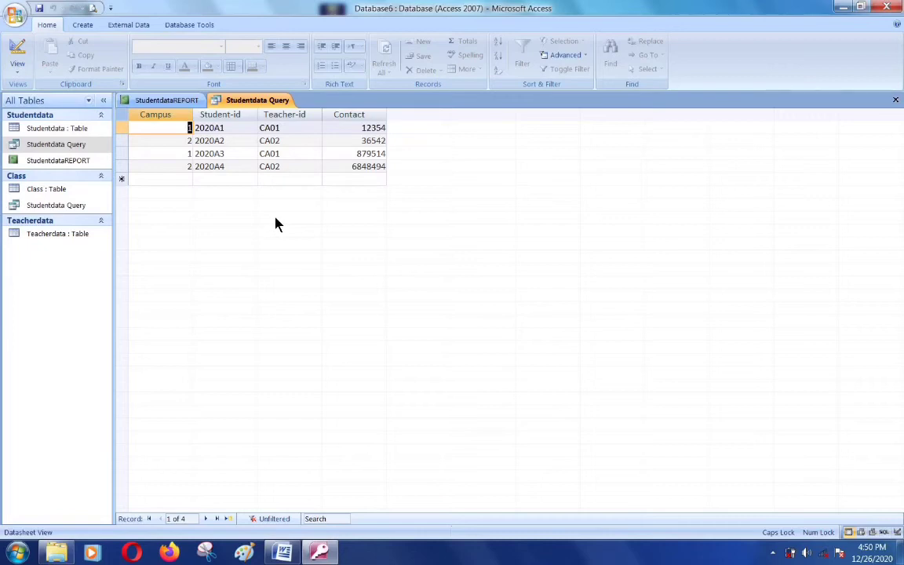
click(896, 101)
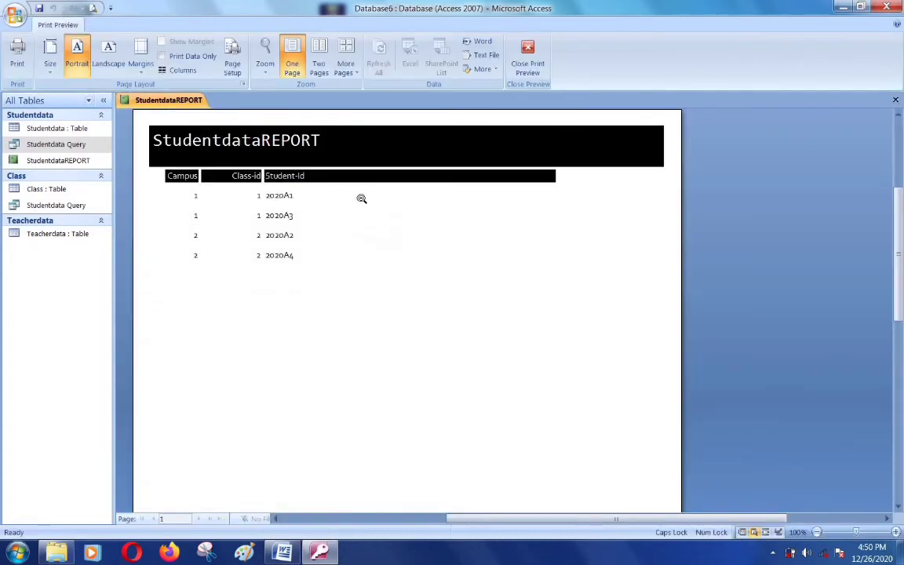
click(895, 100)
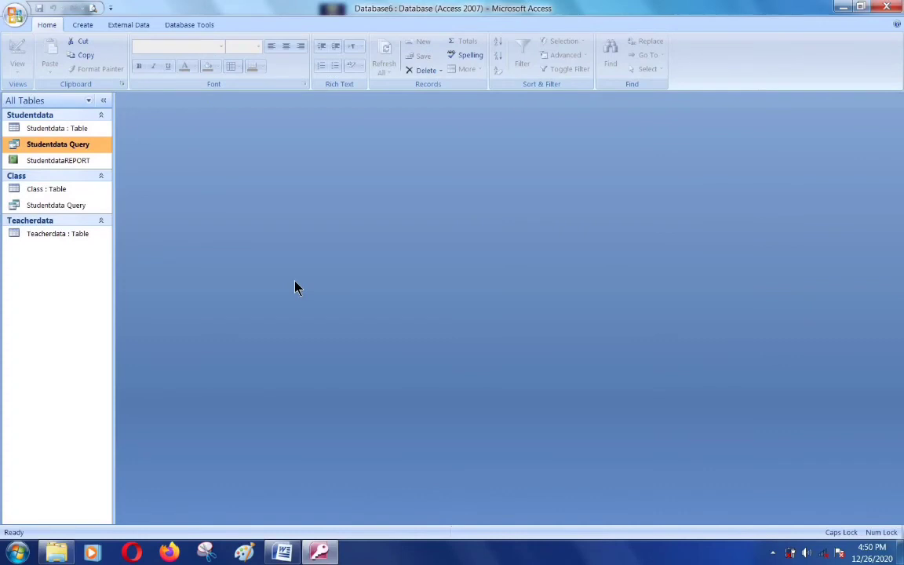
Bring up the external data commands, then open the Student Data workbook from the desktop in a maximized Excel window to examine its records
click(133, 26)
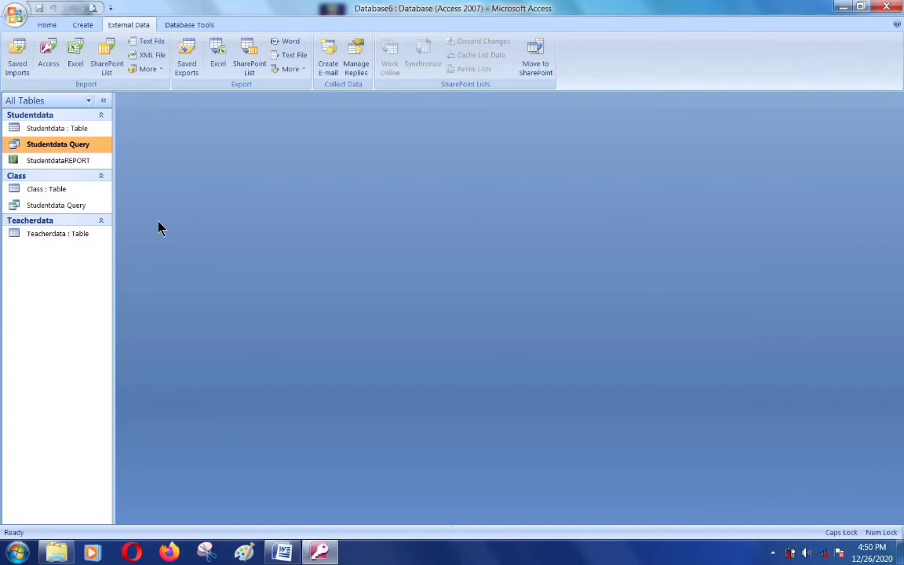
click(846, 7)
click(766, 9)
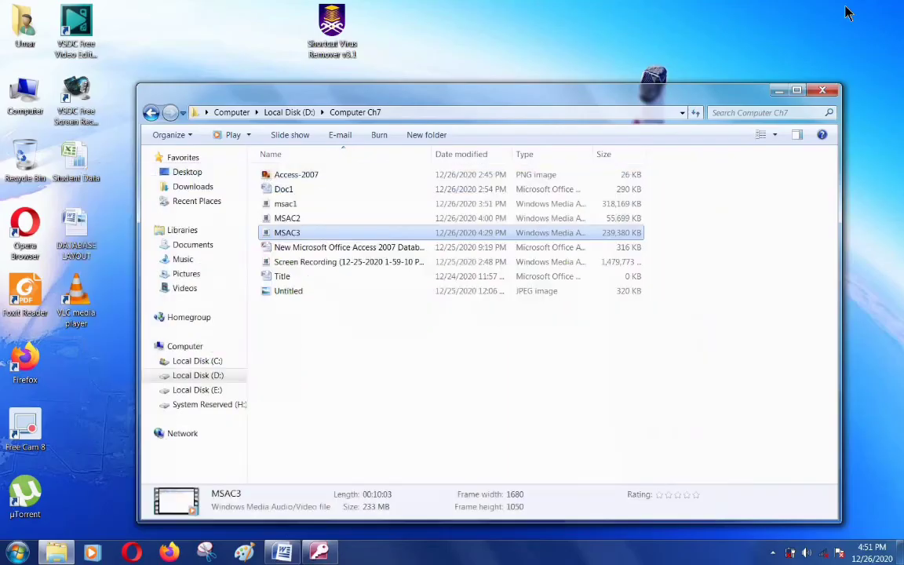
click(779, 90)
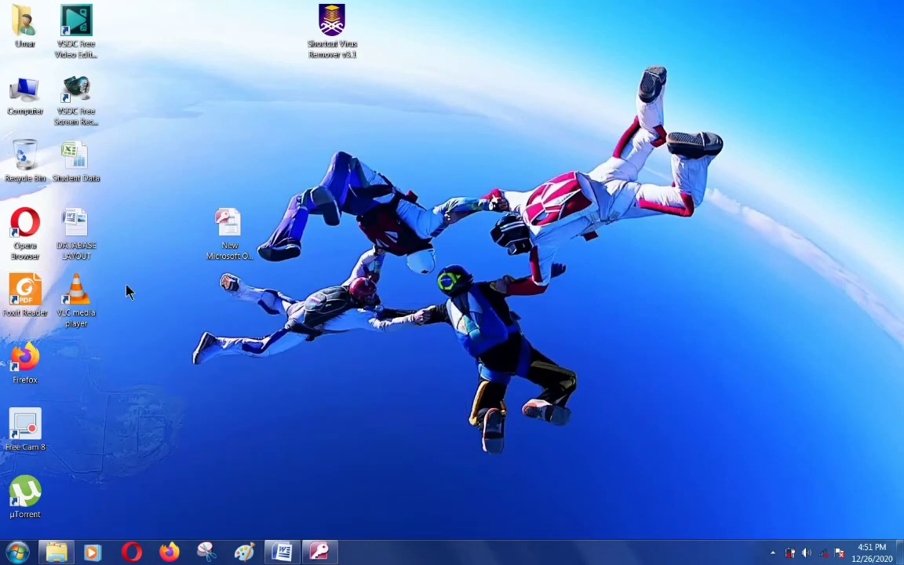
double_click(62, 174)
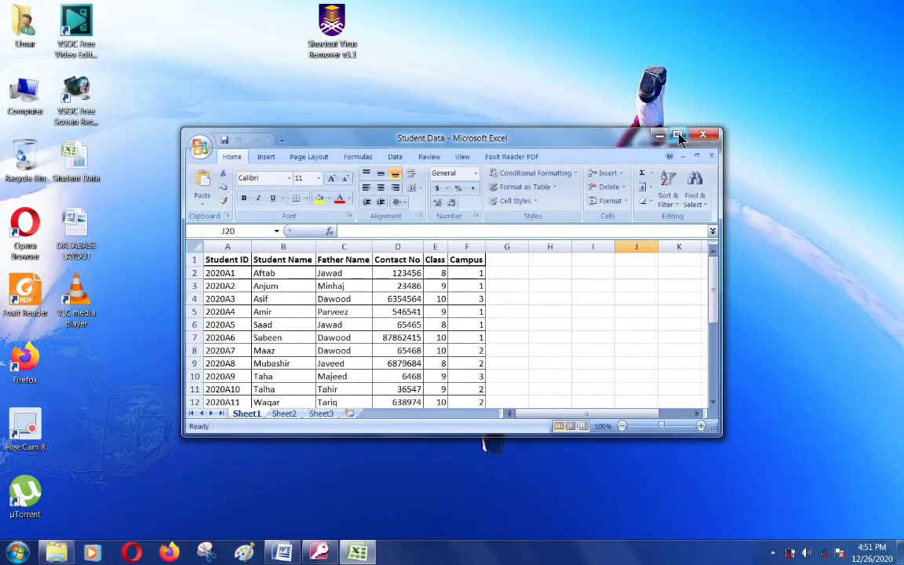
click(677, 134)
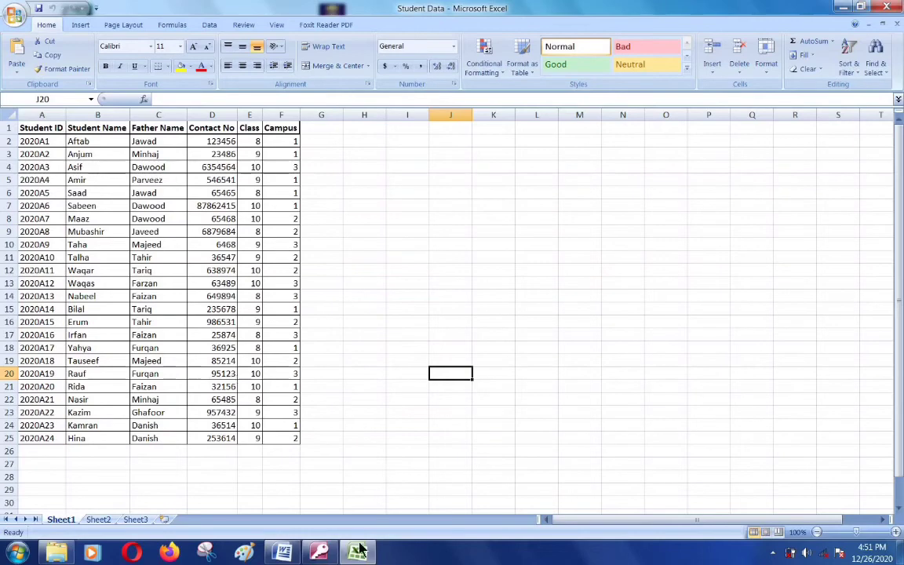
Close the Student Data workbook in Excel and return to the Access database
click(319, 552)
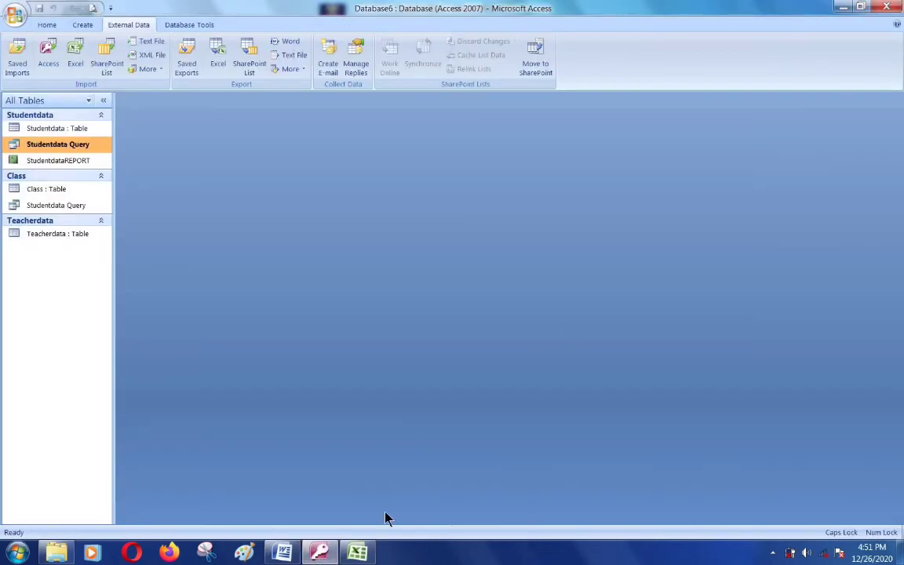
click(357, 552)
click(889, 7)
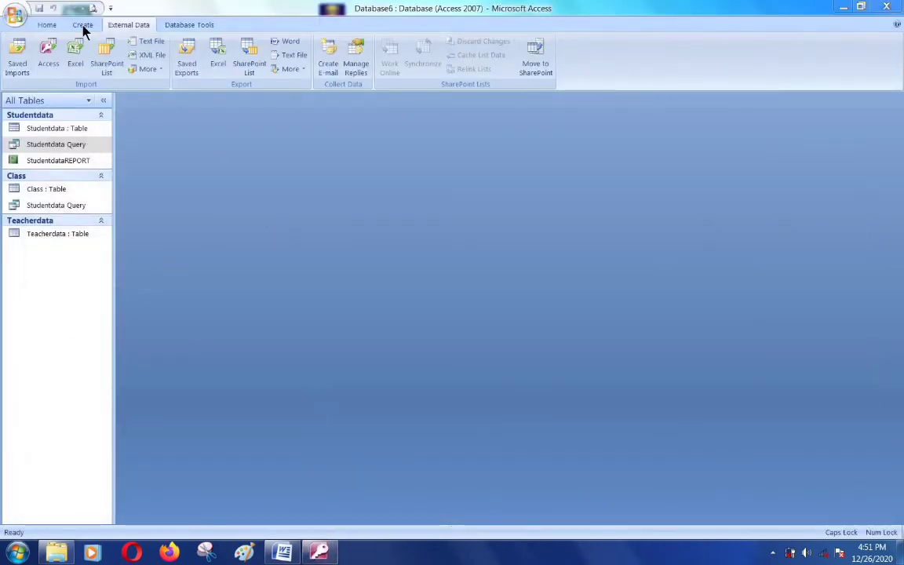
click(128, 30)
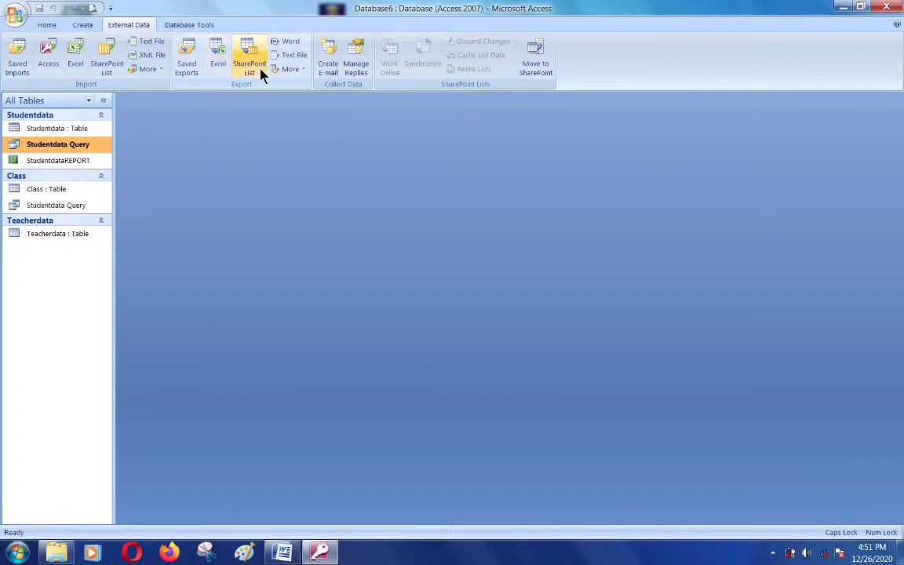
click(300, 72)
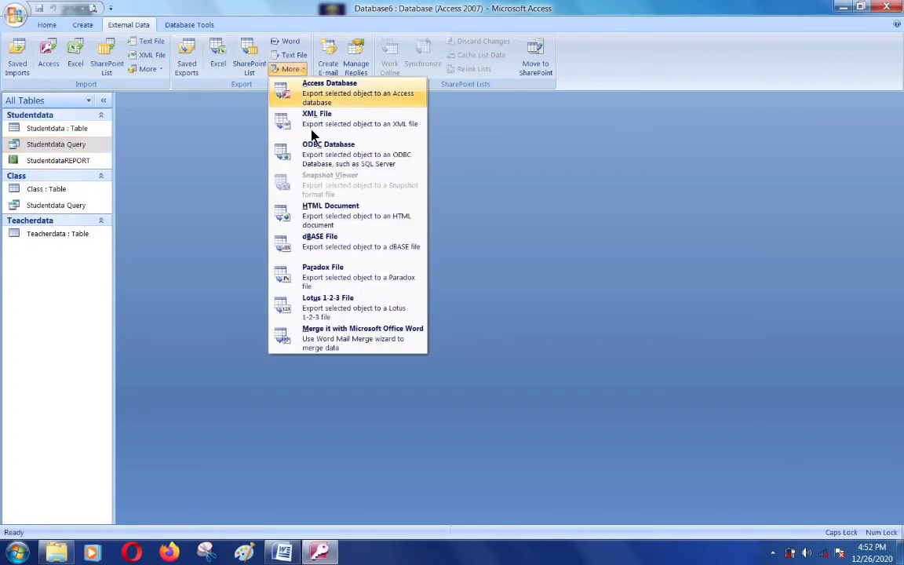
click(557, 221)
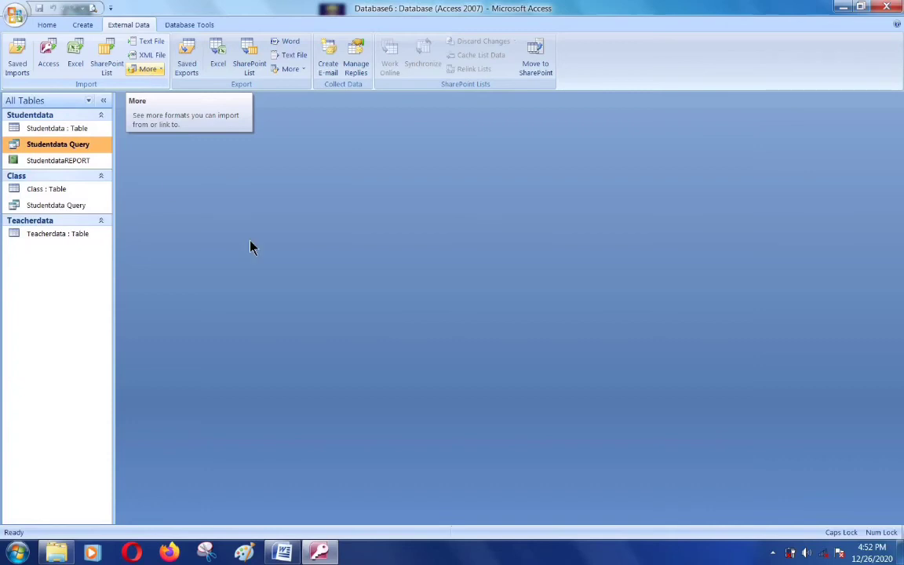
Start an Excel import into a new table, using the Student Data.xlsx workbook on the desktop as the source
click(82, 58)
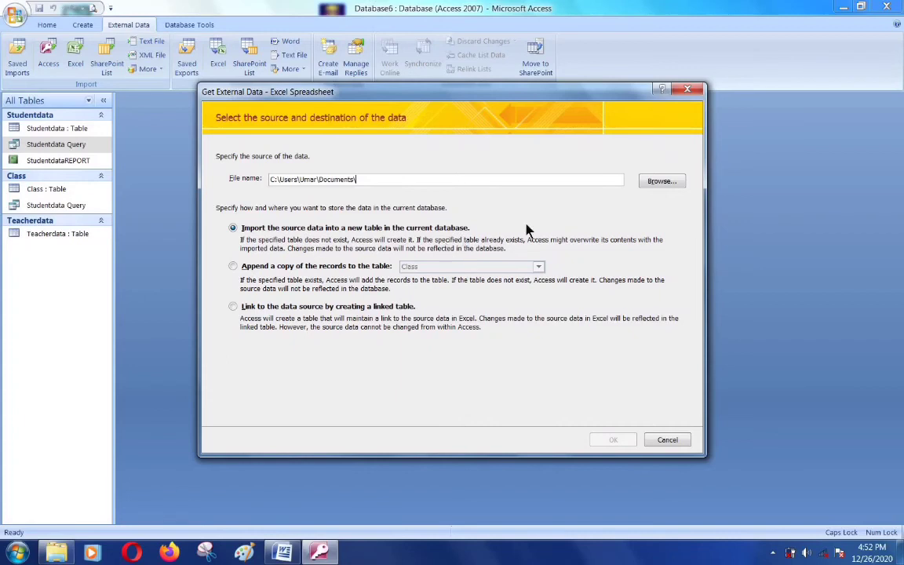
click(659, 182)
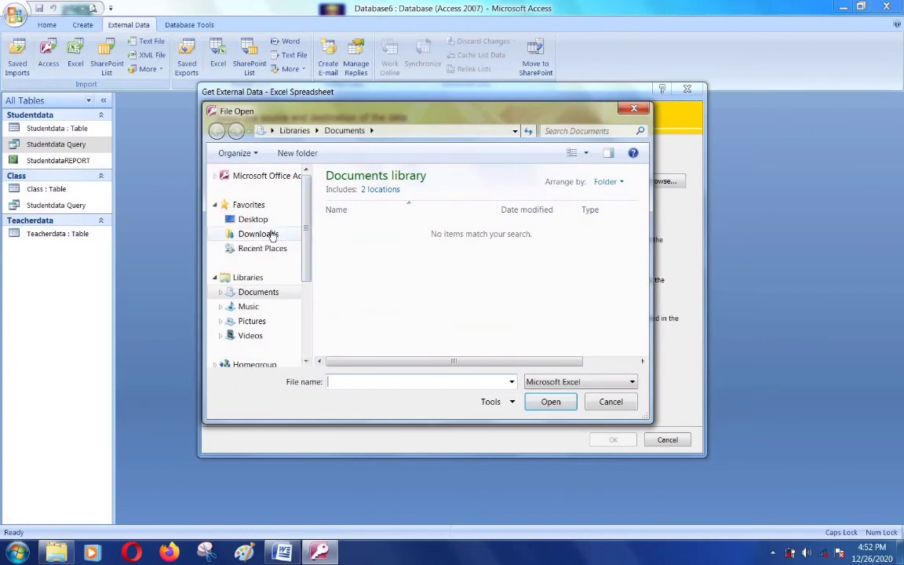
click(254, 222)
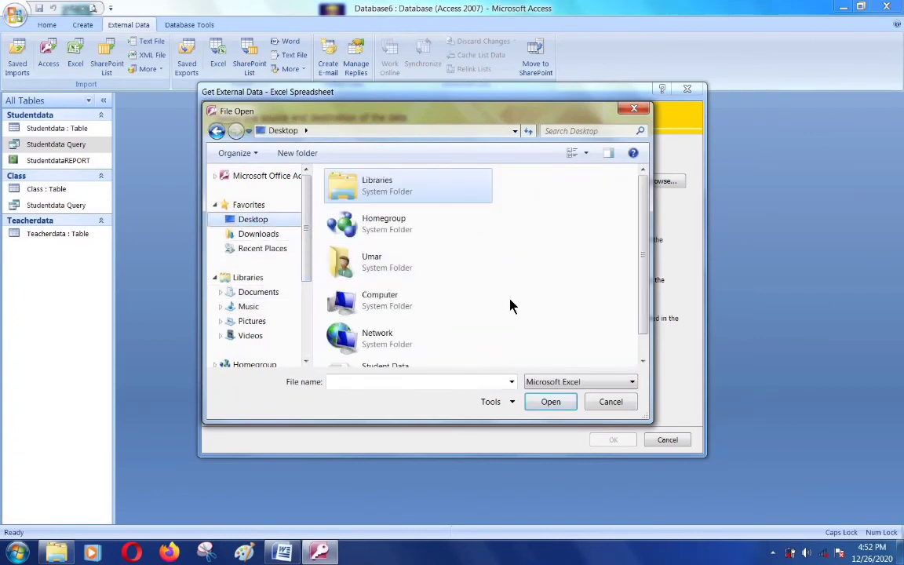
drag(645, 237, 652, 323)
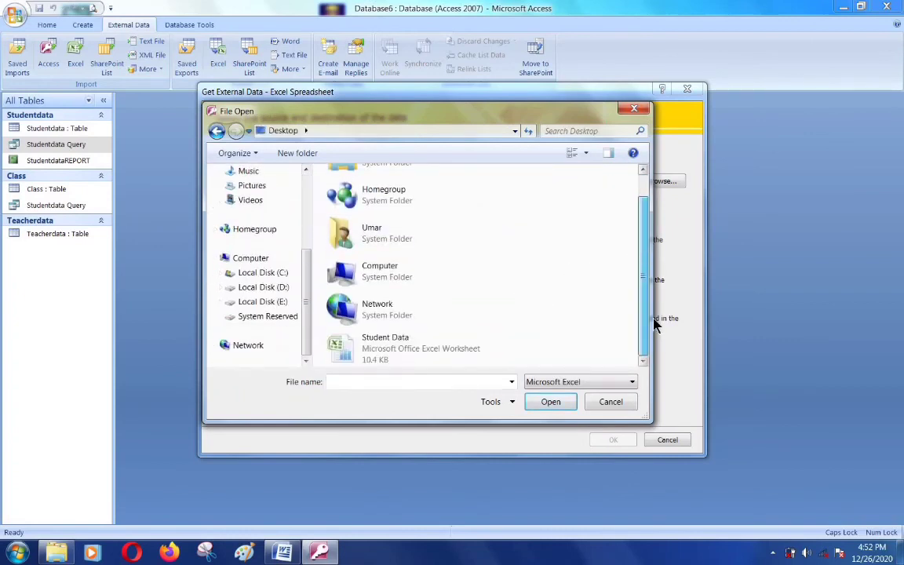
double_click(417, 337)
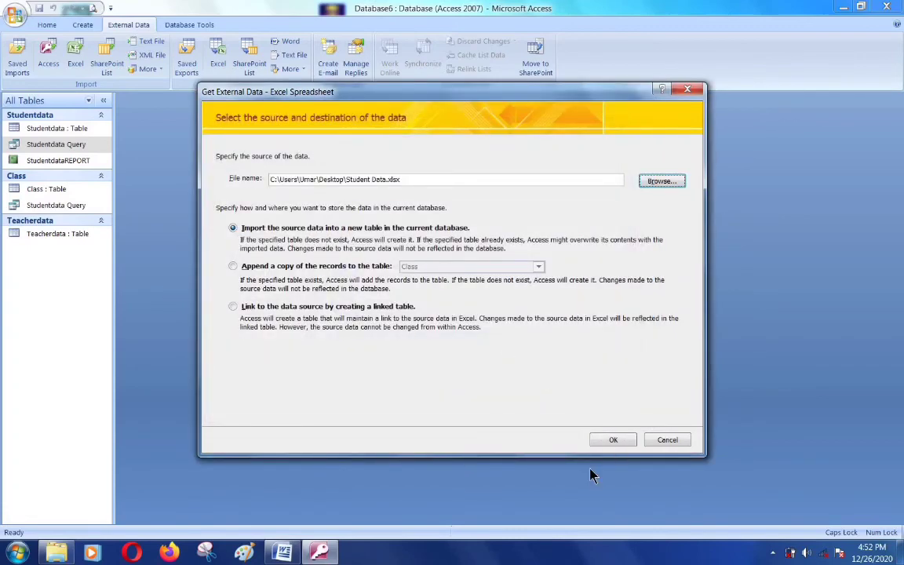
click(616, 440)
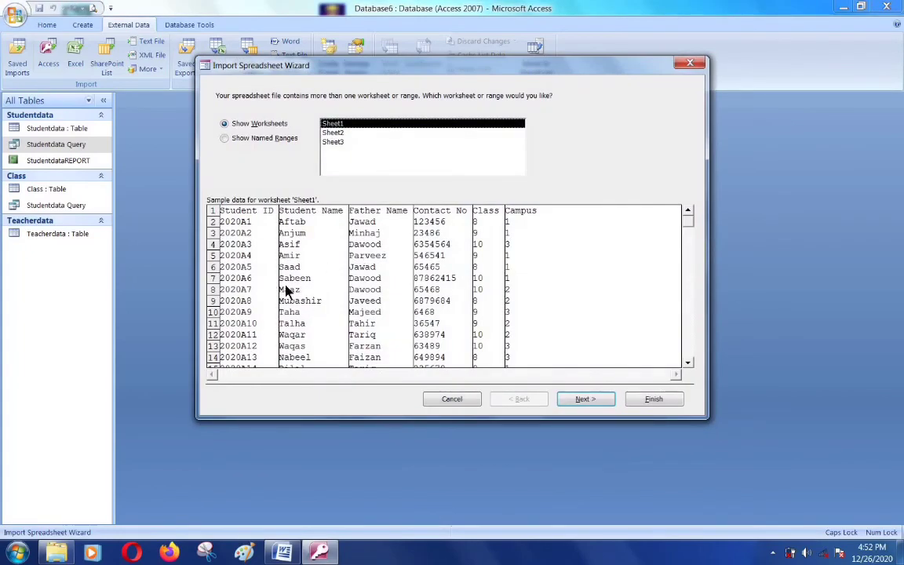
Compare the workbook's three worksheets, choose Sheet1 for the import and look through its sample records
click(343, 138)
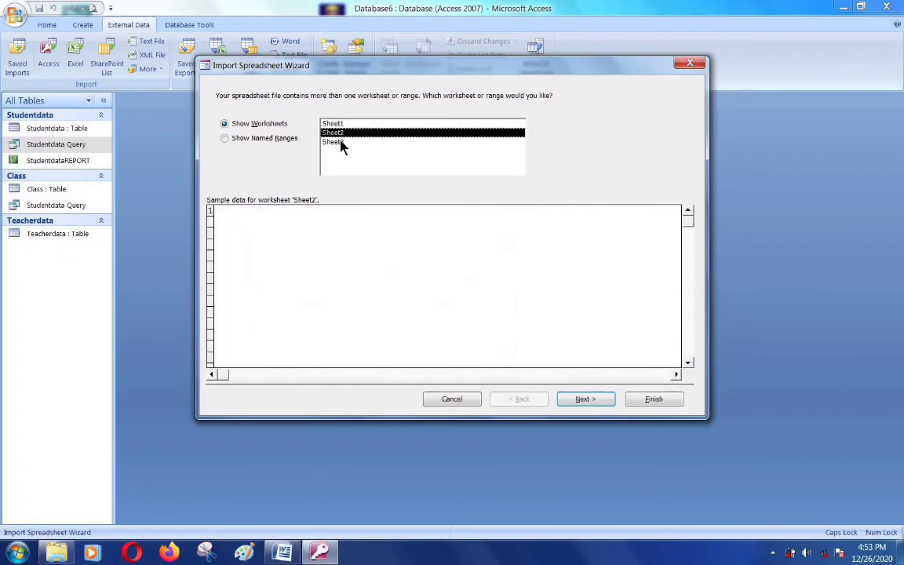
click(342, 142)
click(342, 125)
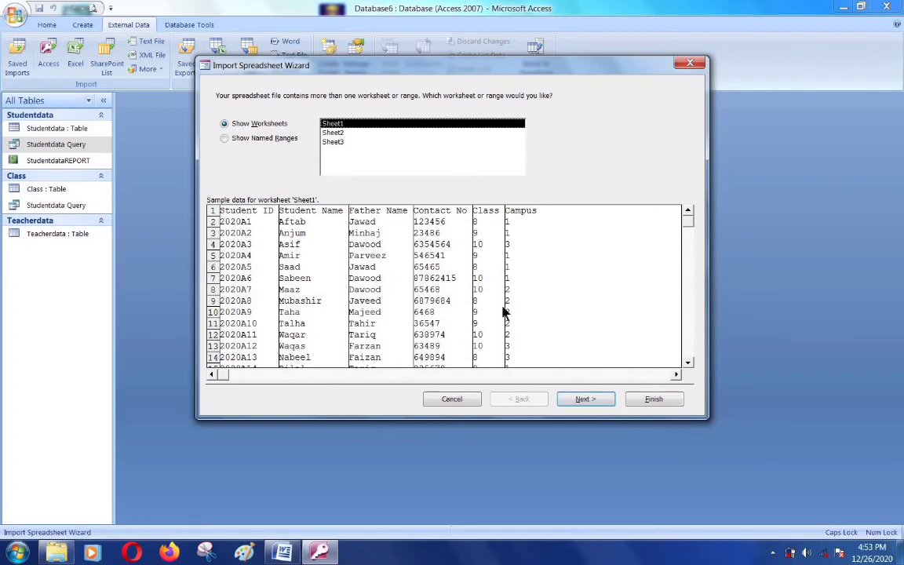
drag(688, 227, 690, 264)
drag(692, 324, 691, 357)
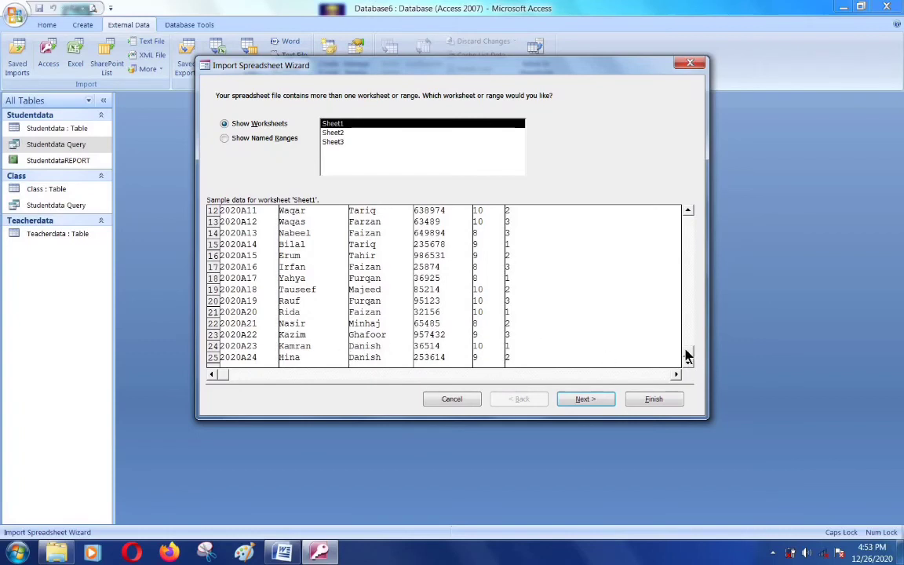
drag(691, 355, 690, 299)
drag(691, 245, 690, 234)
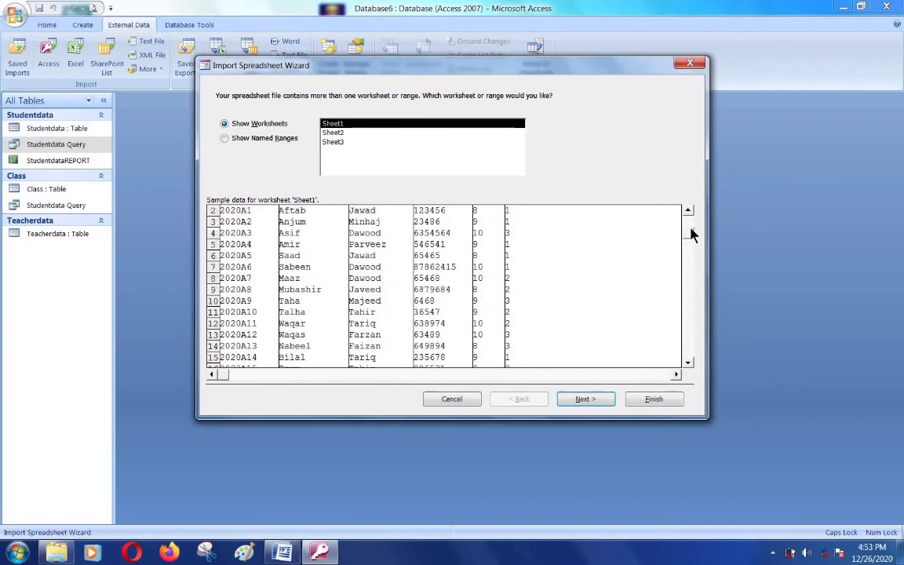
click(606, 400)
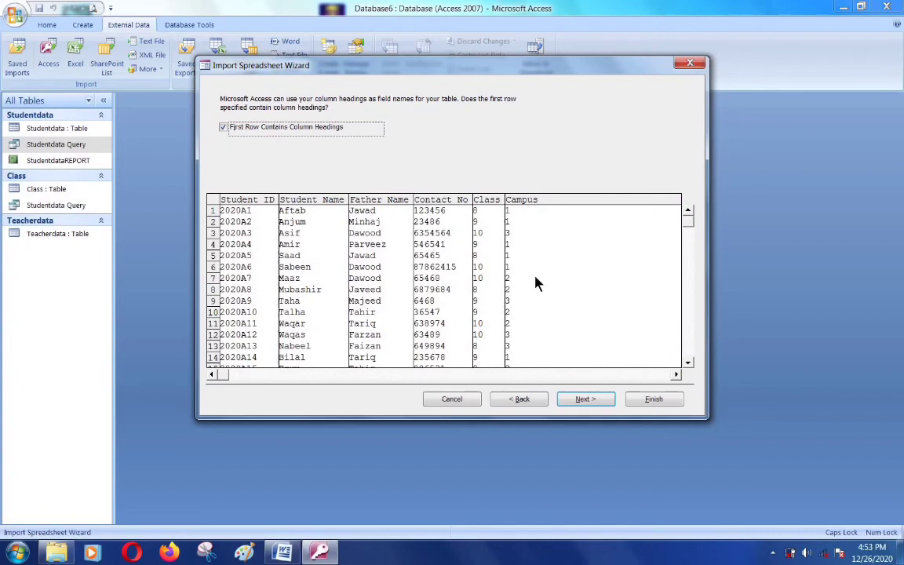
Use the first row as column headings and set the Student ID field's index to Yes (No Duplicates)
click(584, 400)
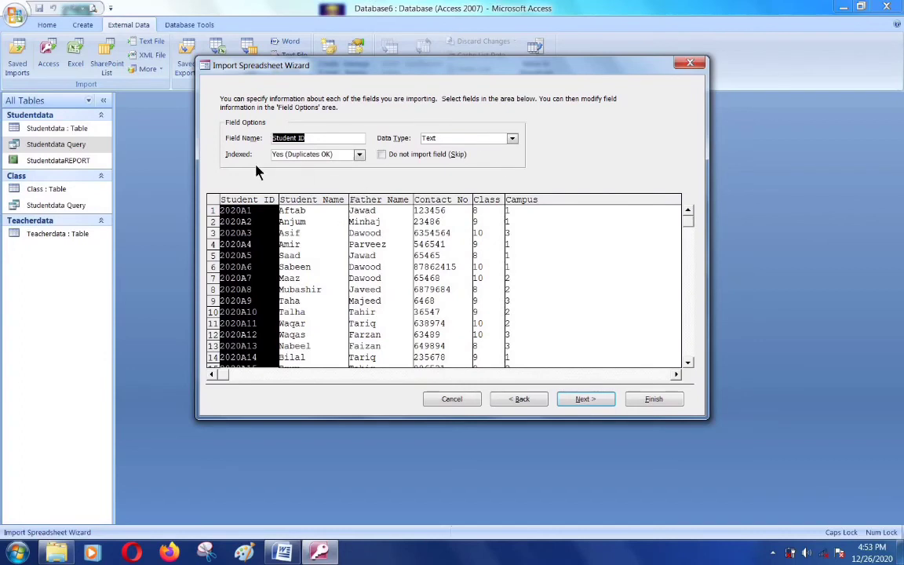
click(360, 156)
click(318, 184)
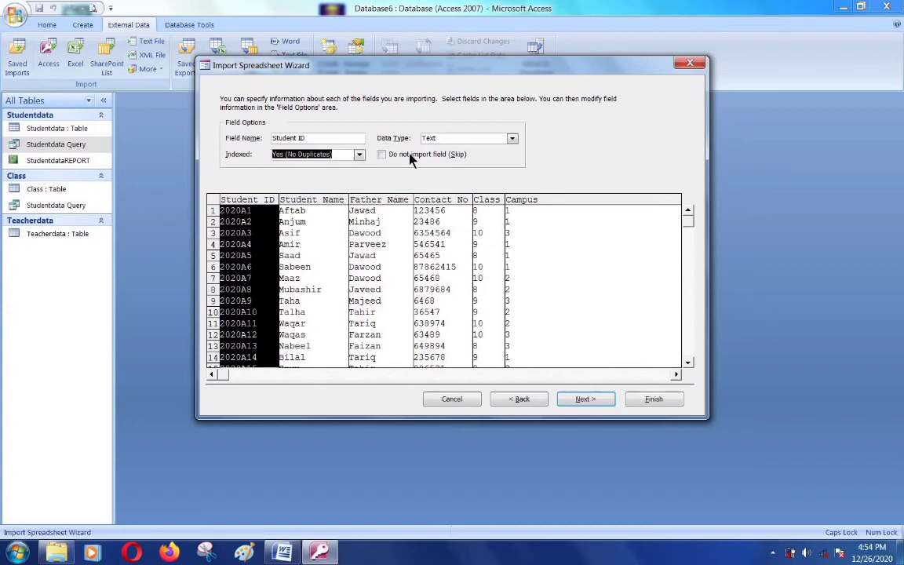
click(593, 401)
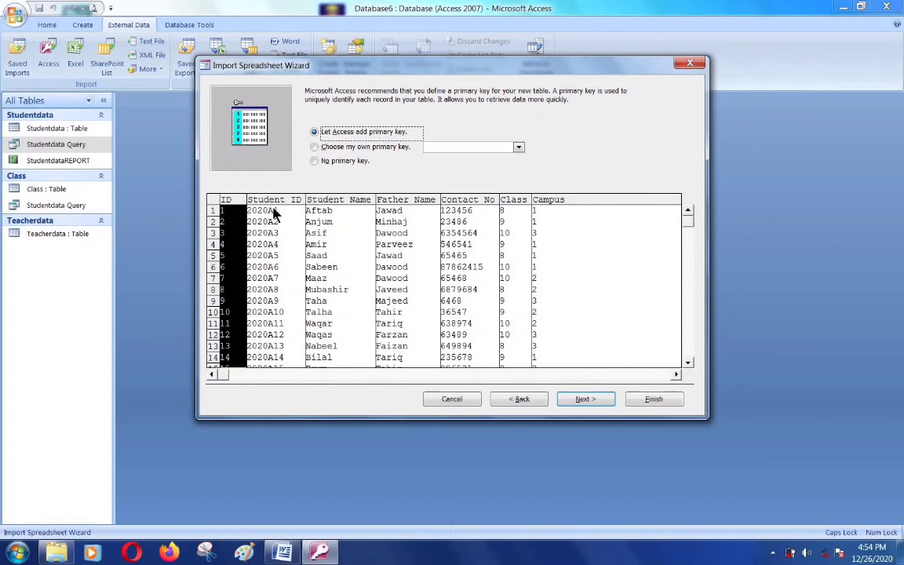
Choose Student ID as the primary key of the imported table and proceed to naming the table
click(382, 148)
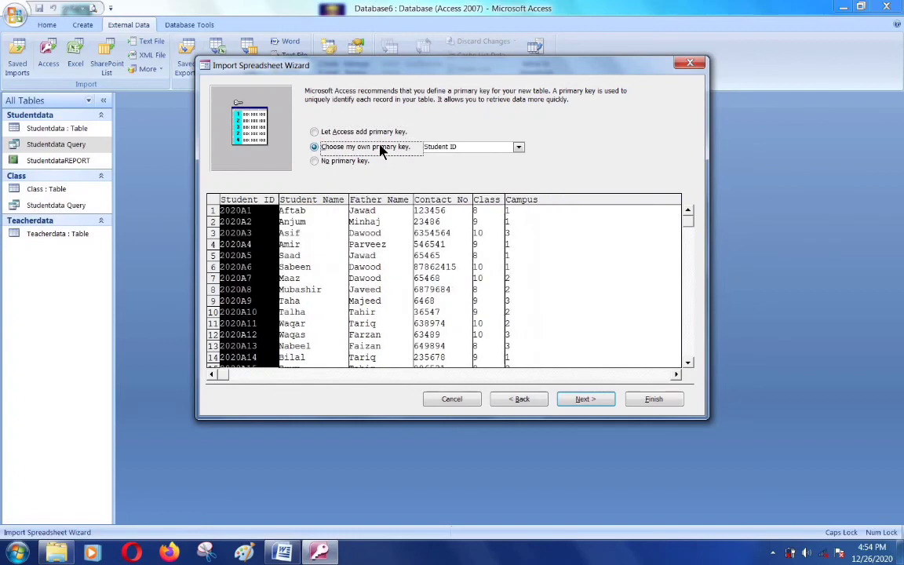
click(518, 148)
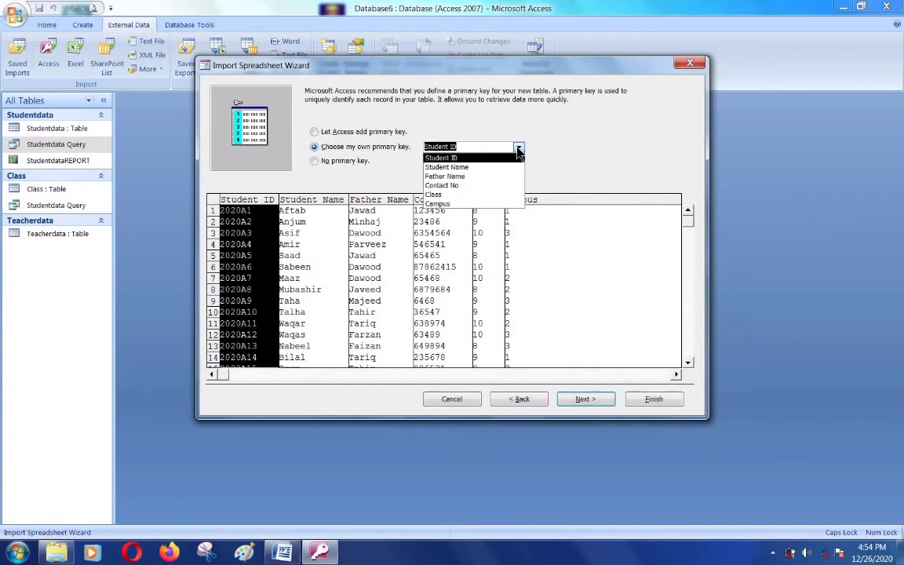
click(493, 158)
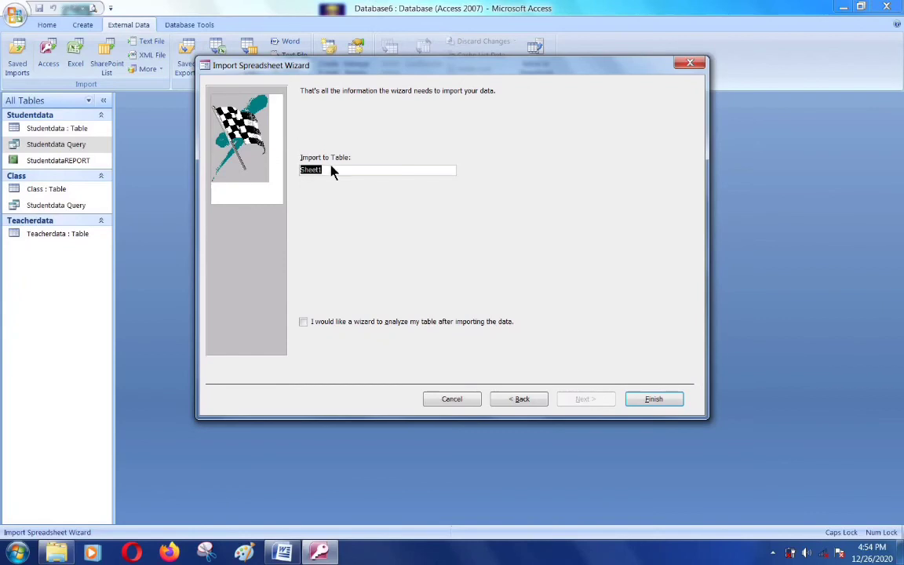
Finish the import into table Sheet1 and save the import steps as Import-Student Data
click(665, 402)
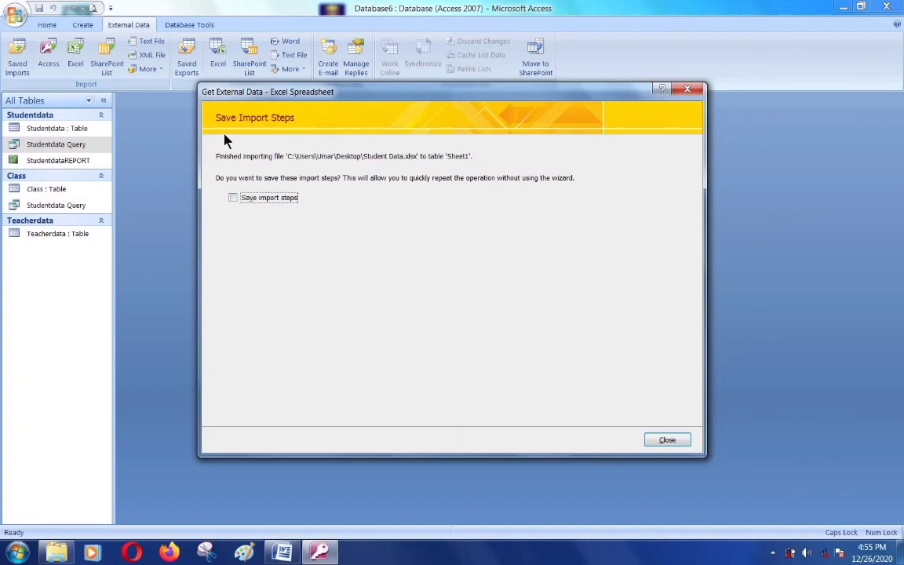
click(233, 197)
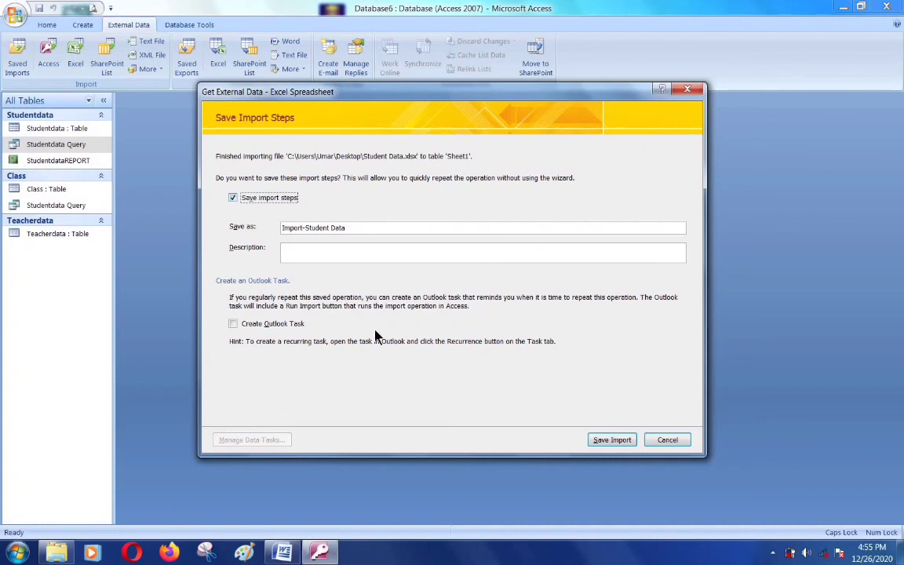
click(606, 441)
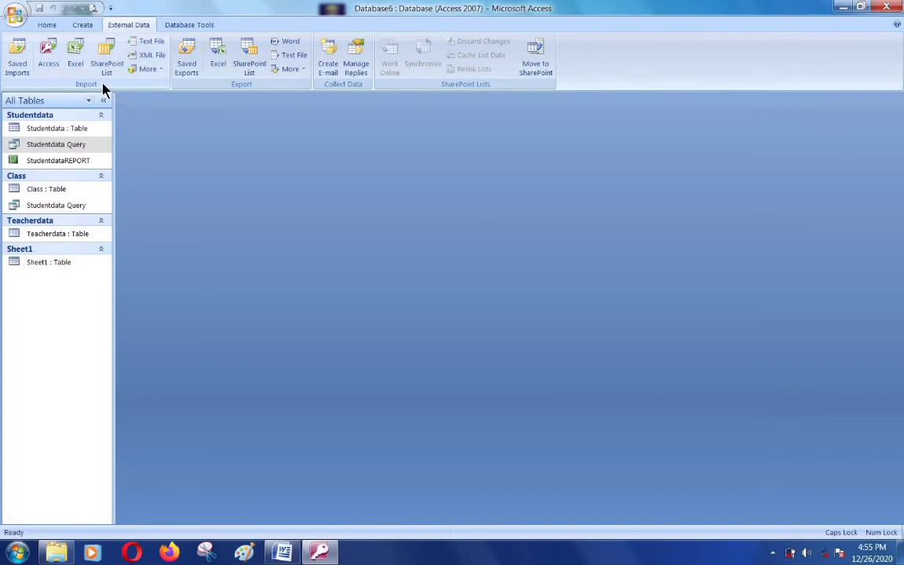
Open the imported Sheet1 table in Datasheet view and hide the field list
double_click(47, 263)
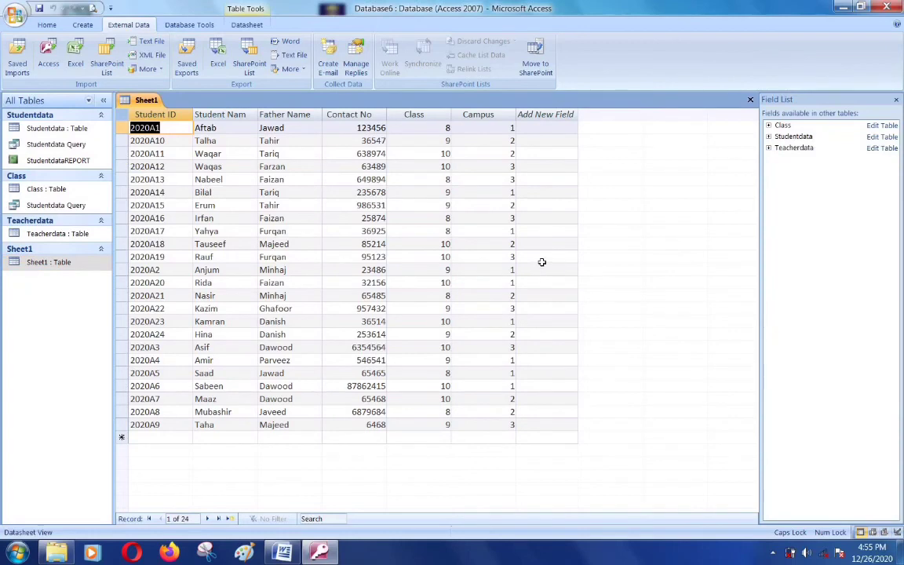
click(896, 100)
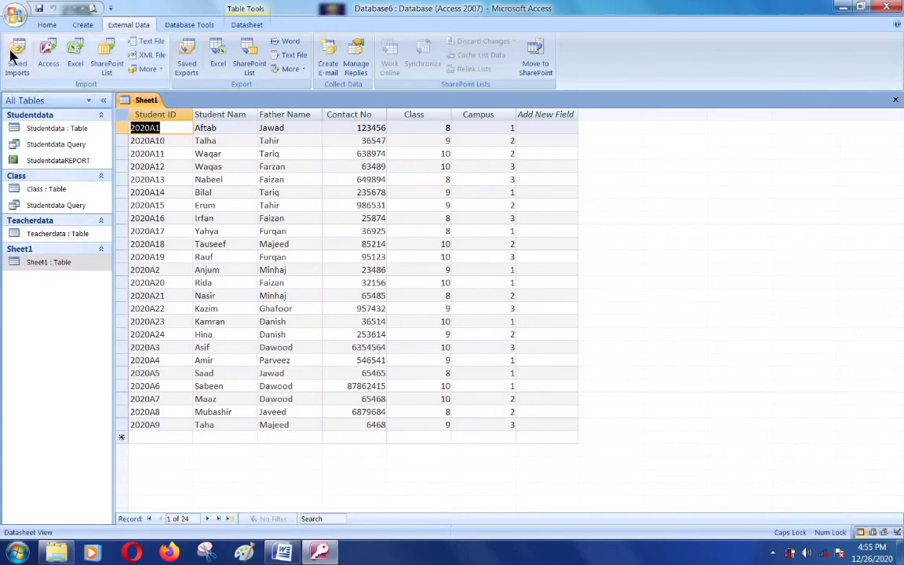
Try running the saved Import-Student Data import, decline overwriting Sheet1 and leave the saved imports
click(16, 58)
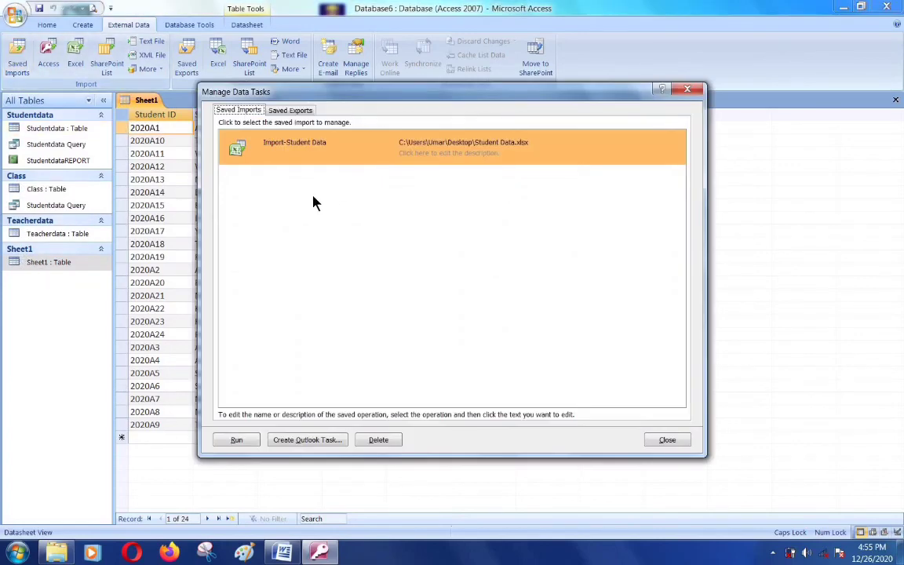
click(237, 442)
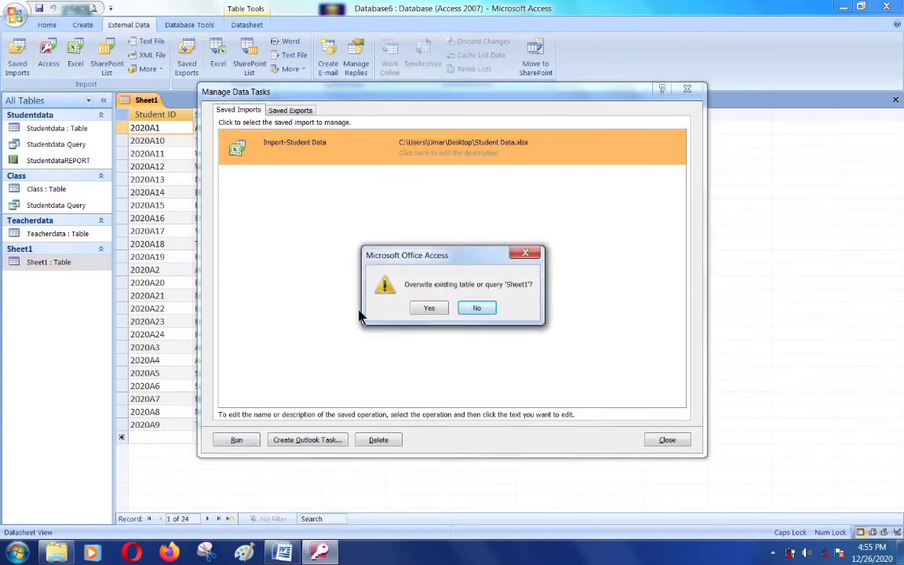
click(486, 308)
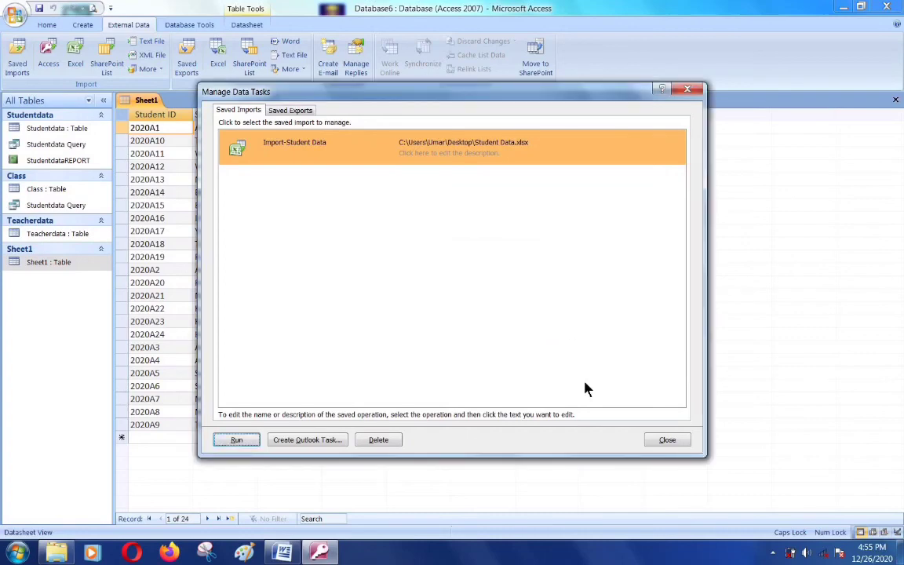
click(663, 437)
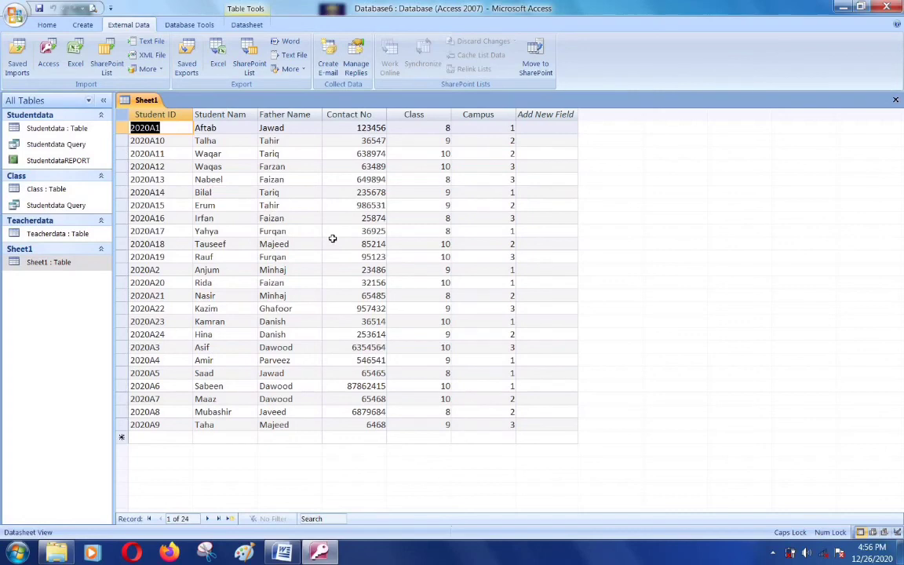
Close the Sheet1 table
click(896, 100)
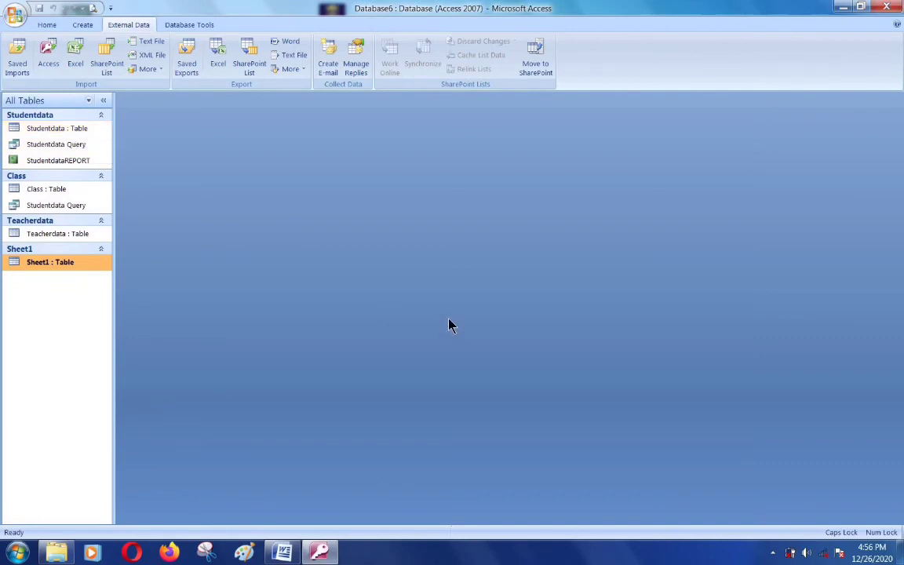
Generate a simple form from the Sheet1 table, then close it without saving
click(83, 26)
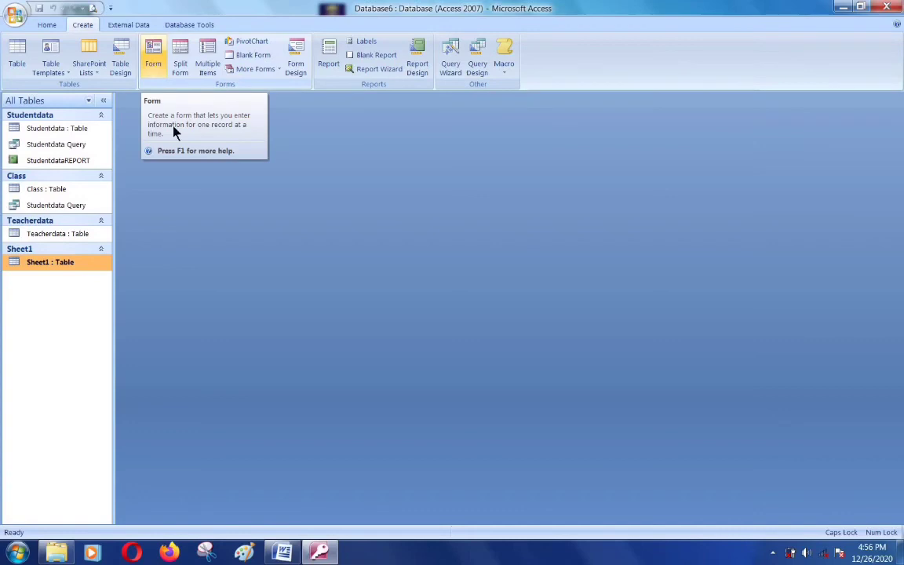
click(154, 57)
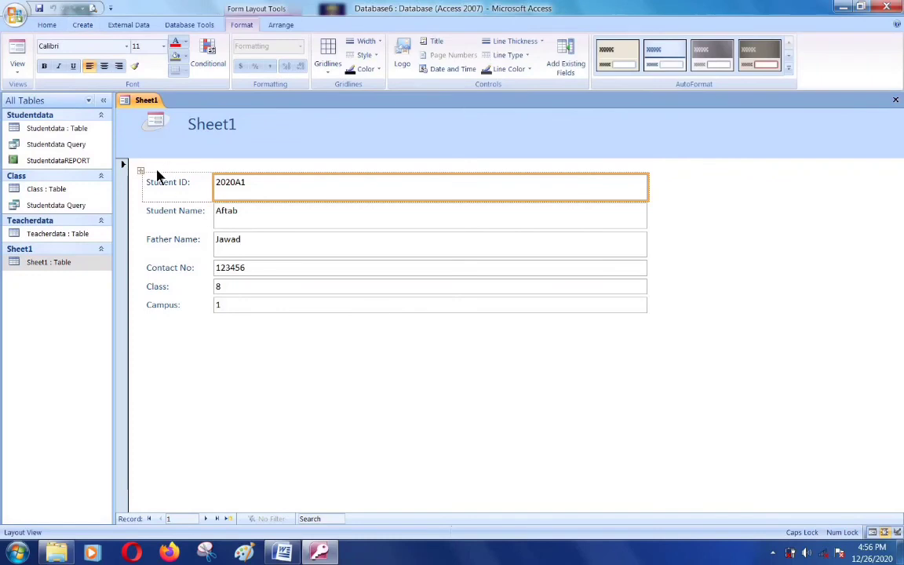
click(895, 100)
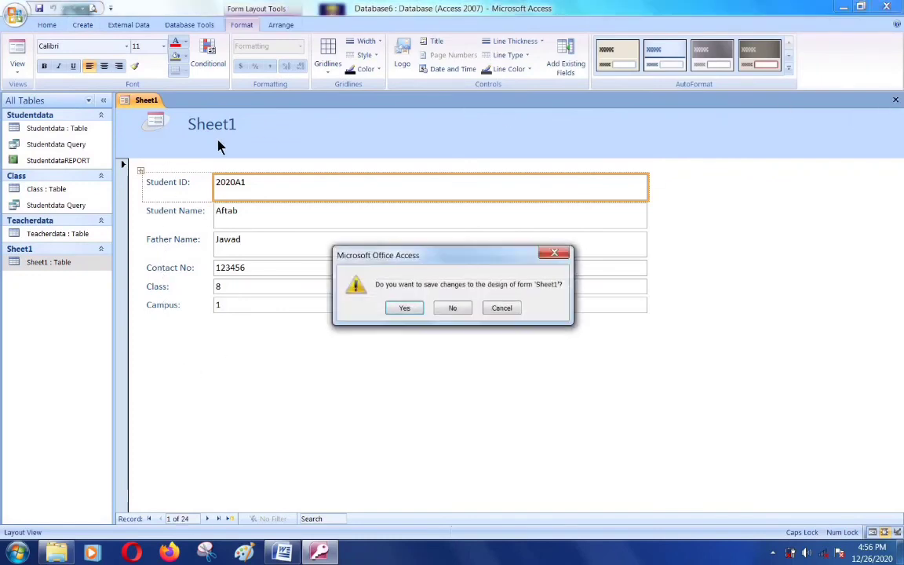
click(454, 307)
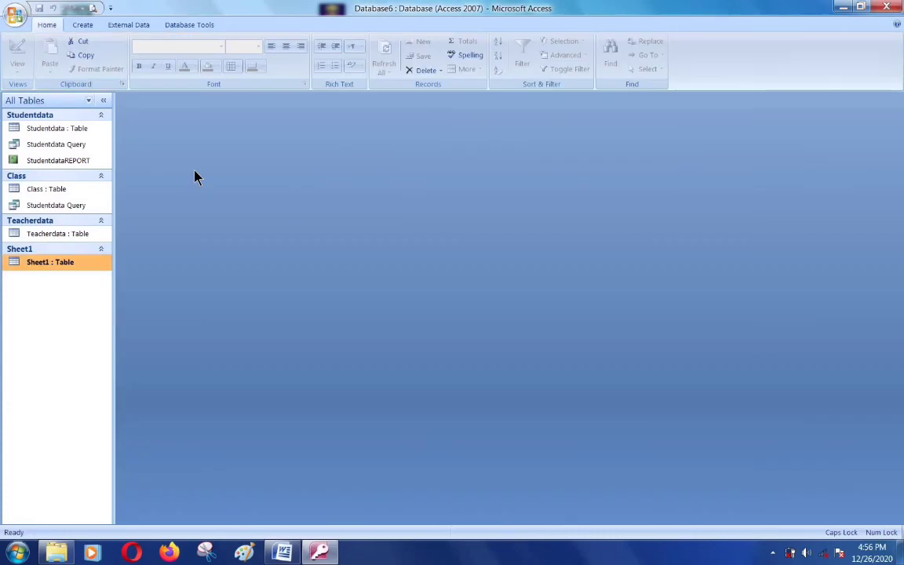
Create a new blank form in Design view
click(85, 26)
click(297, 63)
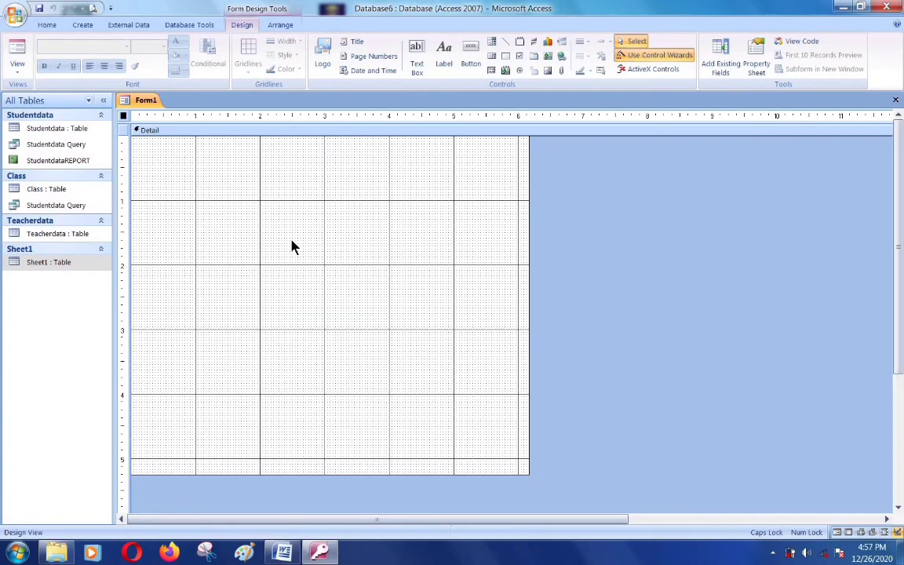
Close the blank form and start the Form Wizard
key(ctrl+w)
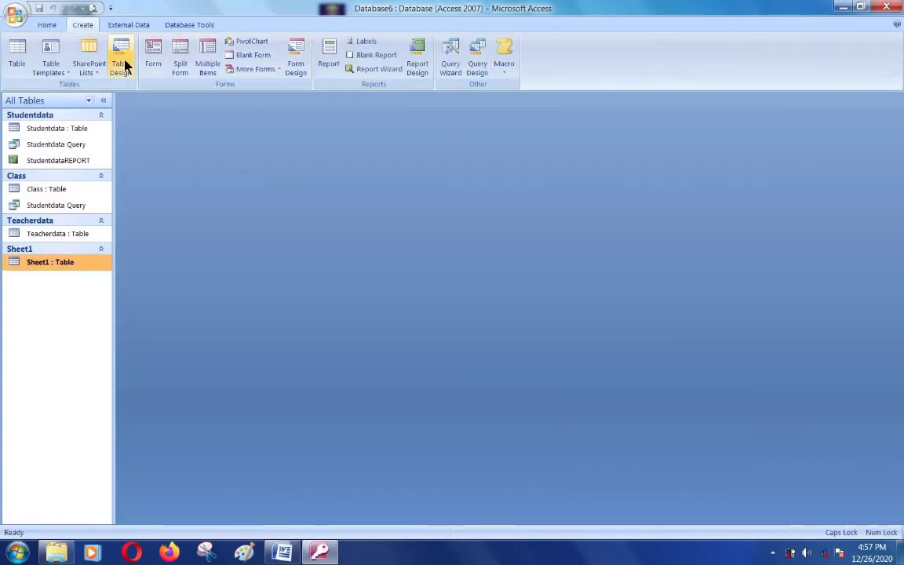
click(269, 71)
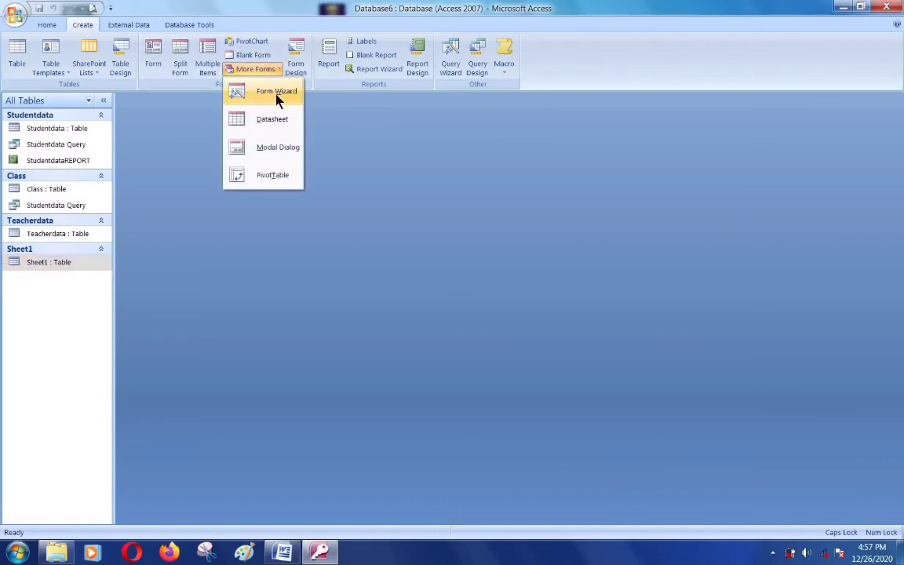
click(275, 96)
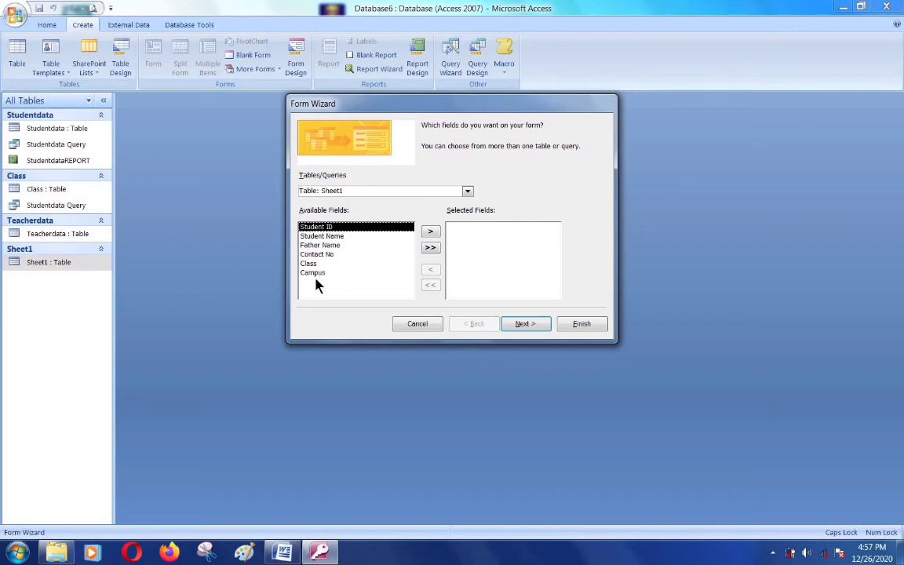
Add all fields of the Sheet1 table and the Teacher-id field of the Class table to the form
click(431, 248)
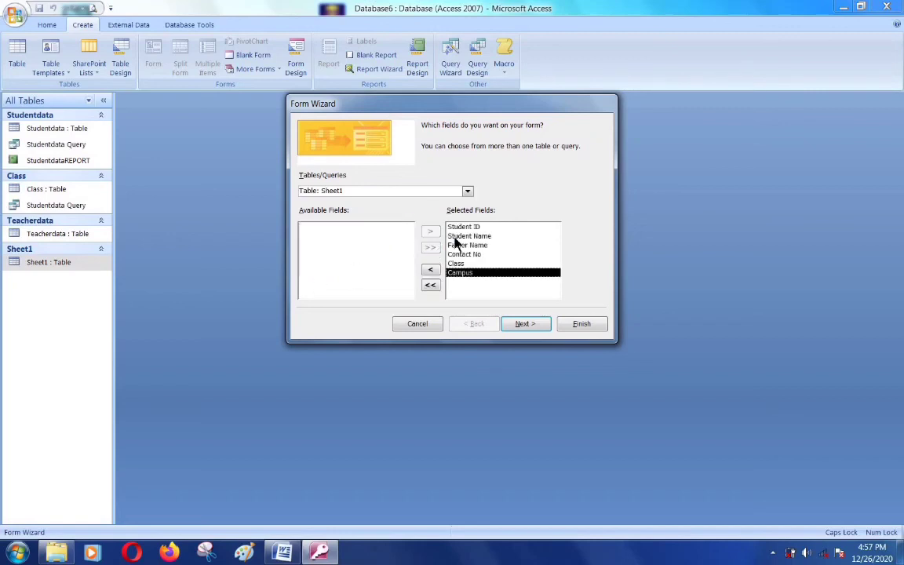
click(467, 193)
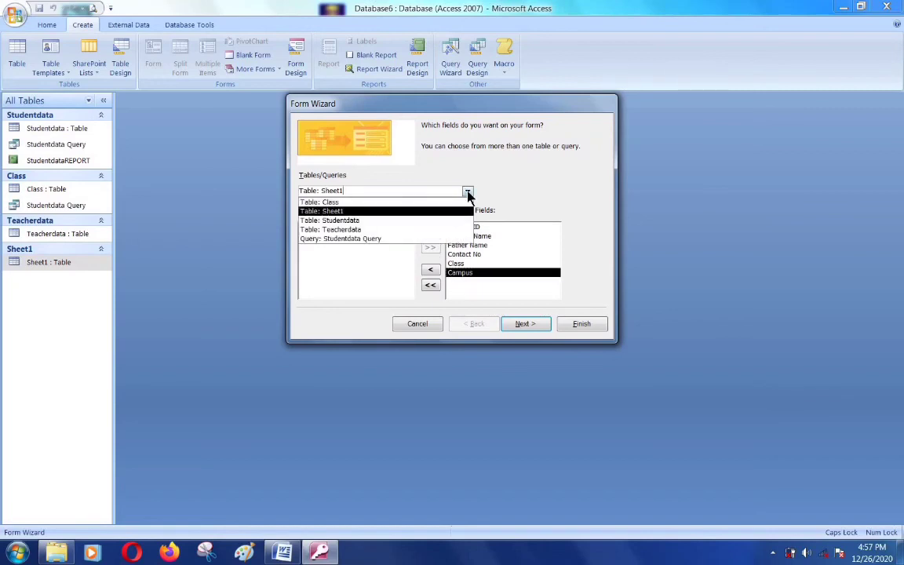
click(343, 203)
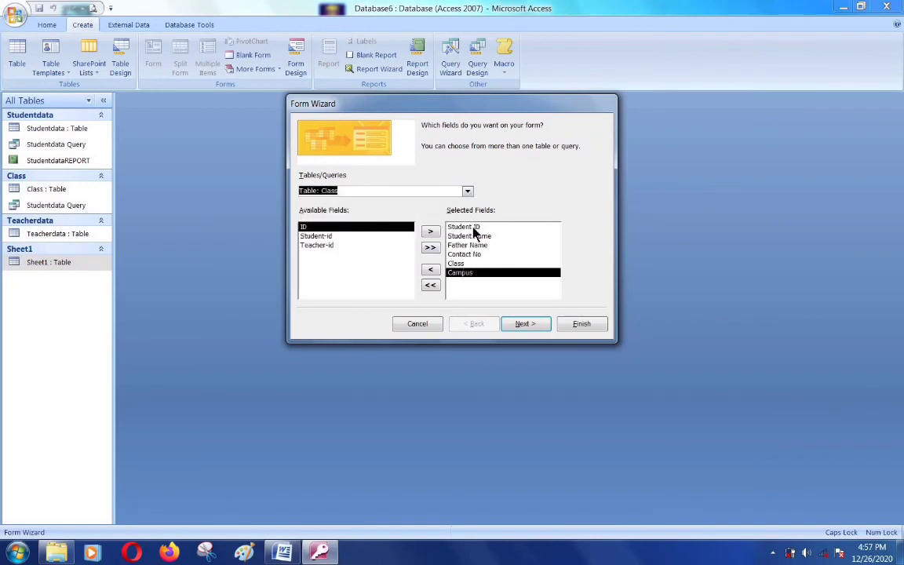
click(325, 247)
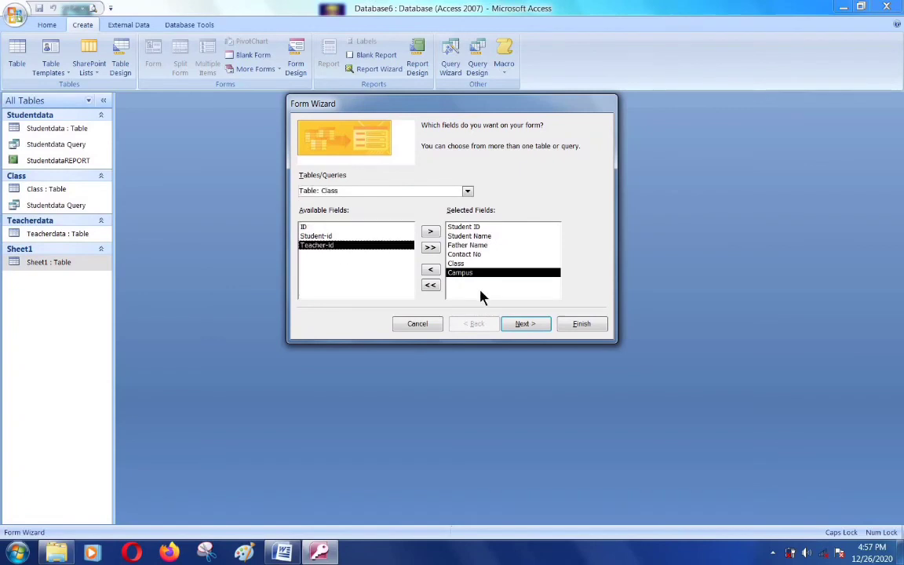
click(430, 233)
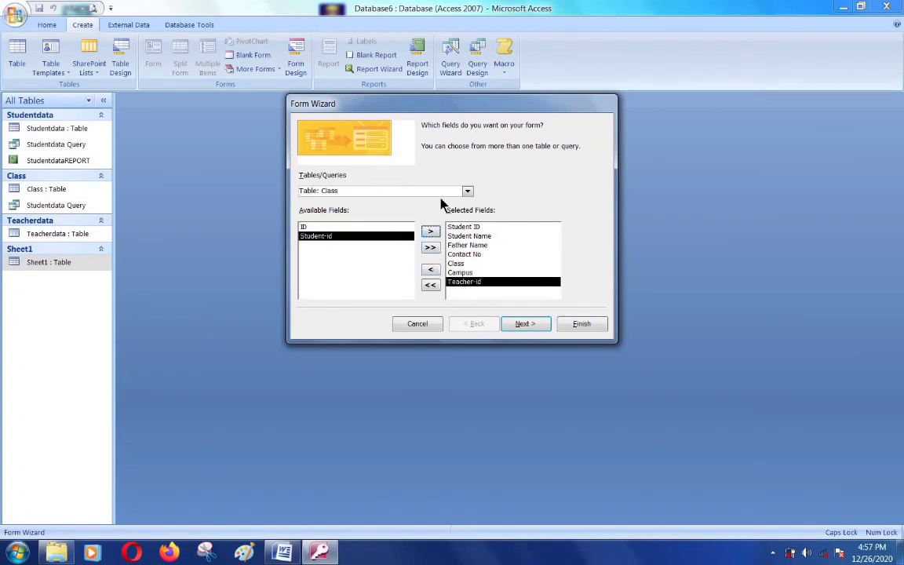
Add the Teacher Name and Contact fields from the Teacherdata table to the selected fields
click(467, 190)
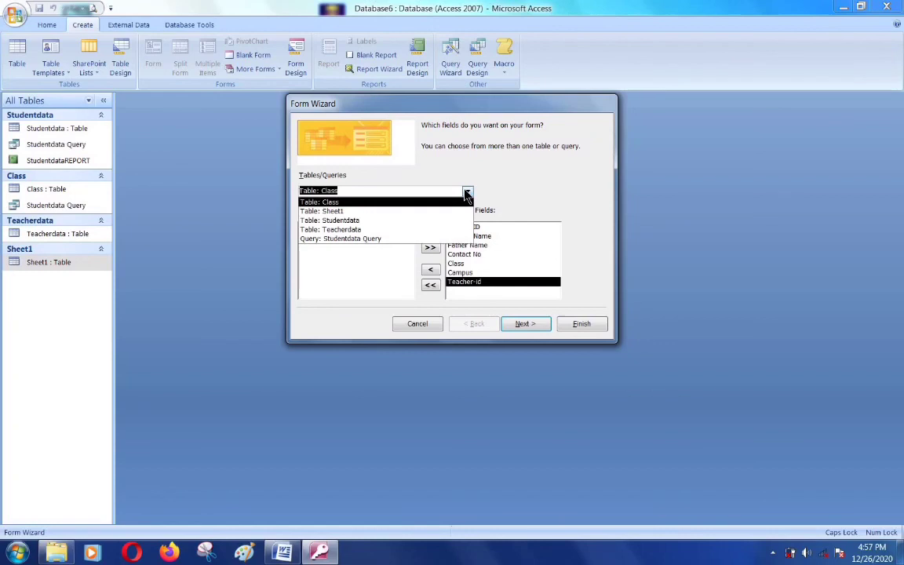
click(357, 231)
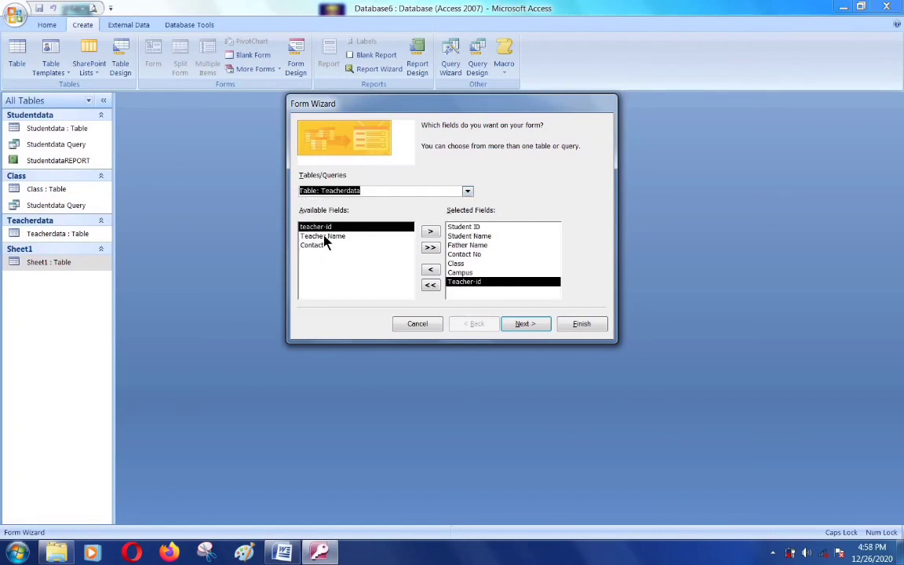
click(320, 235)
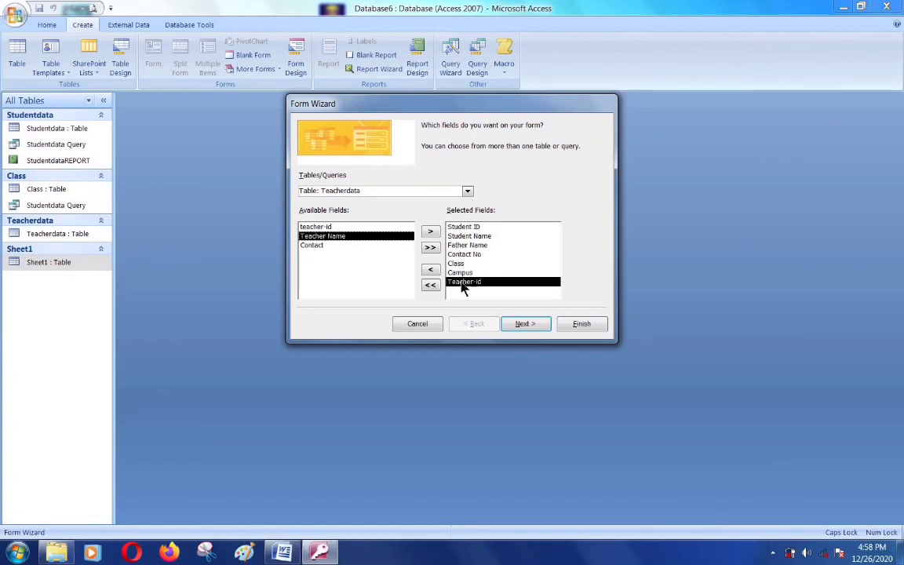
click(430, 232)
click(430, 233)
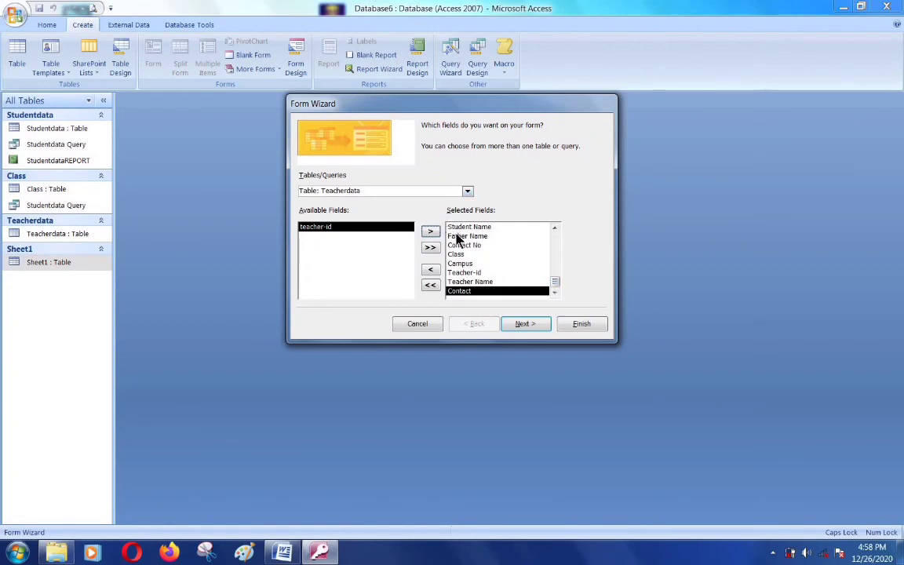
Try to continue with the Sheet1, Class and Teacherdata fields, return to the field selection and remove all selected fields
click(537, 323)
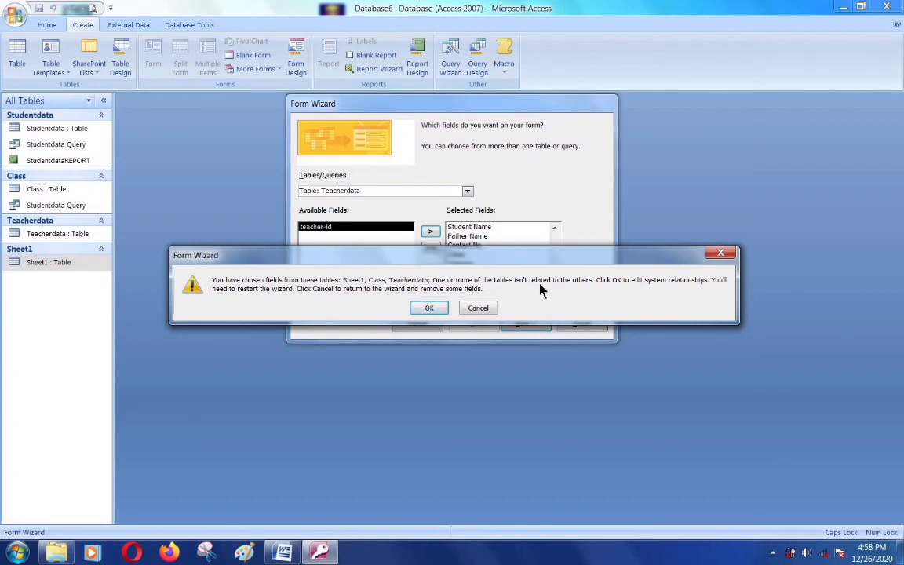
click(479, 309)
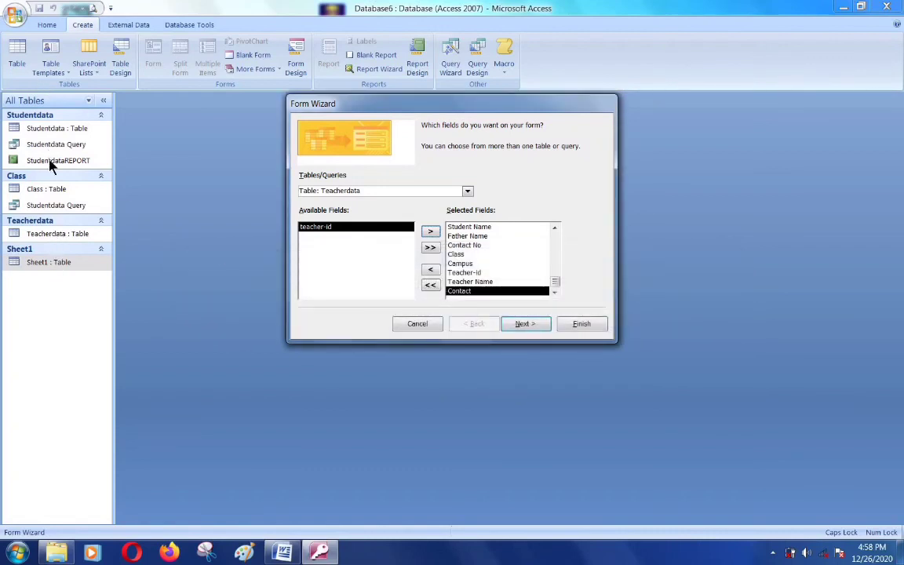
click(433, 286)
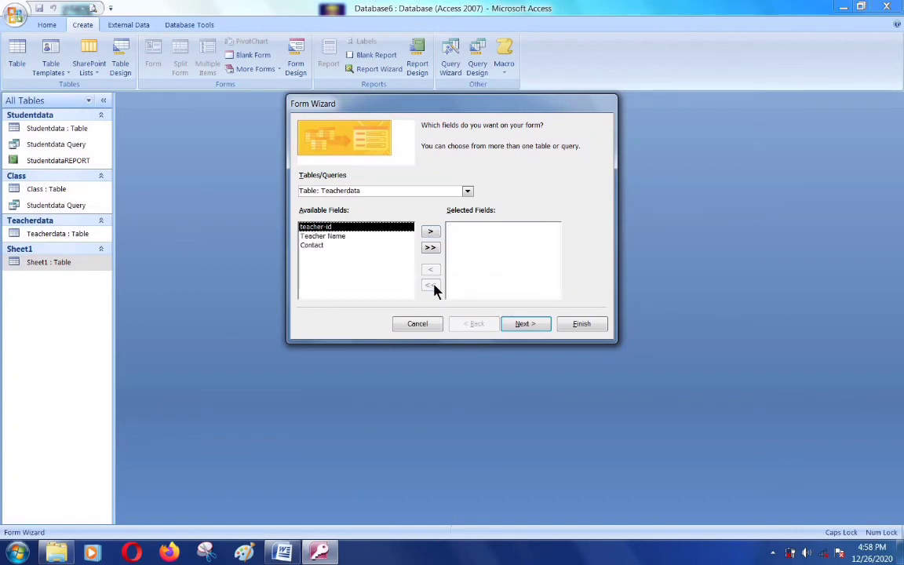
Select all fields of the Studentdata table and the Teacher-id field of the Class table for the form
click(467, 192)
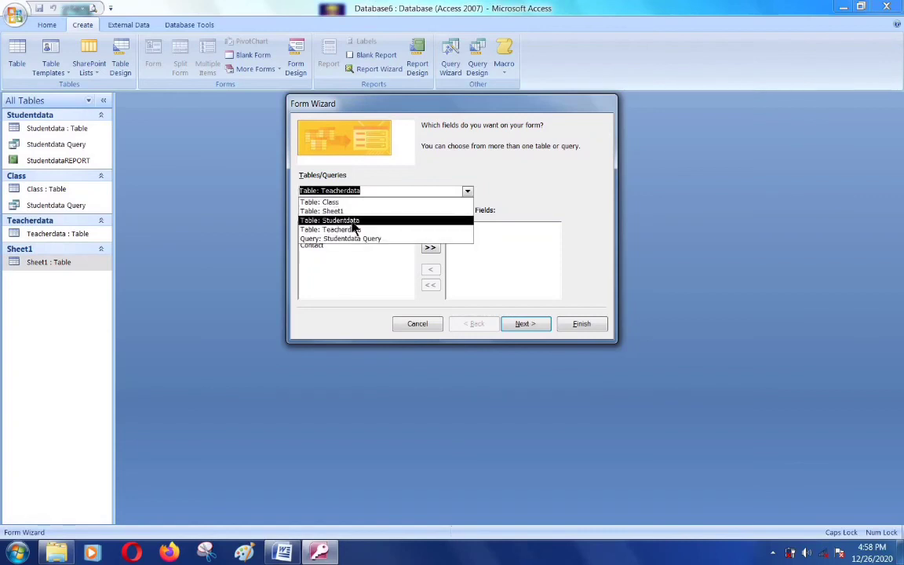
click(353, 221)
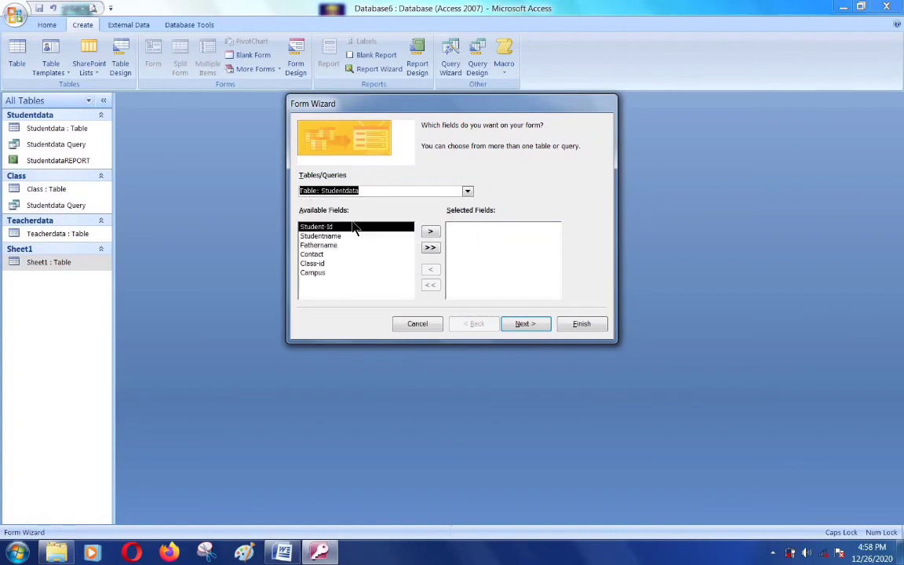
click(430, 249)
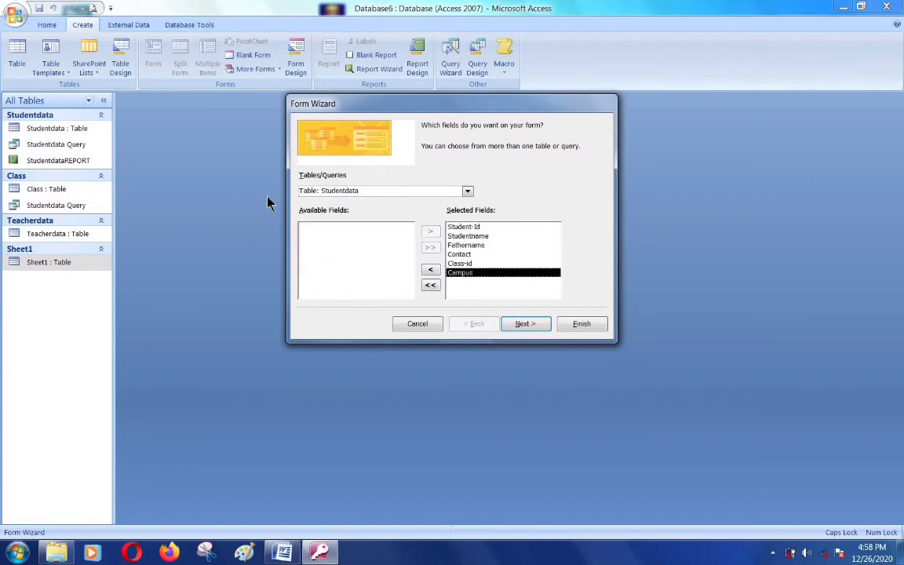
click(467, 191)
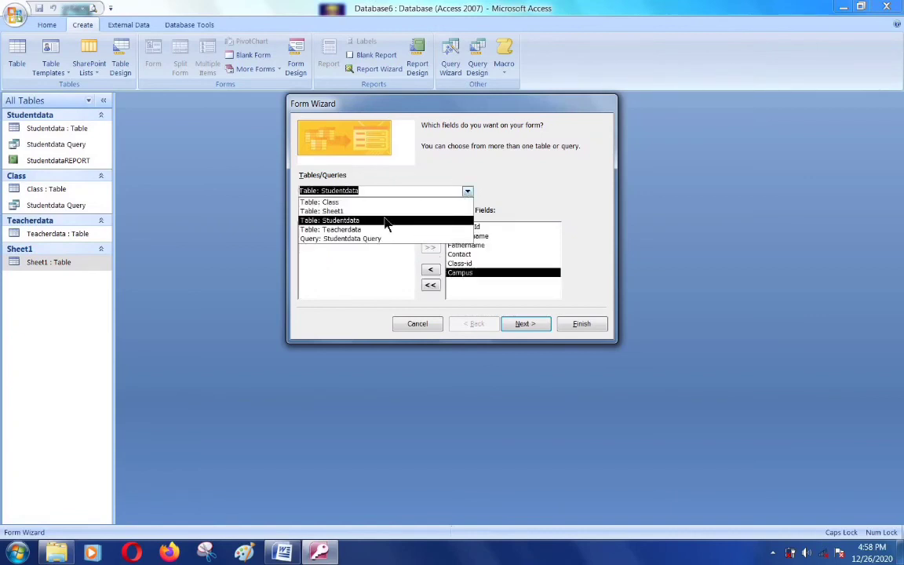
click(343, 203)
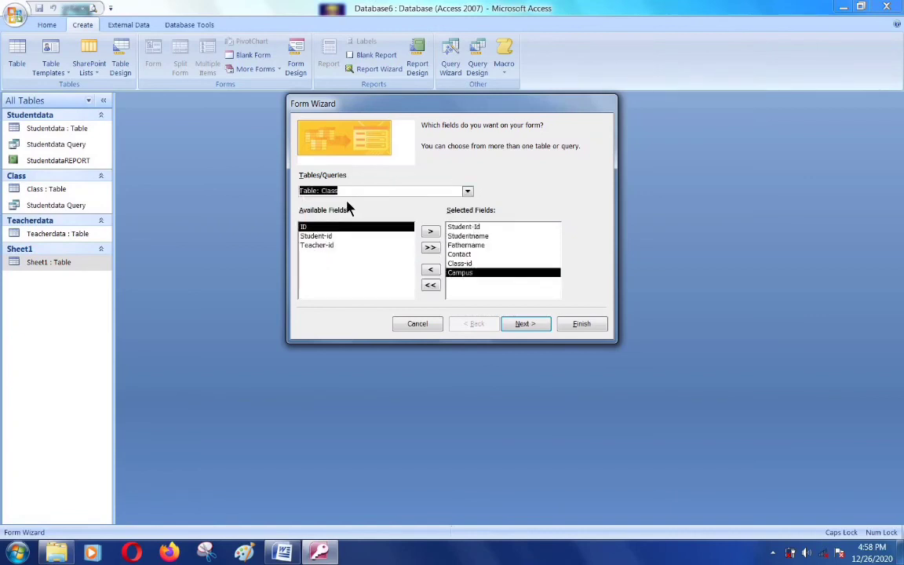
click(339, 245)
click(429, 232)
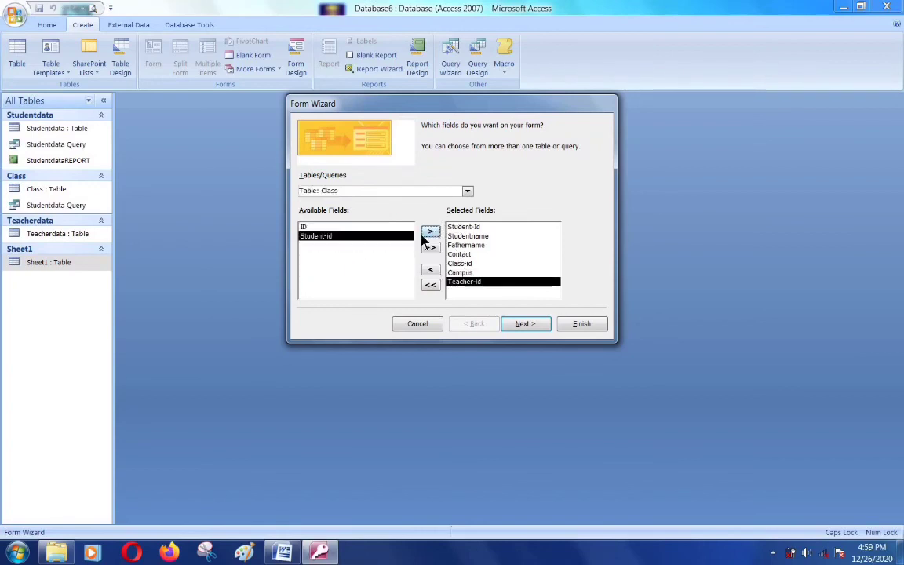
Include Teacher Name and Contact from the Teacherdata table in the form's fields
click(467, 191)
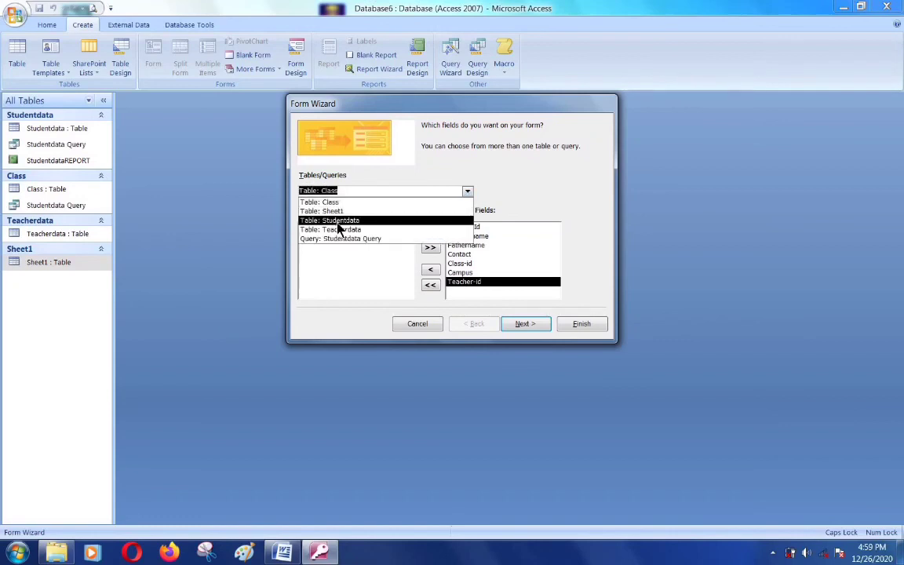
click(339, 229)
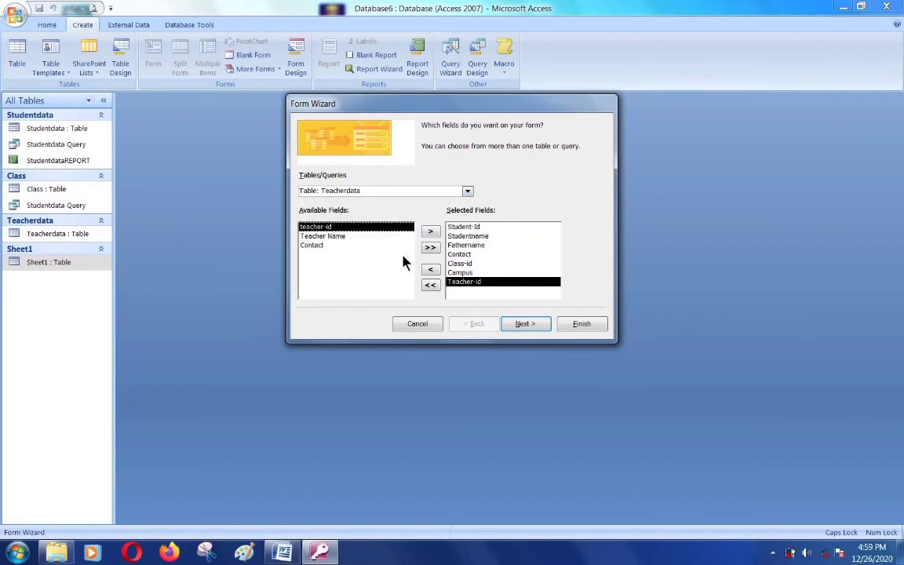
click(350, 237)
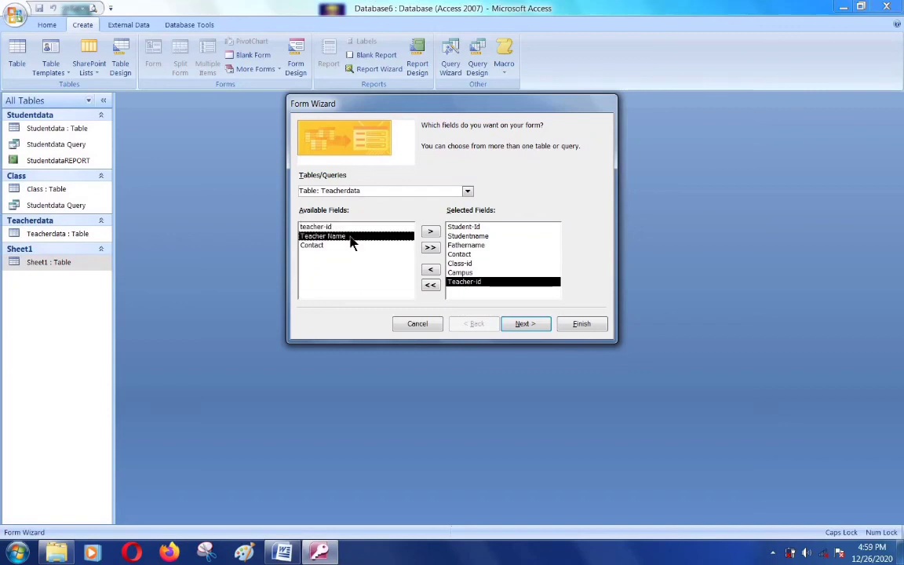
click(430, 232)
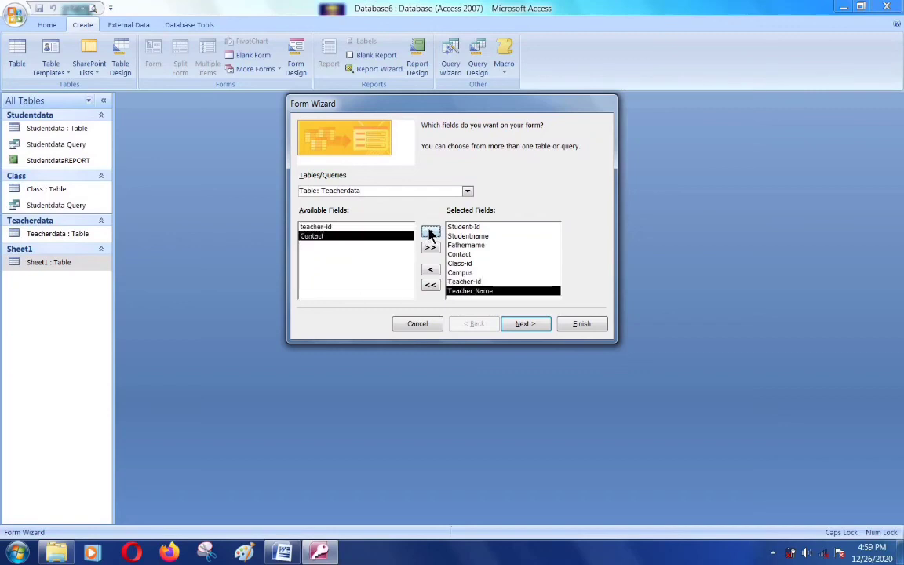
click(430, 233)
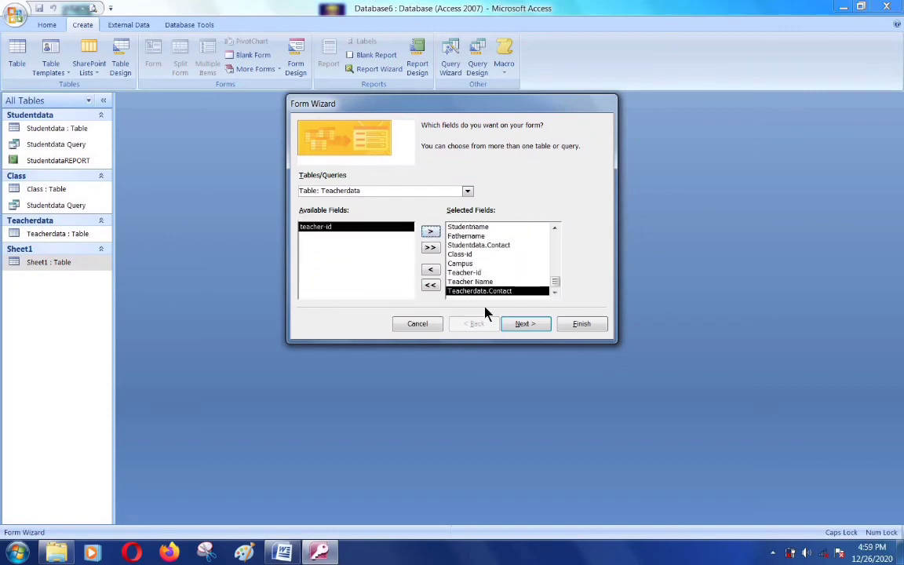
Keep the data viewed by Studentdata, preview the Tabular, Datasheet and Justified layouts, and choose the Columnar layout
click(524, 324)
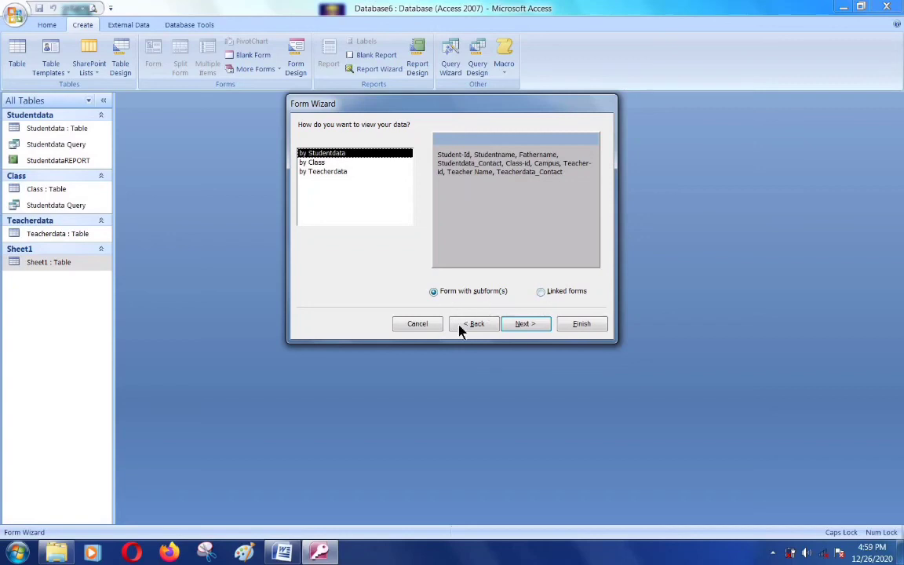
click(532, 325)
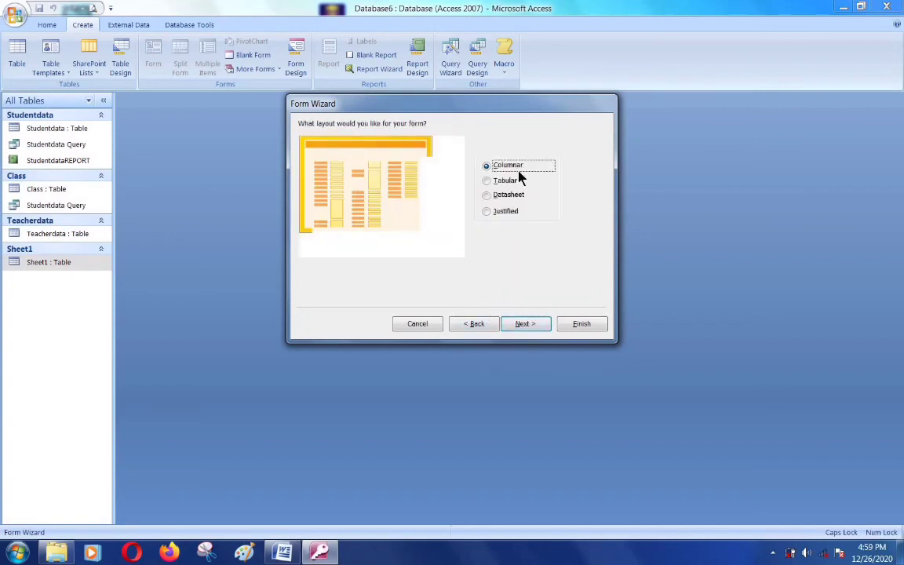
click(506, 183)
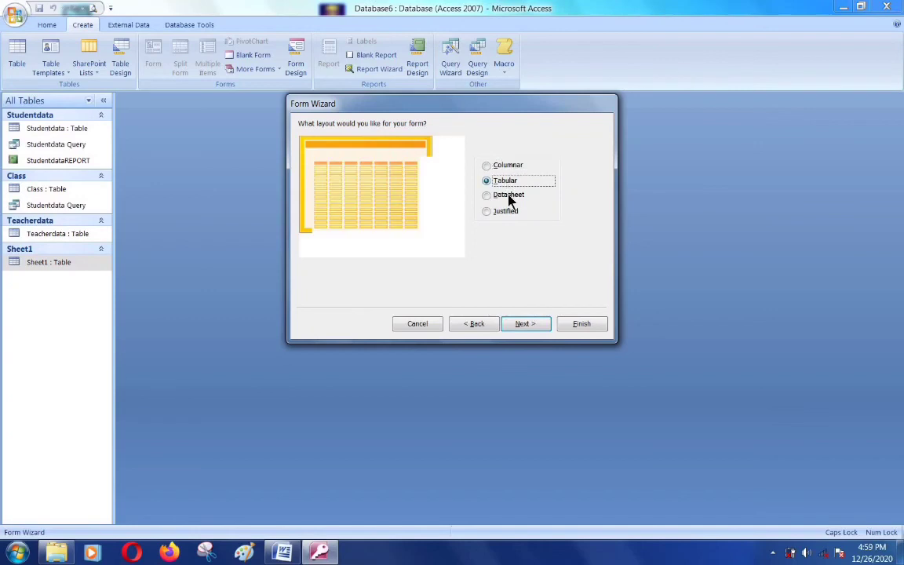
click(509, 197)
click(508, 213)
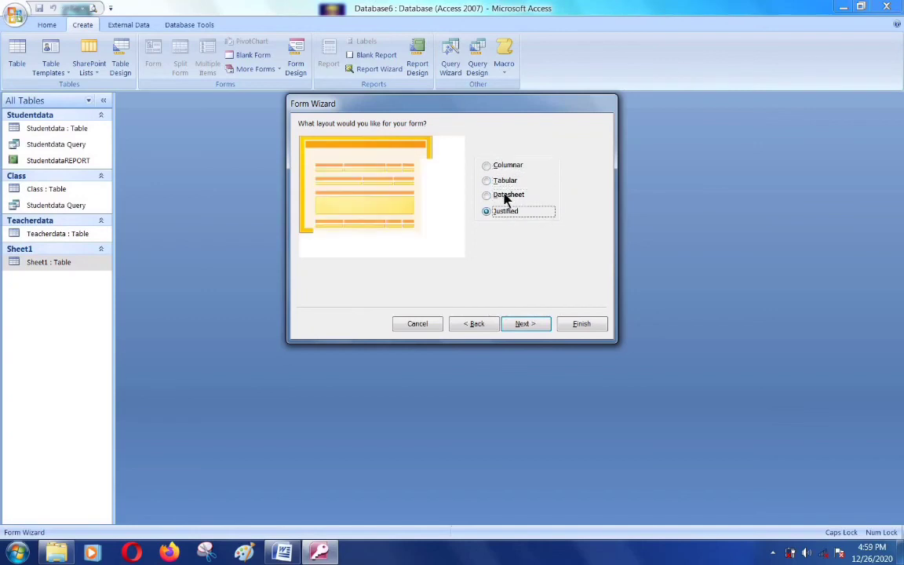
click(507, 166)
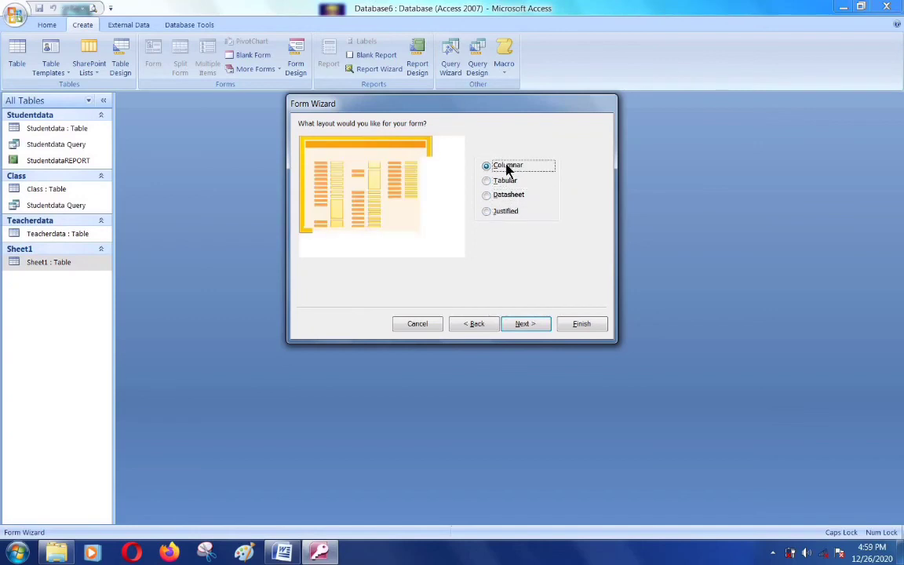
Create the form with the Office style and the title Class, opening it to view information, and close it
click(525, 325)
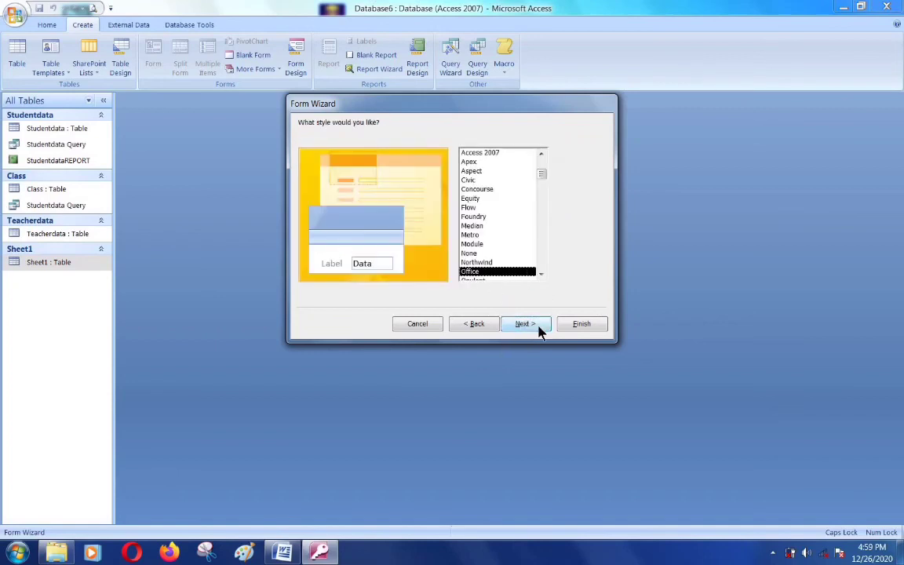
click(540, 329)
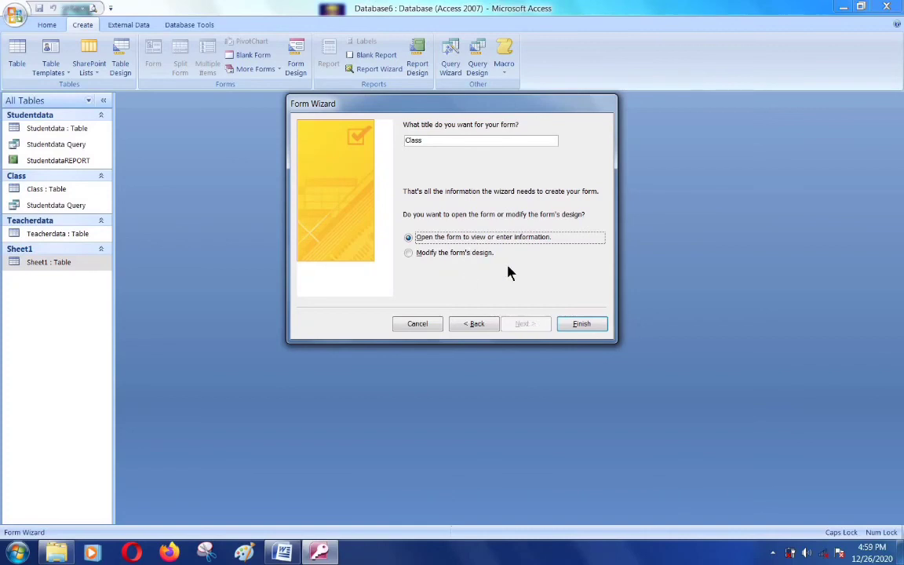
click(597, 328)
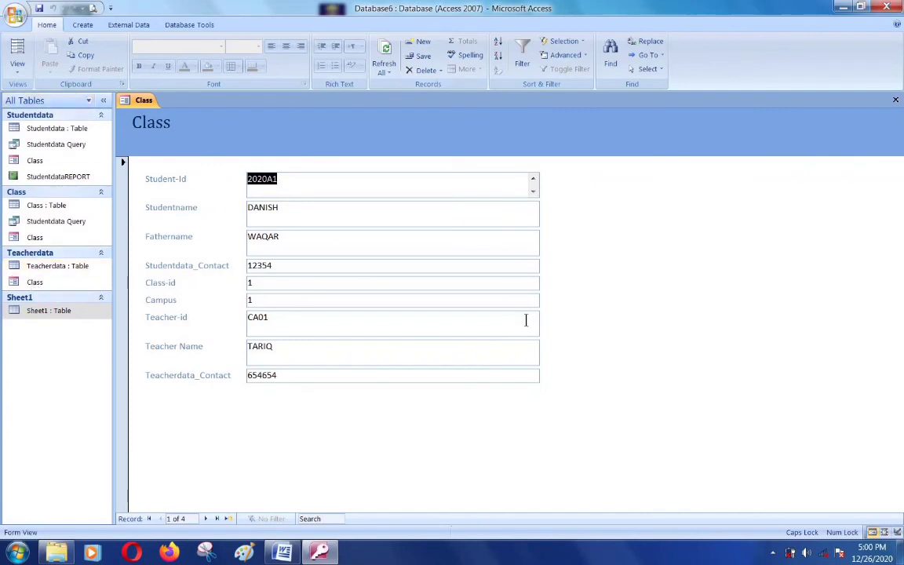
click(896, 101)
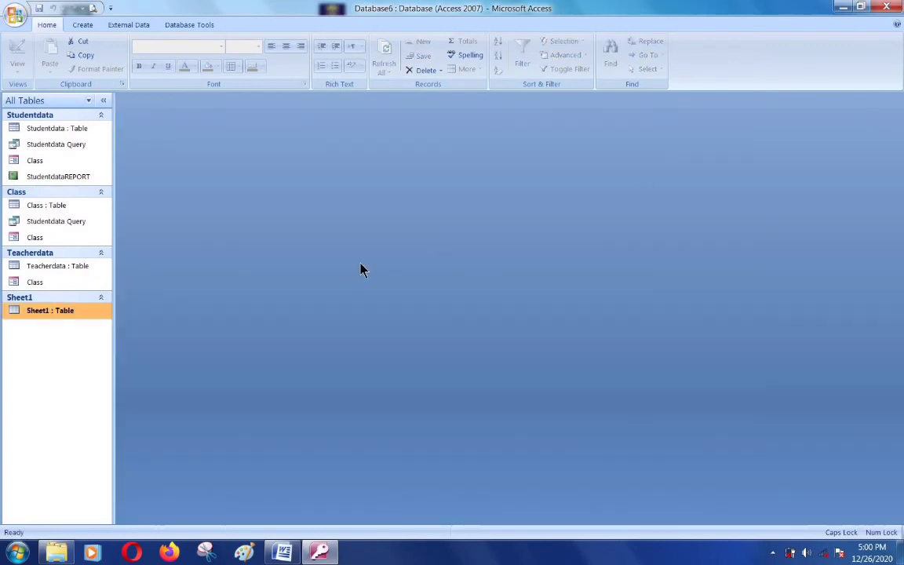